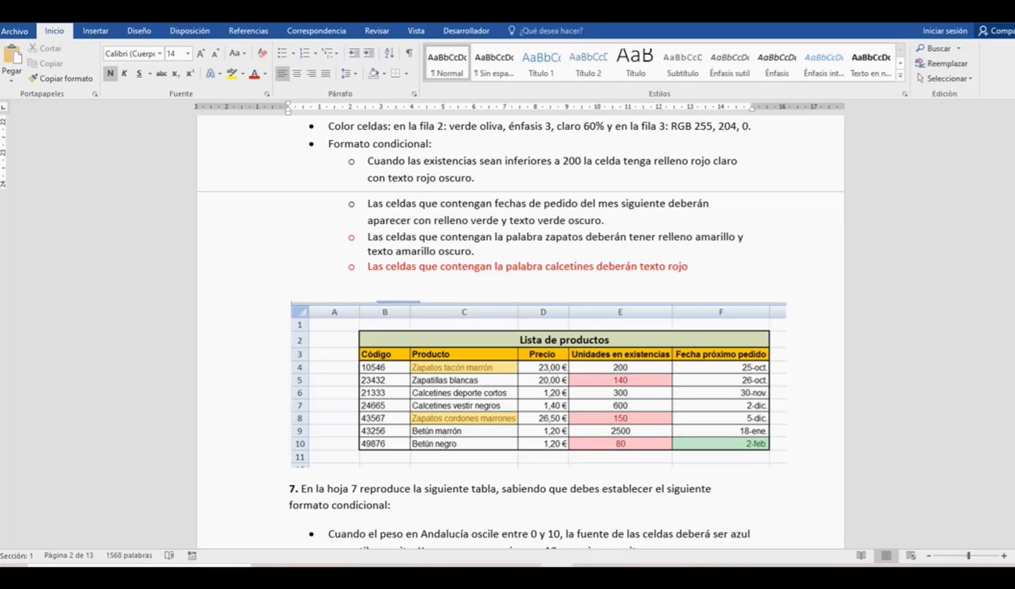
- Review the exercise 6 instructions in the Word document, switch to Excel, and read the font requirements in row 12 of sheet 6
{"action": "scroll", "coordinate": [520, 327], "scroll_direction": "up", "scroll_amount": 4}
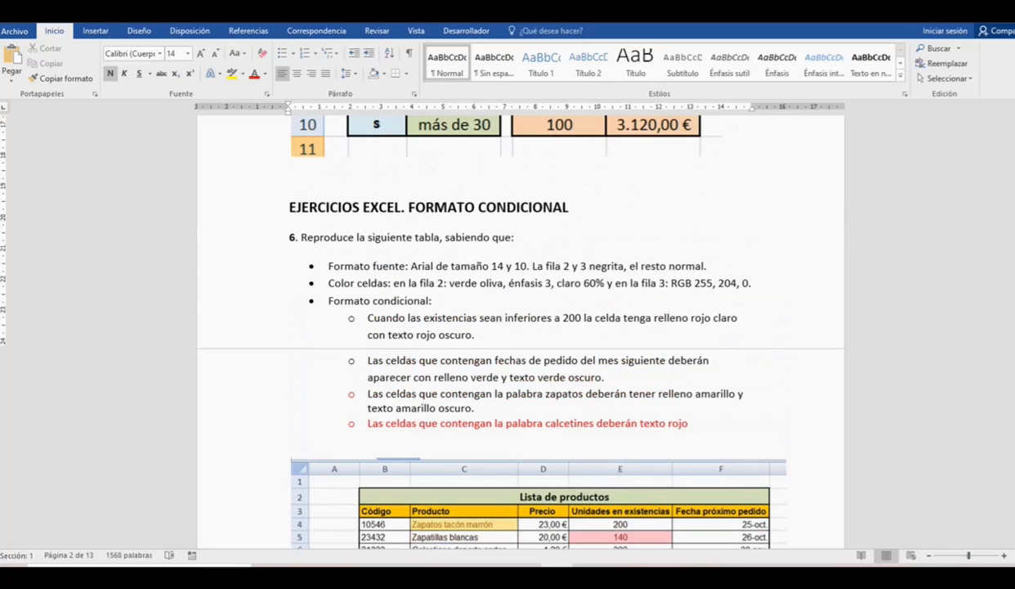
{"action": "scroll", "coordinate": [520, 327], "scroll_direction": "down", "scroll_amount": 10}
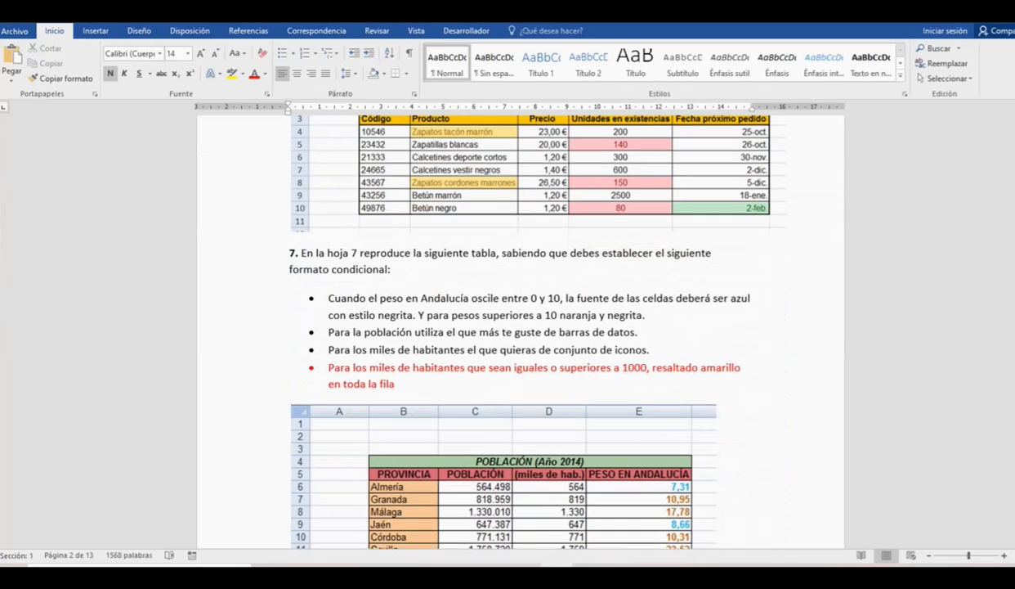
{"action": "key", "text": "alt+Tab"}
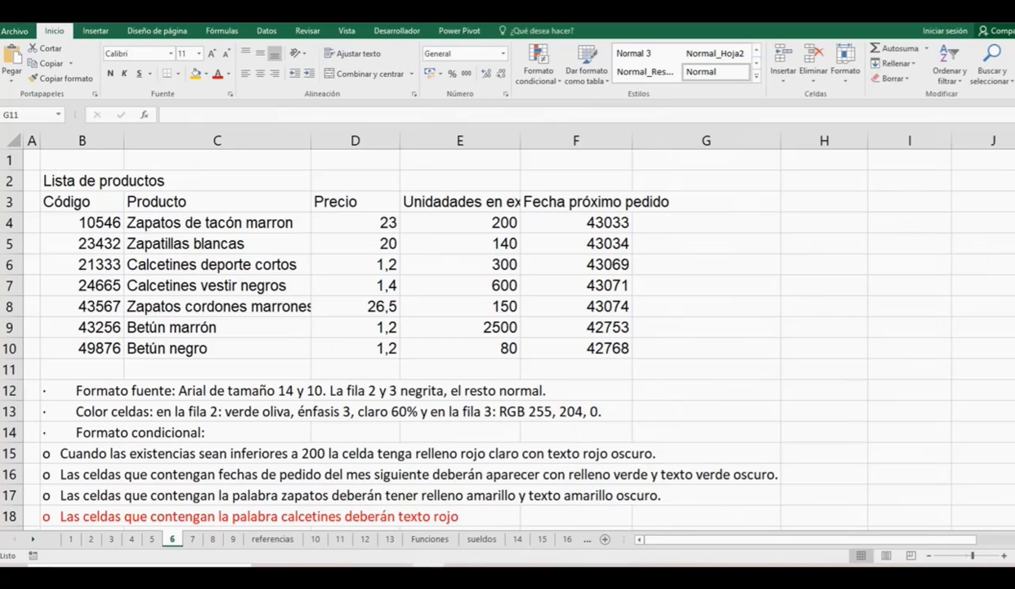
{"action": "left_click", "coordinate": [82, 390]}
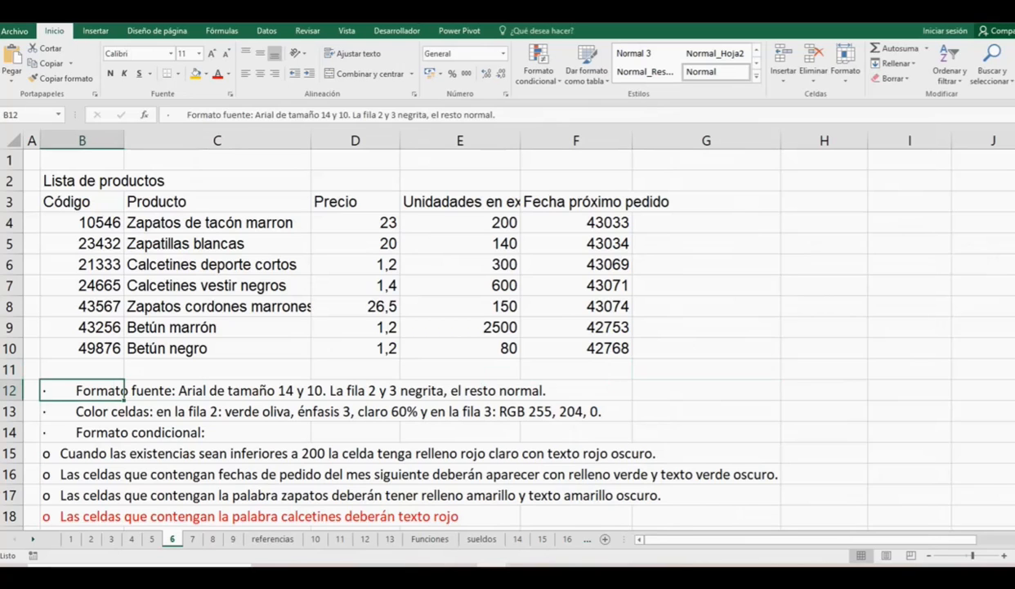
{"action": "left_click", "coordinate": [217, 391]}
{"action": "left_click", "coordinate": [356, 391]}
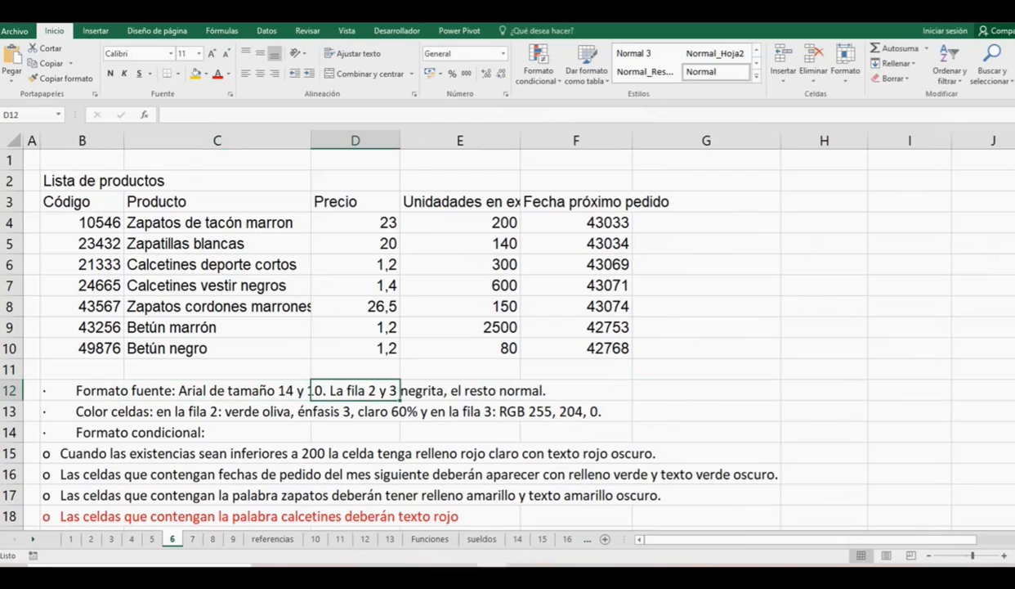
{"action": "left_click", "coordinate": [460, 390]}
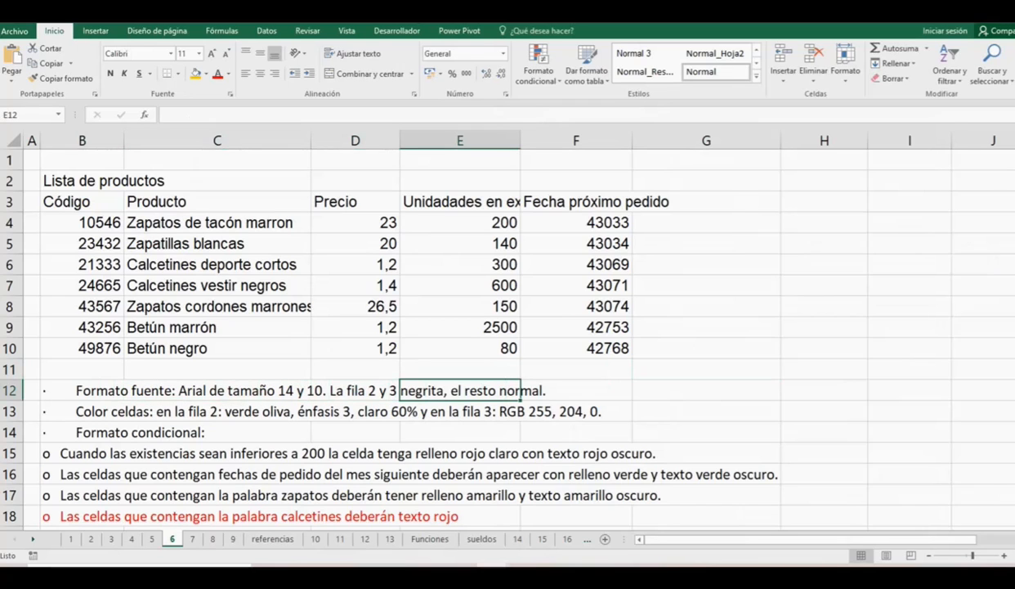
- Merge and center the "Lista de productos" title across B2:F2
{"action": "left_click", "coordinate": [82, 181]}
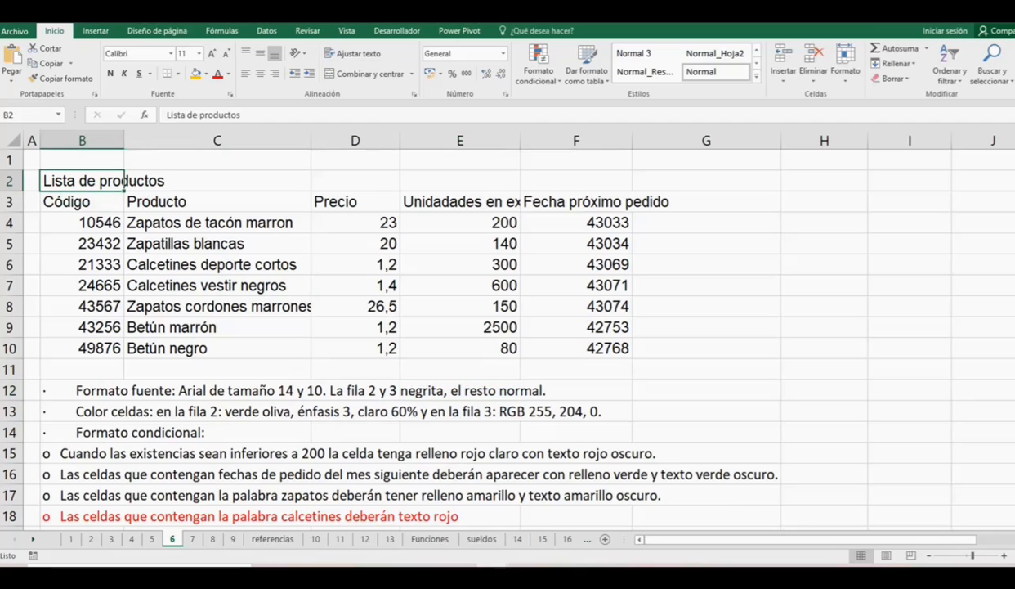
{"action": "left_click_drag", "start_coordinate": [123, 181], "coordinate": [576, 181]}
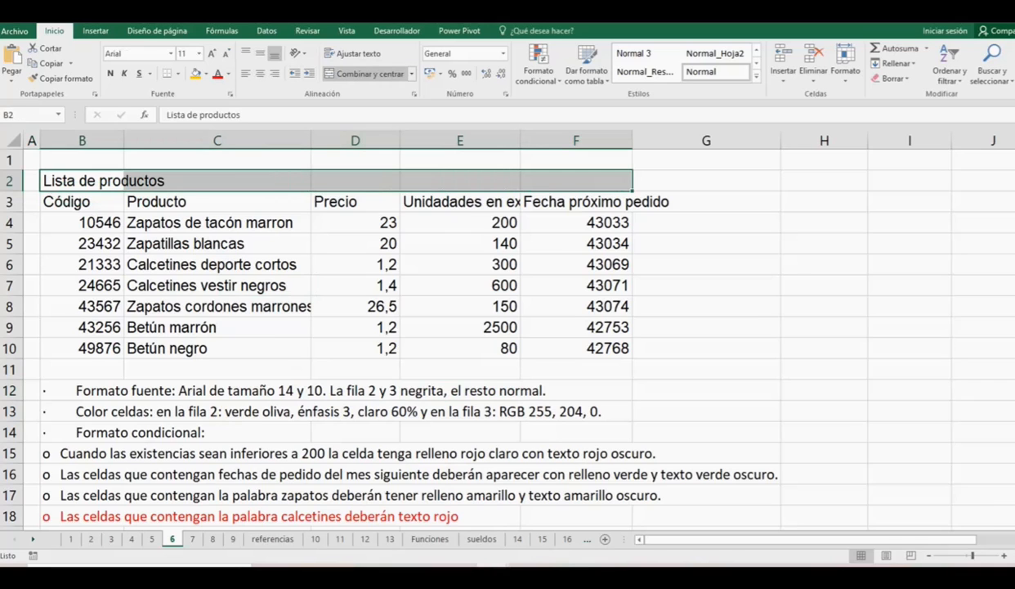
{"action": "left_click", "coordinate": [370, 73]}
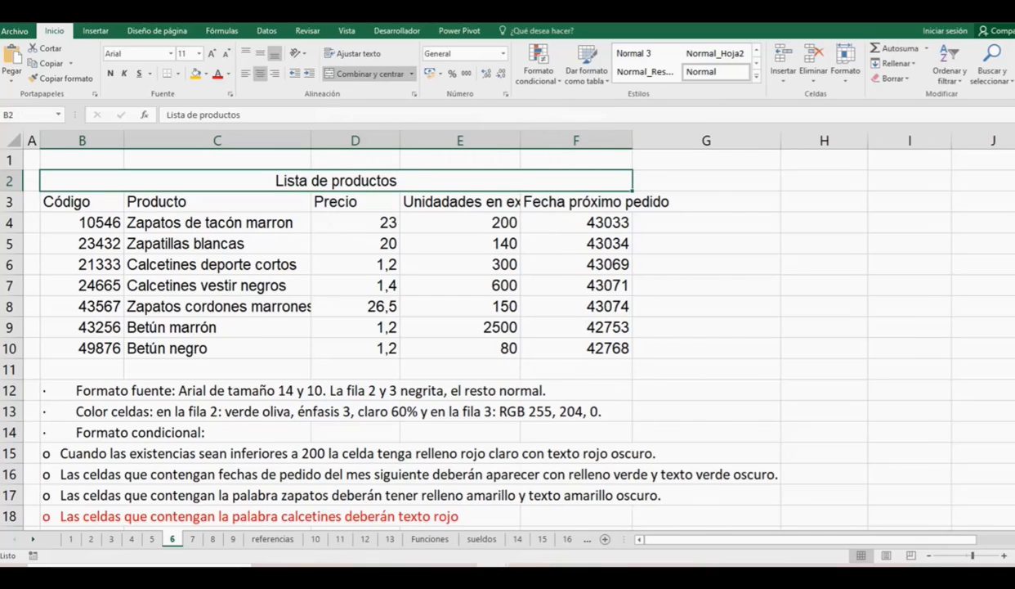
- Autofit the widths of columns E and F to their contents
{"action": "double_click", "coordinate": [521, 140]}
{"action": "double_click", "coordinate": [704, 140]}
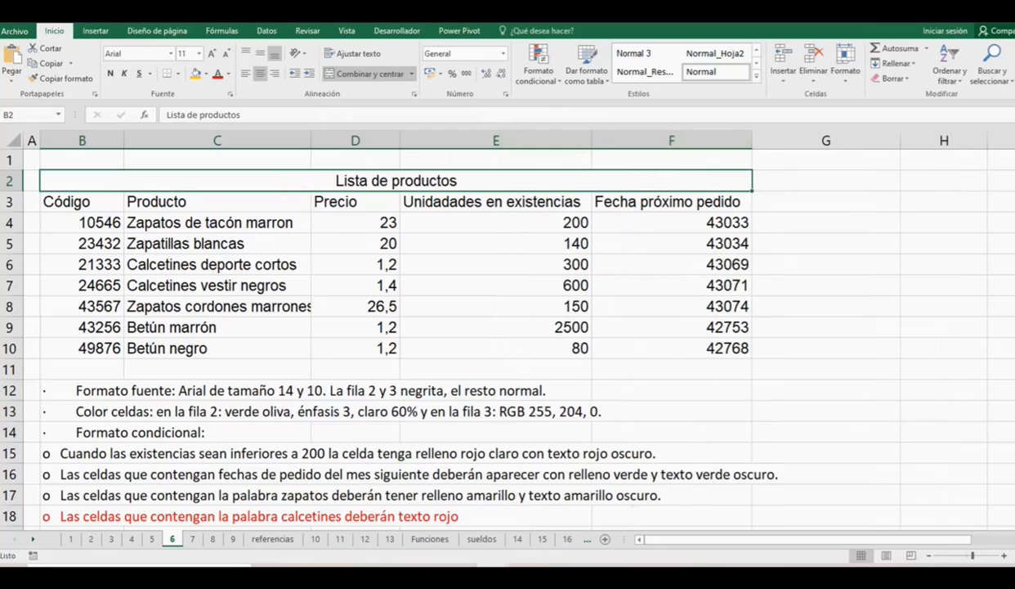
{"action": "left_click", "coordinate": [218, 222]}
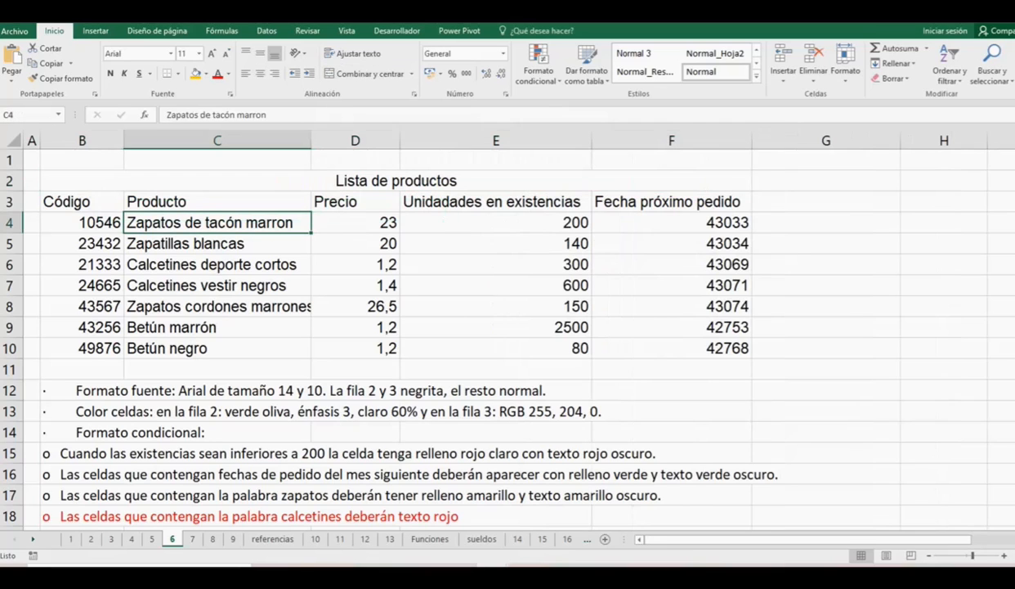
- Set the font size of the merged title in row 2 to 14 and of the range B3:F10 to 10
{"action": "left_click", "coordinate": [396, 181]}
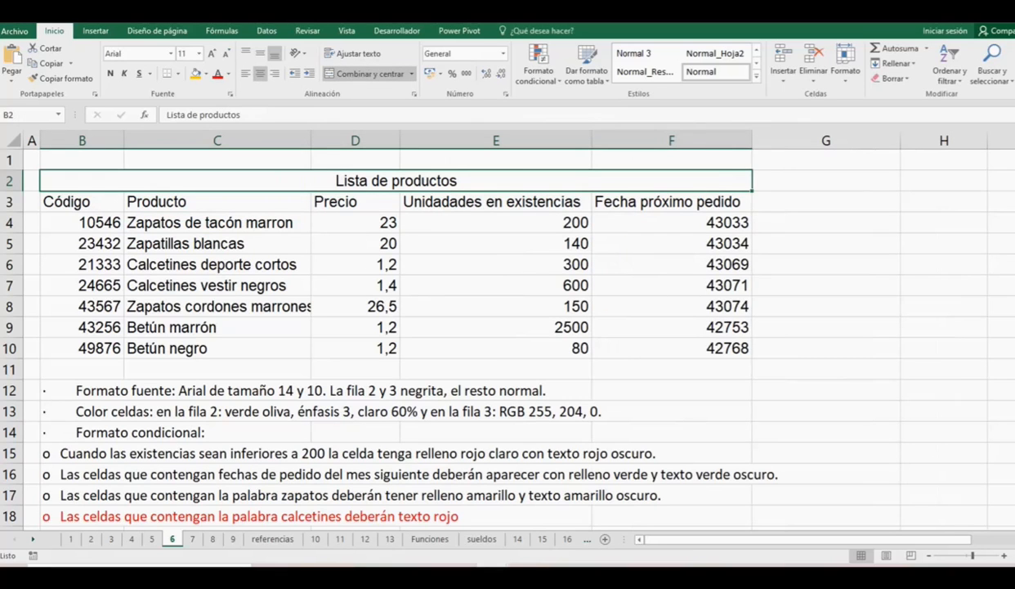
{"action": "left_click", "coordinate": [198, 53]}
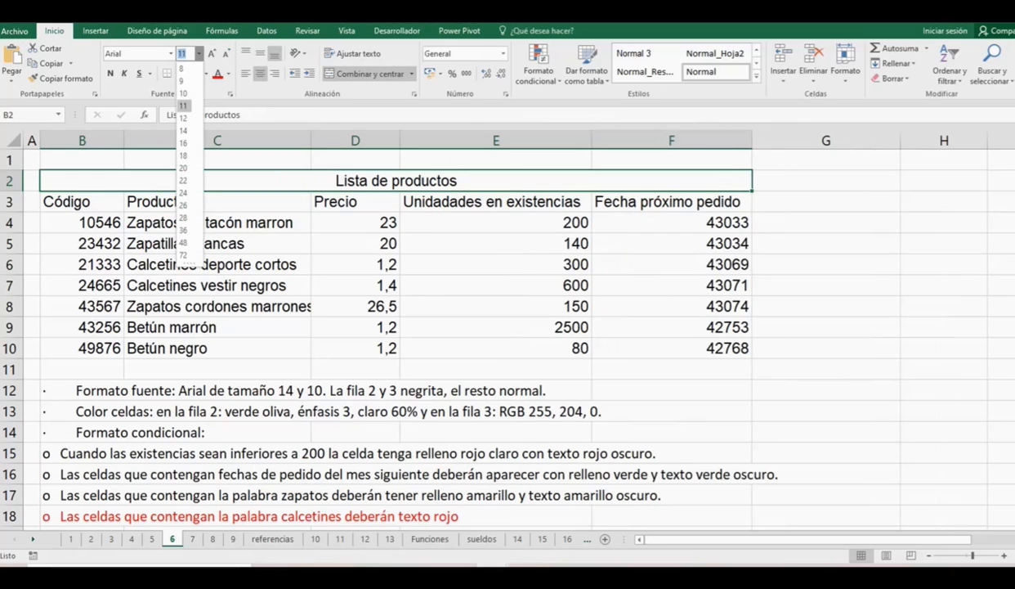
{"action": "left_click", "coordinate": [179, 124]}
{"action": "left_click_drag", "start_coordinate": [82, 206], "coordinate": [654, 352]}
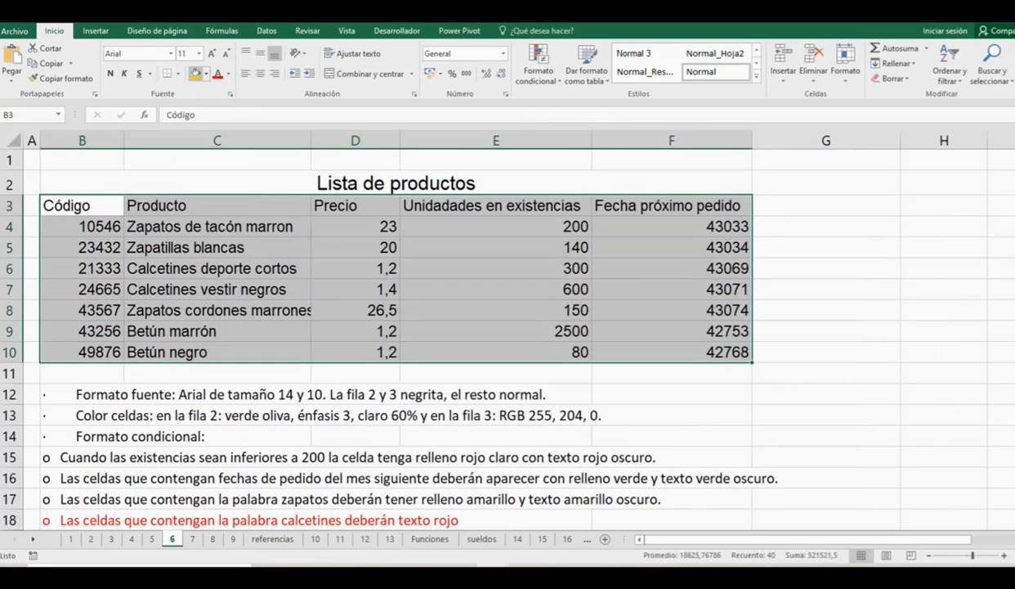
{"action": "left_click", "coordinate": [197, 53]}
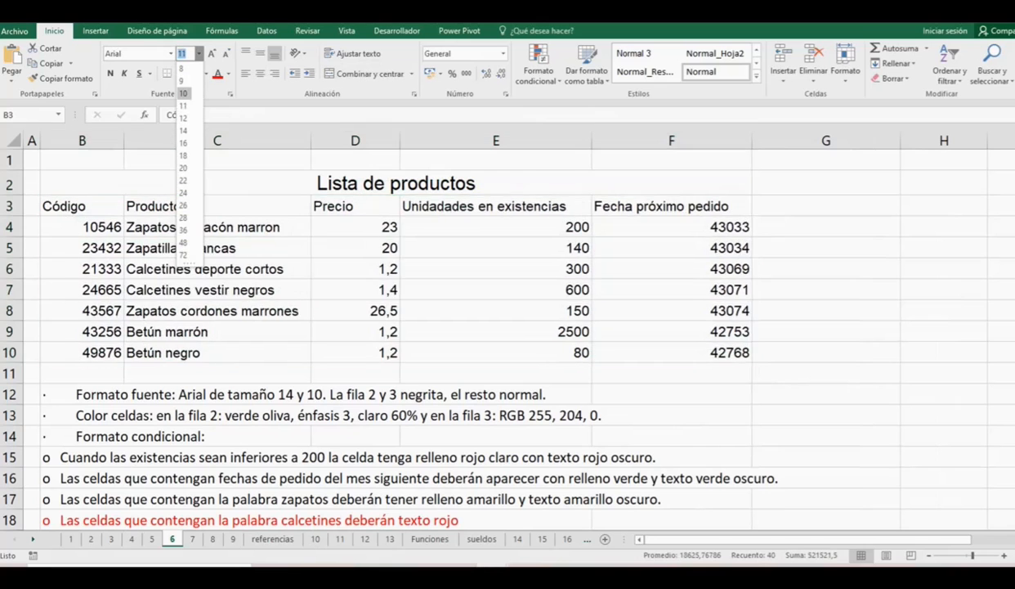
{"action": "left_click", "coordinate": [183, 93]}
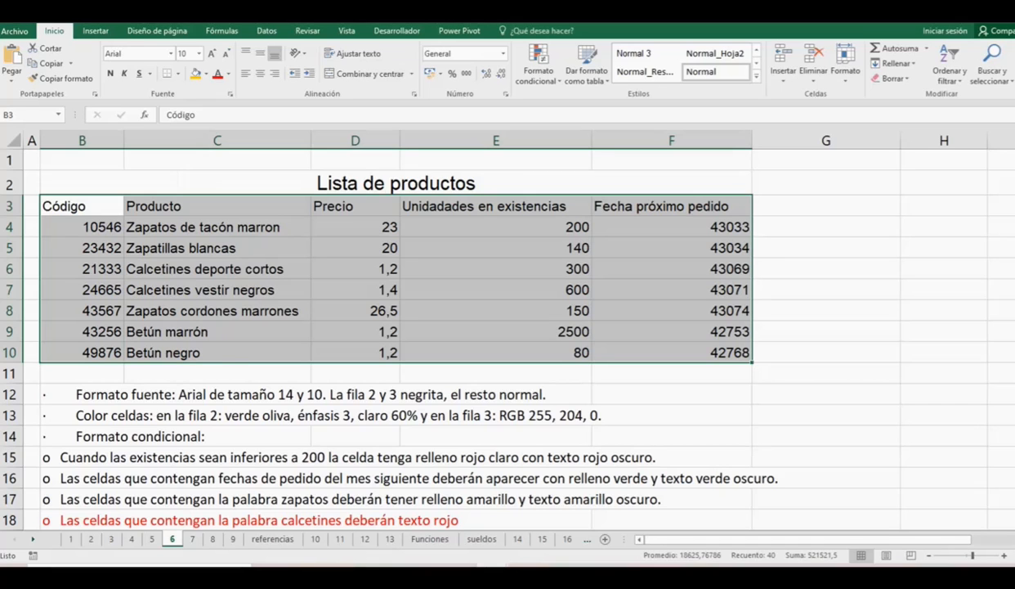
- Fill the merged title cell in row 2 with the theme color Verde oliva, Énfasis 3, Claro 60%
{"action": "left_click", "coordinate": [218, 416]}
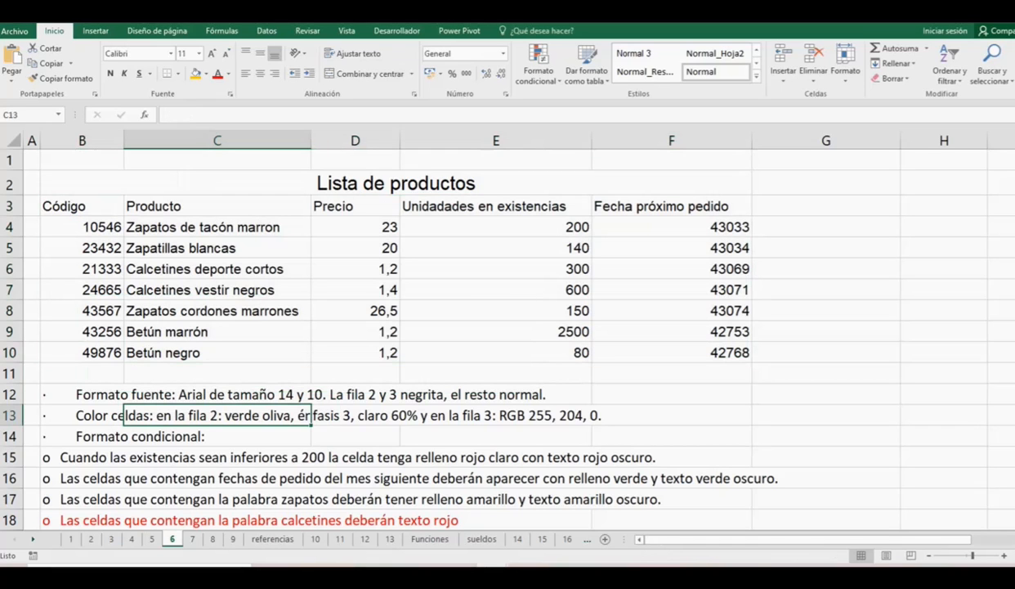
{"action": "left_click", "coordinate": [396, 183]}
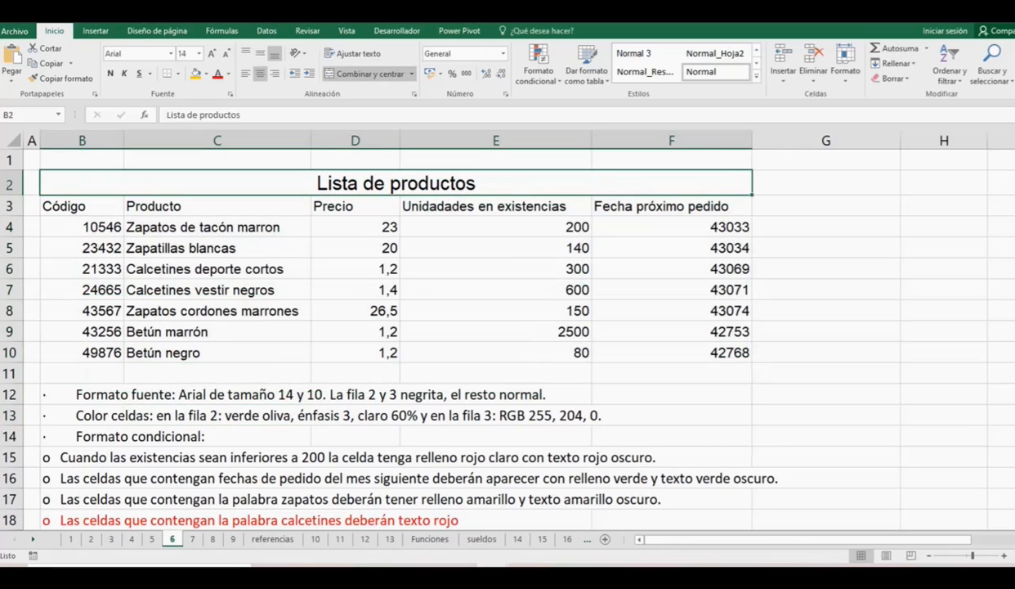
{"action": "left_click", "coordinate": [204, 73]}
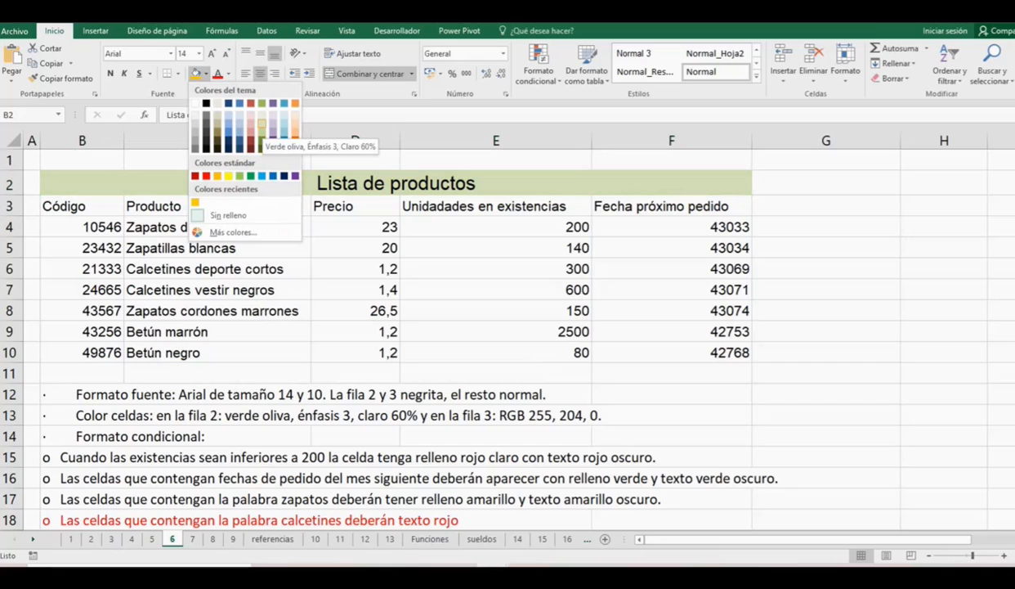
{"action": "left_click", "coordinate": [262, 123]}
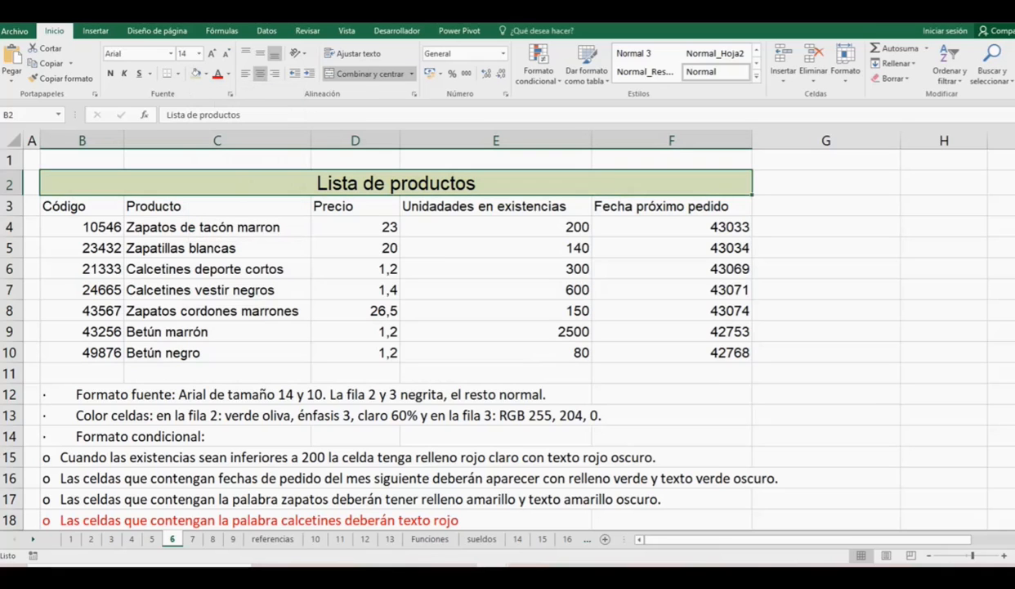
{"action": "left_click", "coordinate": [354, 247]}
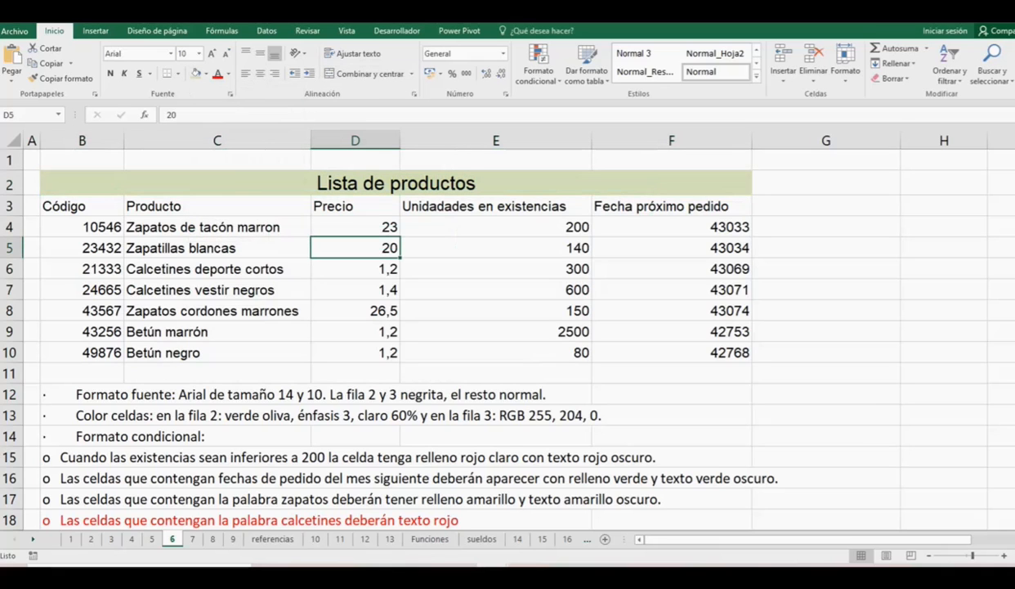
- Correct the header in E3 to read "Unidades en existencias"
{"action": "left_click", "coordinate": [496, 206]}
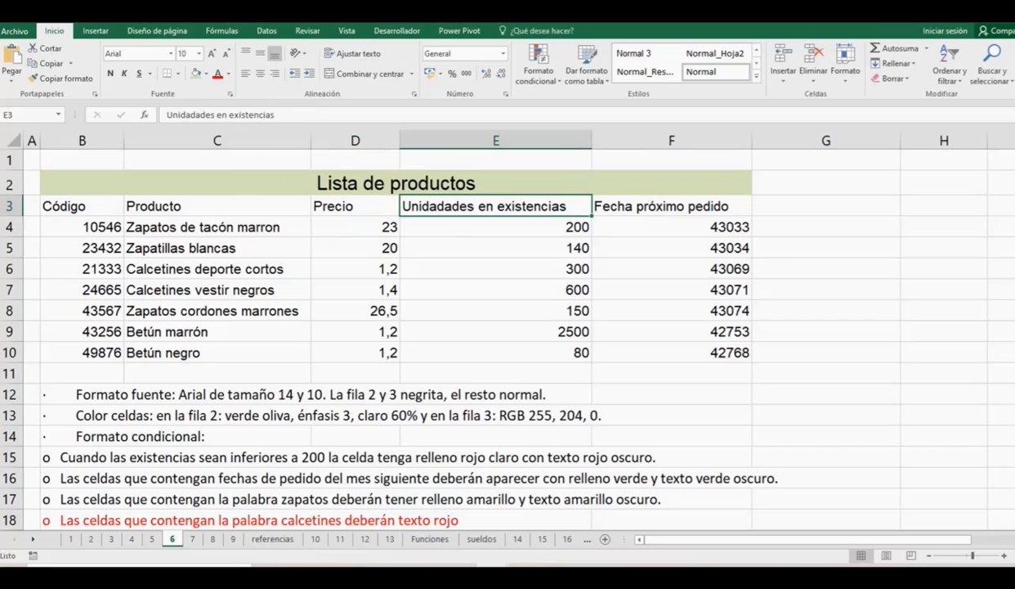
{"action": "left_click_drag", "start_coordinate": [201, 114], "coordinate": [189, 114]}
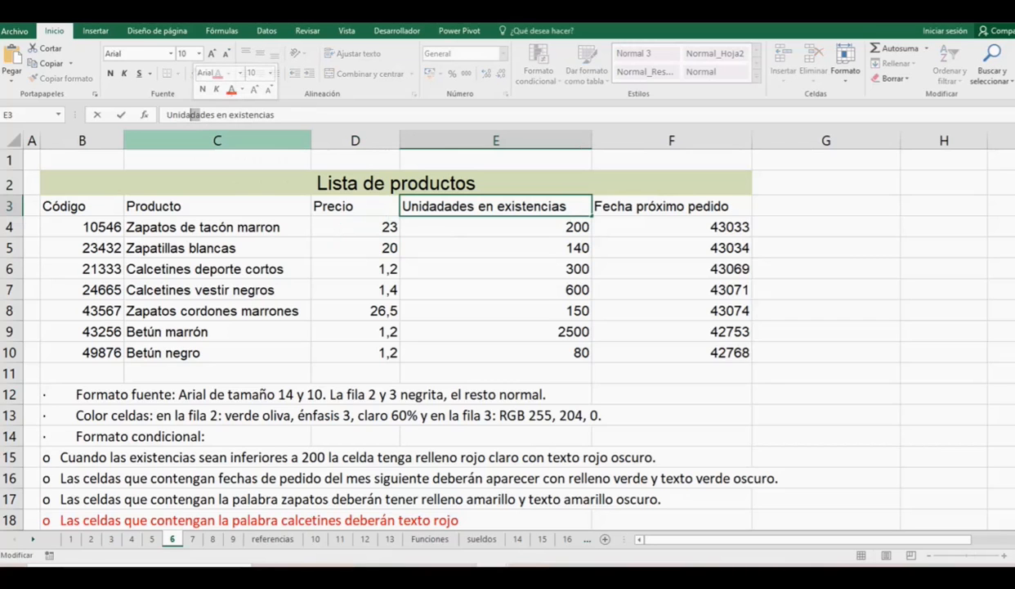
{"action": "key", "text": "BackSpace"}
{"action": "left_click", "coordinate": [217, 248]}
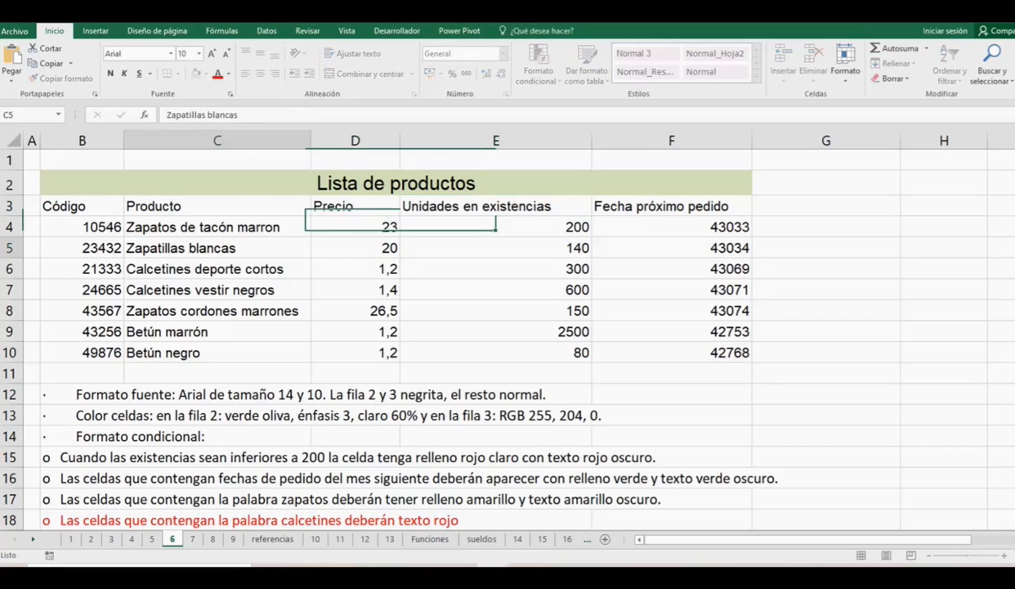
- Fill the header cells B3:F3 with the custom color RGB 255, 204, 0
{"action": "left_click_drag", "start_coordinate": [82, 206], "coordinate": [672, 206]}
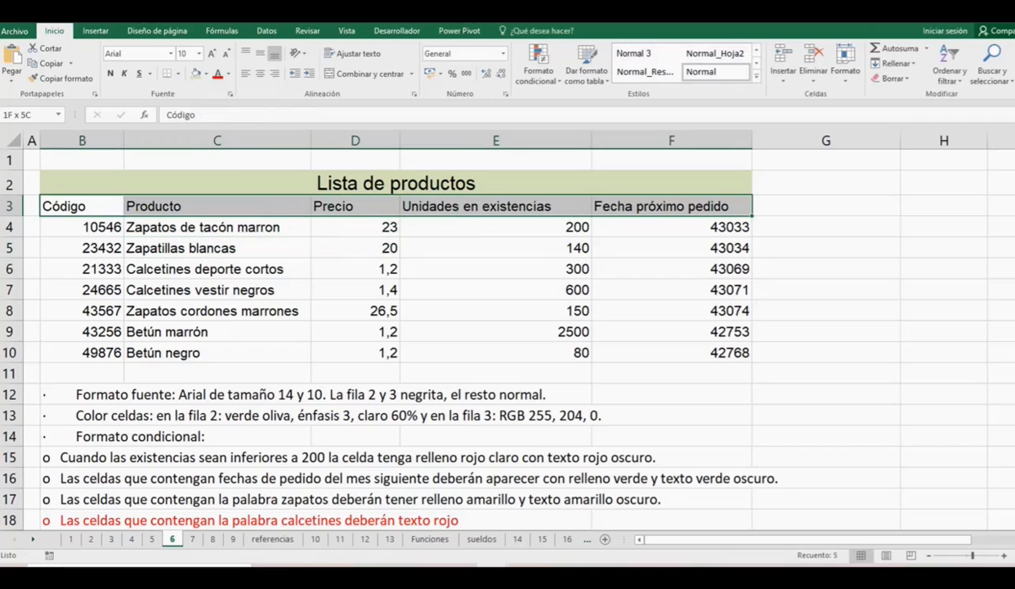
{"action": "left_click_drag", "start_coordinate": [735, 208], "coordinate": [740, 217]}
{"action": "left_click", "coordinate": [206, 74]}
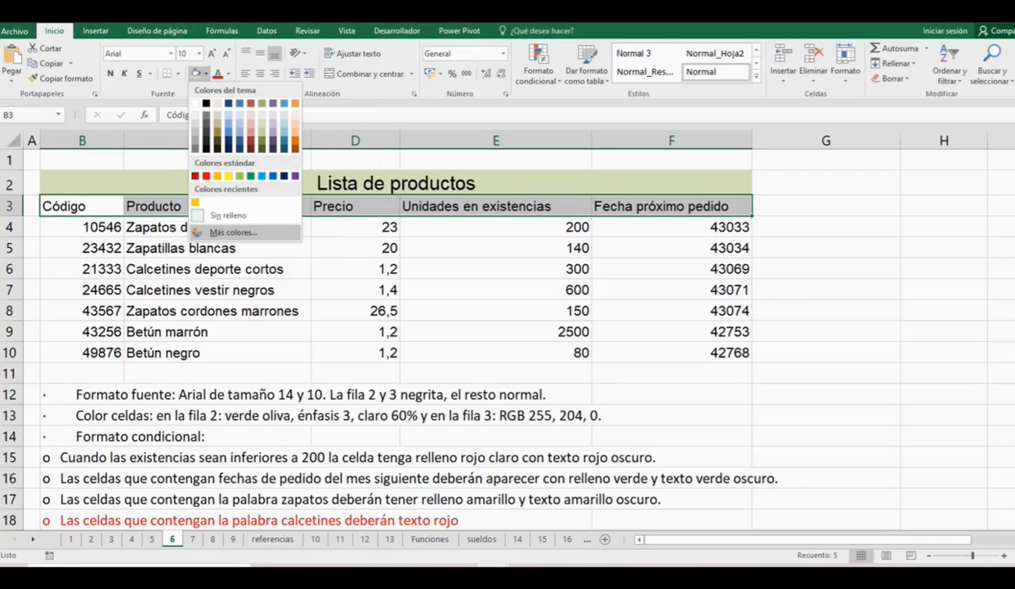
{"action": "left_click", "coordinate": [233, 232]}
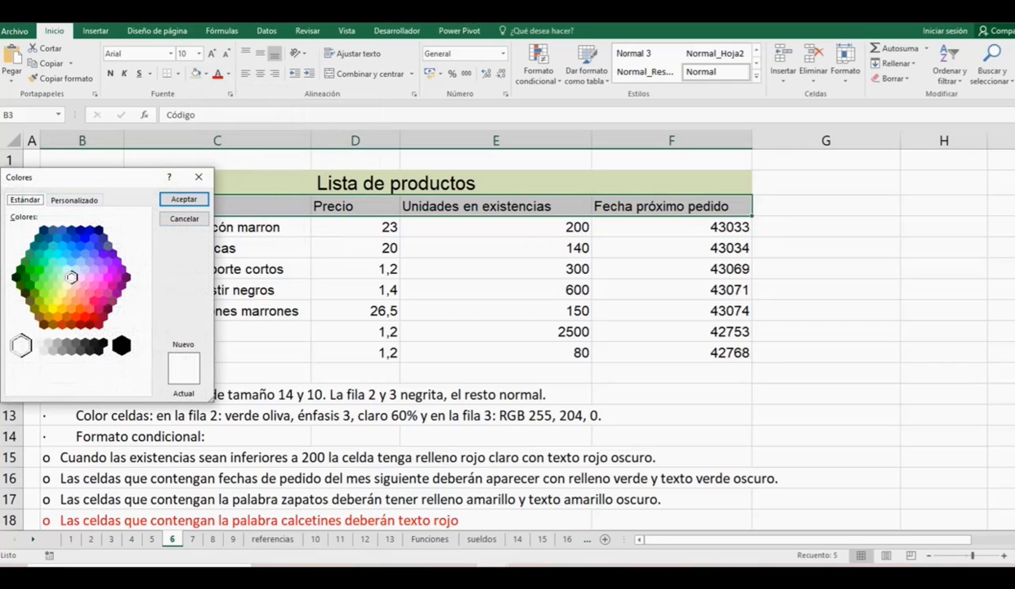
{"action": "left_click", "coordinate": [74, 200]}
{"action": "left_click_drag", "start_coordinate": [82, 177], "coordinate": [690, 180]}
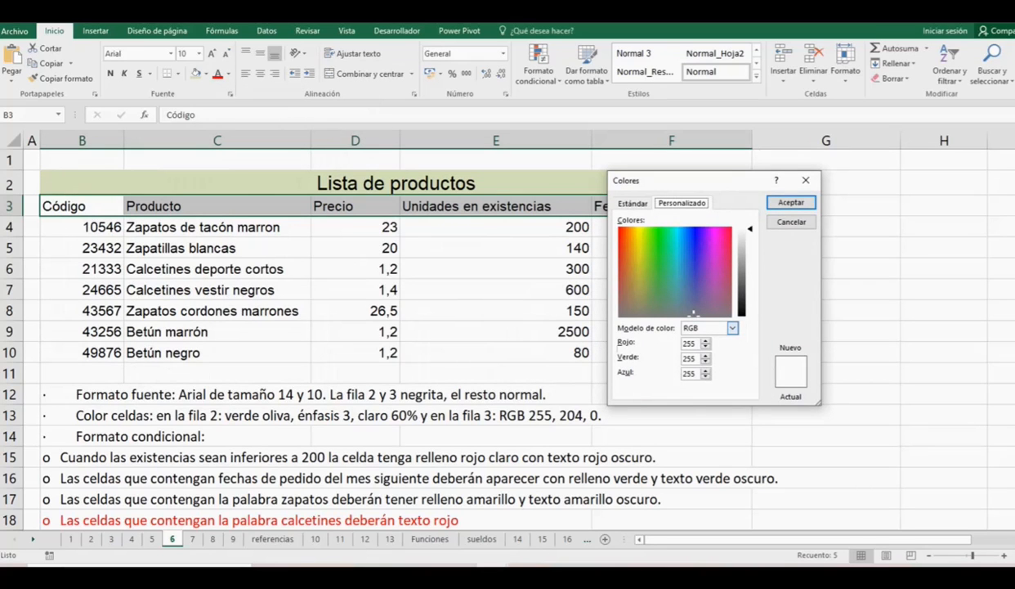
{"action": "left_click", "coordinate": [733, 328]}
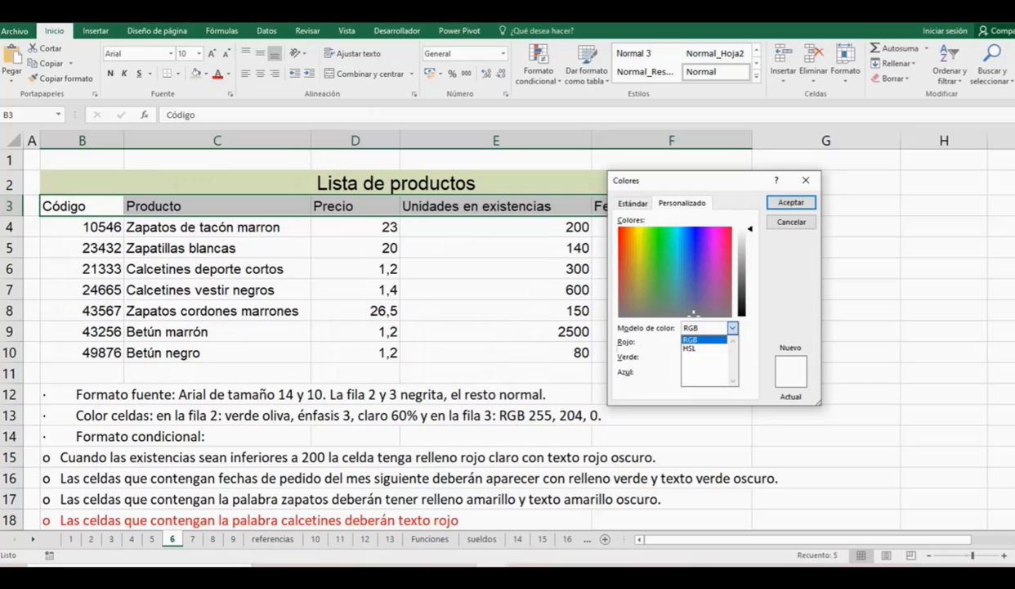
{"action": "left_click", "coordinate": [733, 327]}
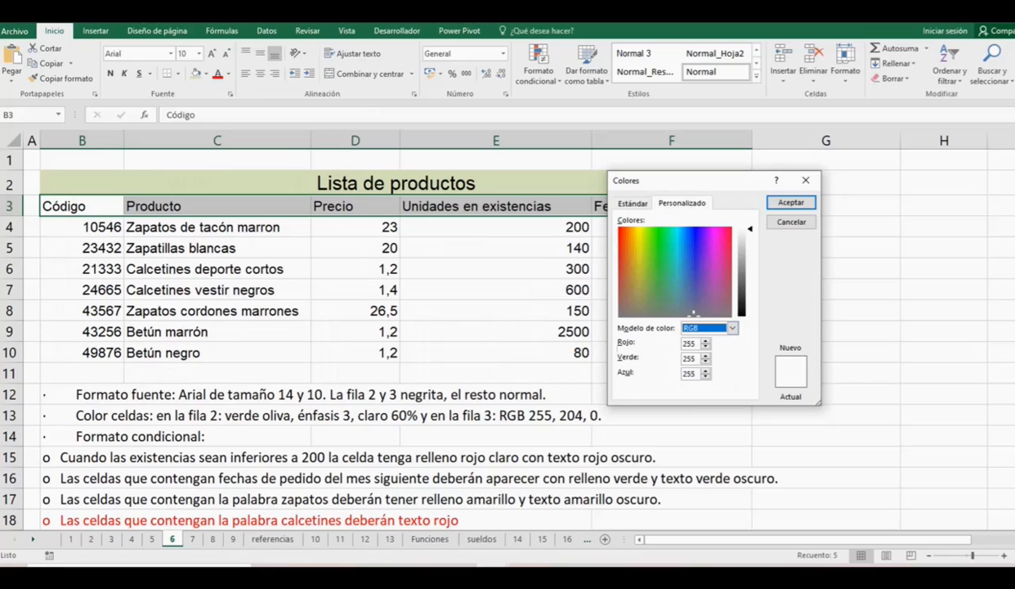
{"action": "left_click", "coordinate": [696, 359]}
{"action": "left_click_drag", "start_coordinate": [697, 359], "coordinate": [688, 359]}
{"action": "type", "text": "204"}
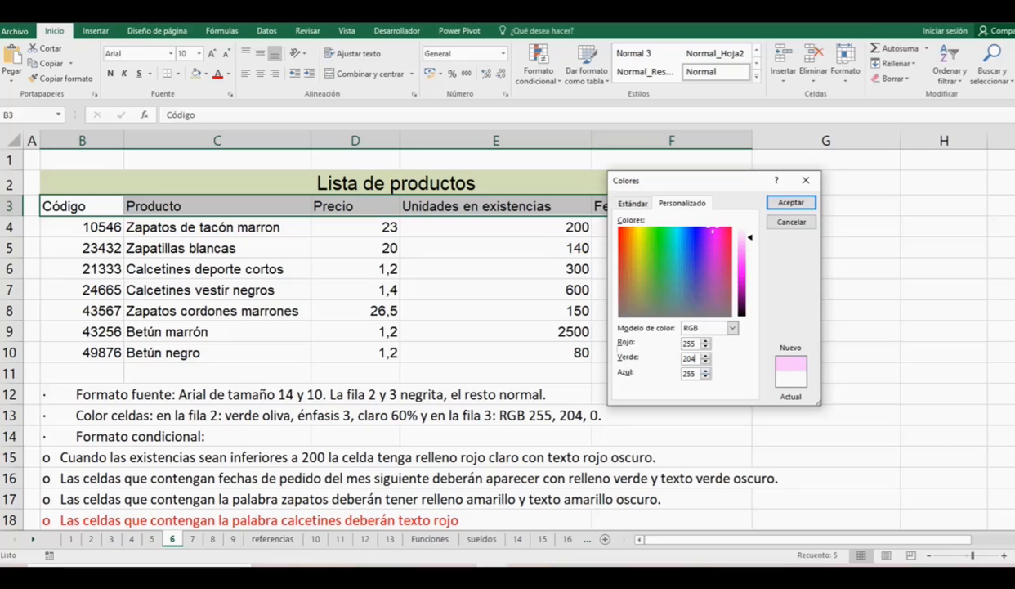
{"action": "key", "text": "Tab"}
{"action": "type", "text": "0"}
{"action": "left_click", "coordinate": [790, 202]}
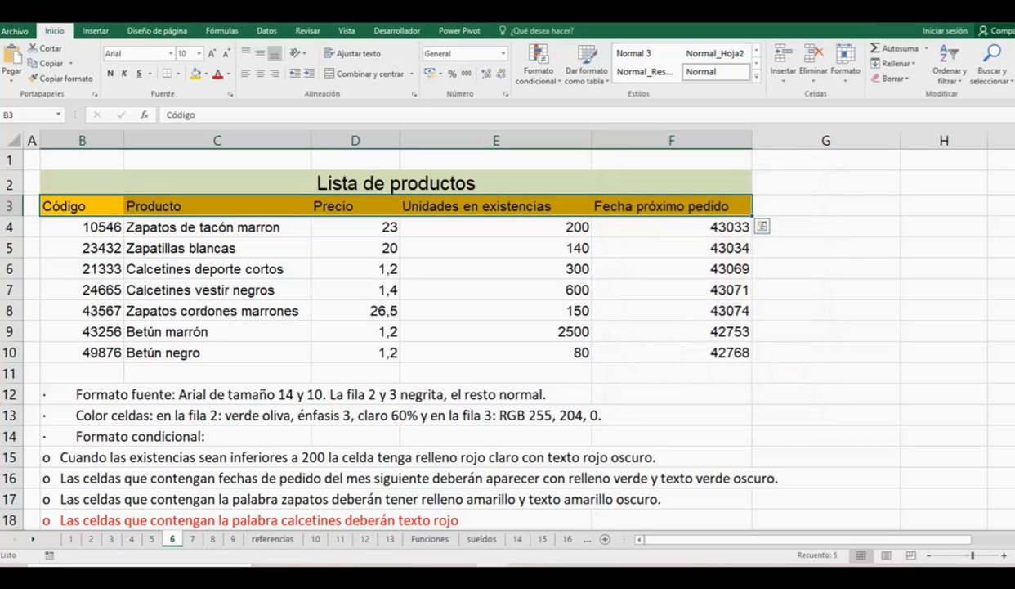
- Examine the conditional formatting options: cell highlighting rules, top and bottom rules, data bars, color scales and icon sets
{"action": "left_click", "coordinate": [496, 289]}
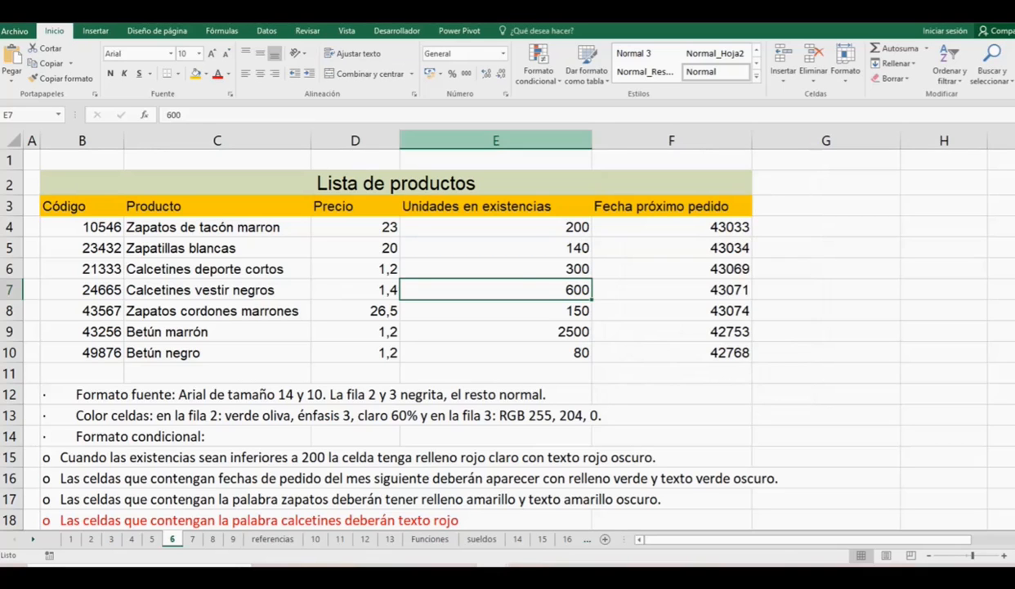
{"action": "left_click", "coordinate": [538, 65]}
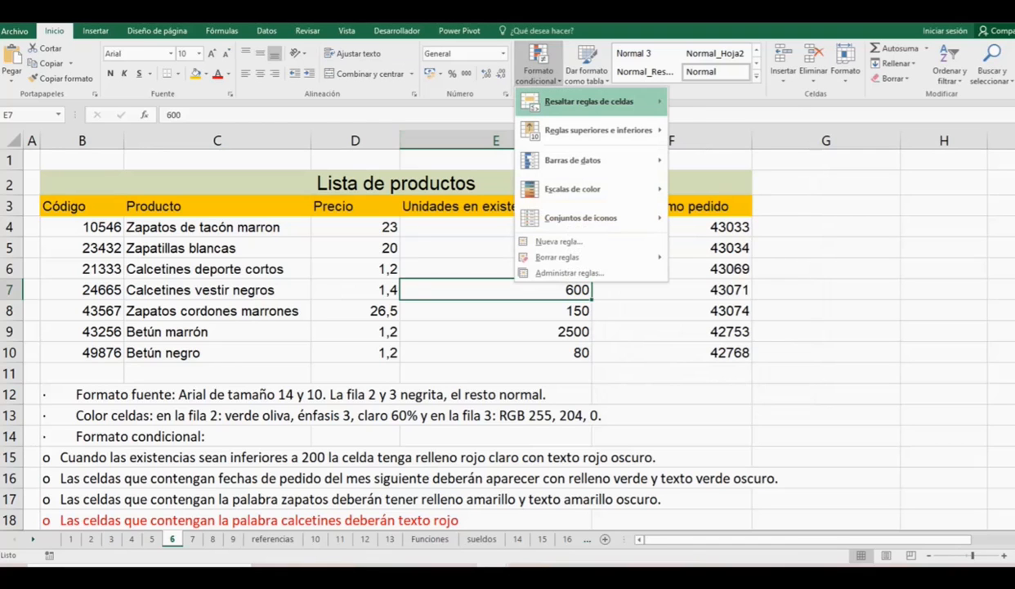
{"action": "mouse_move", "coordinate": [589, 101]}
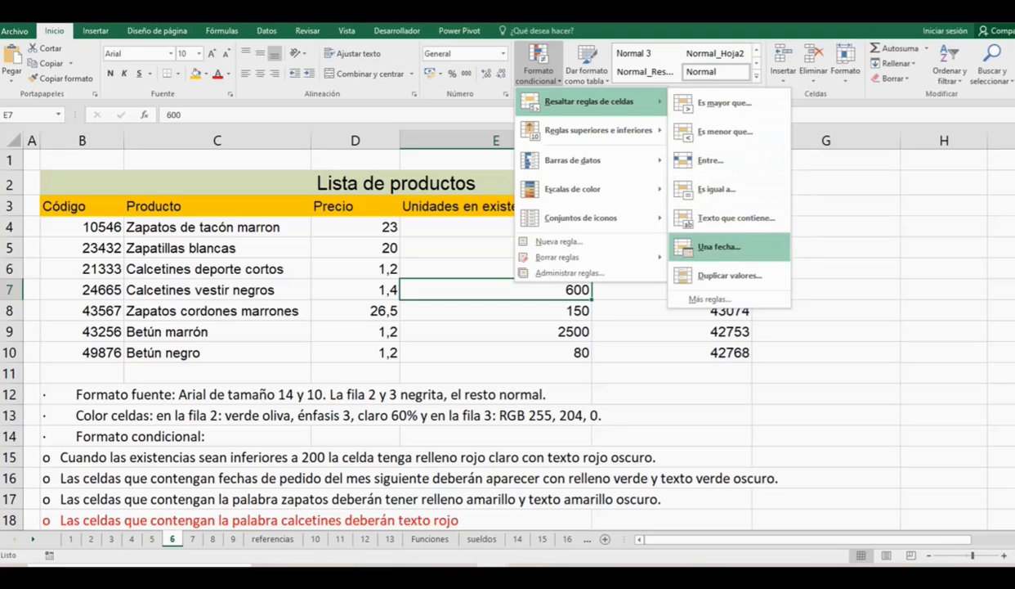
{"action": "mouse_move", "coordinate": [599, 129]}
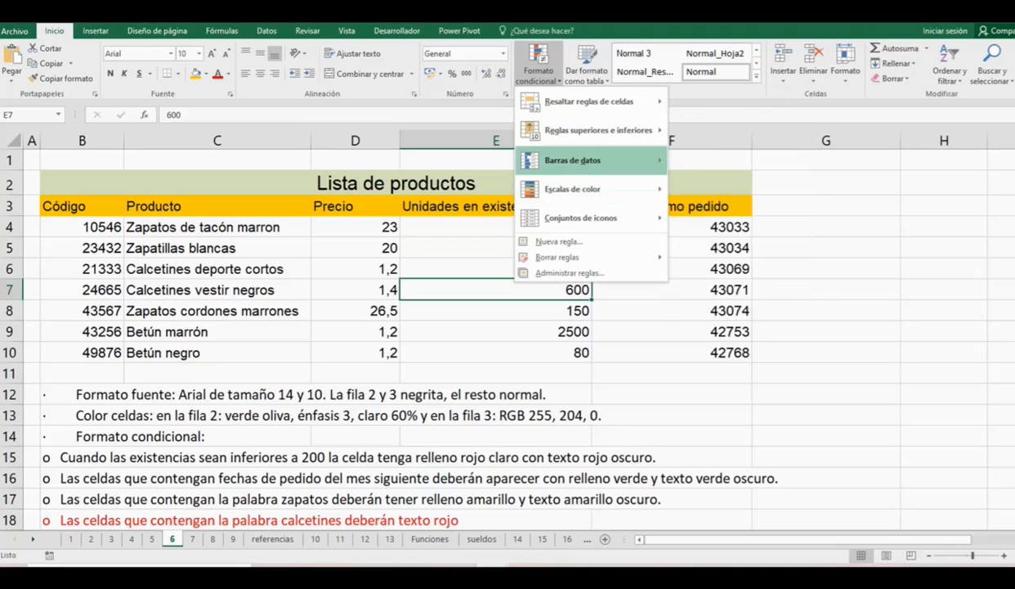
{"action": "mouse_move", "coordinate": [581, 218]}
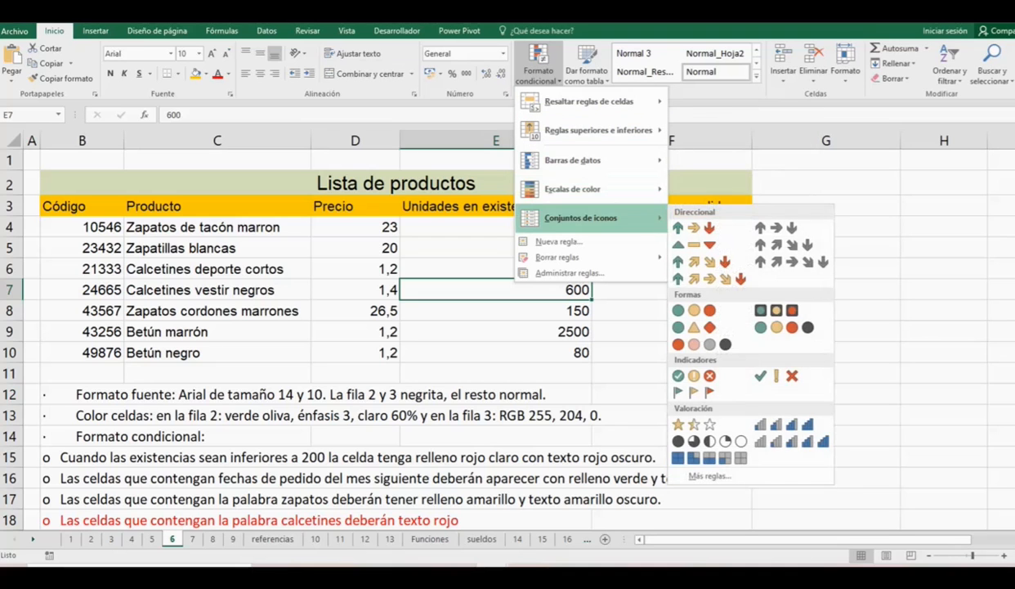
{"action": "mouse_move", "coordinate": [573, 160]}
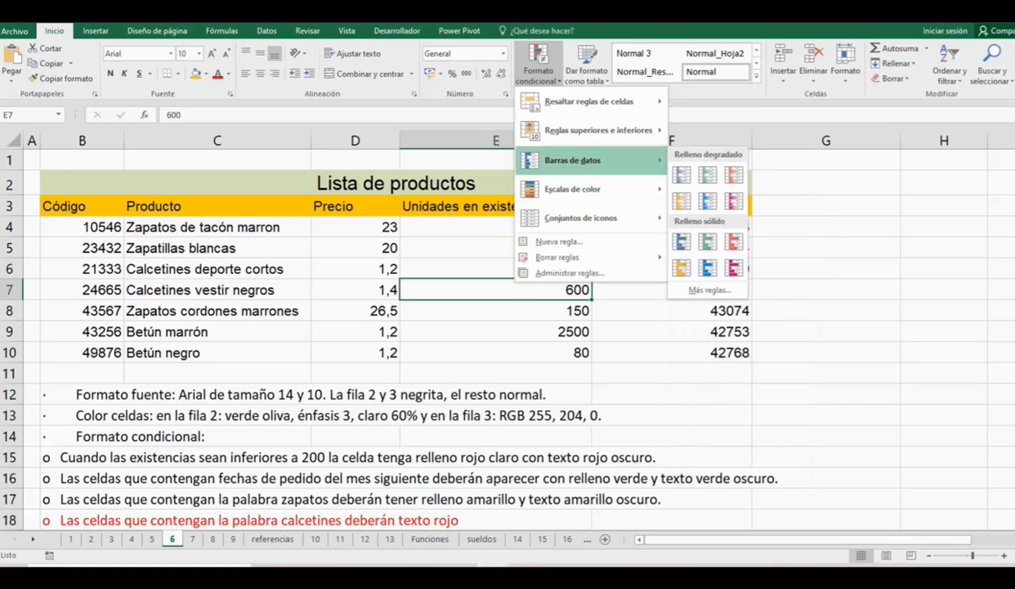
{"action": "mouse_move", "coordinate": [572, 188]}
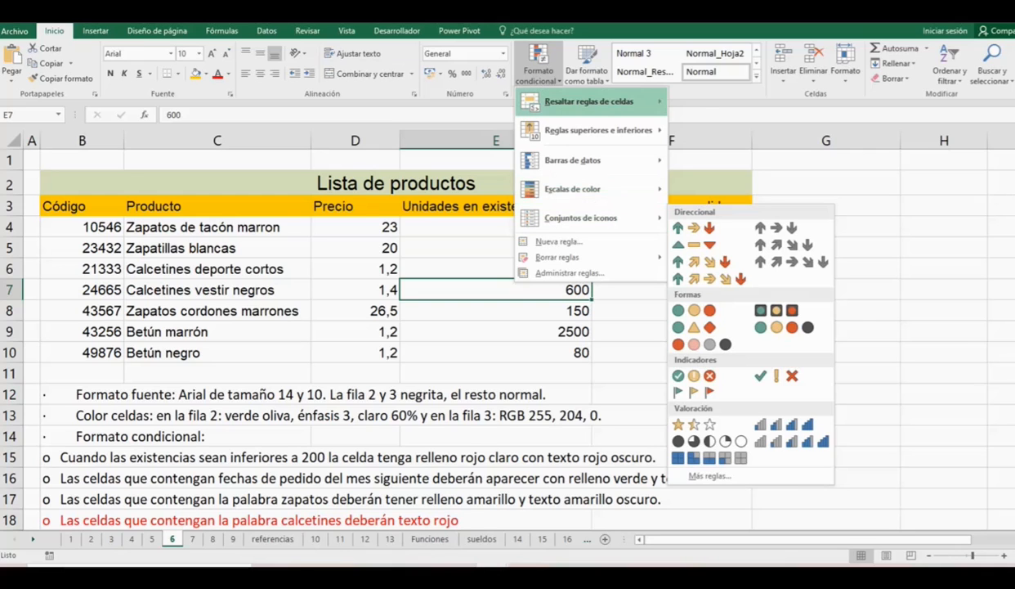
{"action": "mouse_move", "coordinate": [589, 101]}
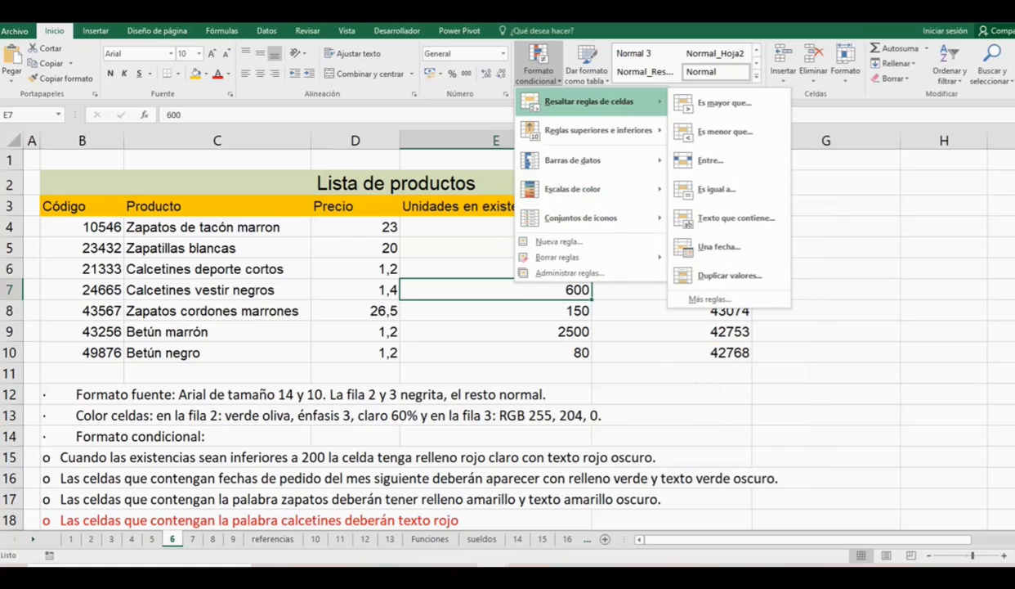
{"action": "key", "text": "Escape"}
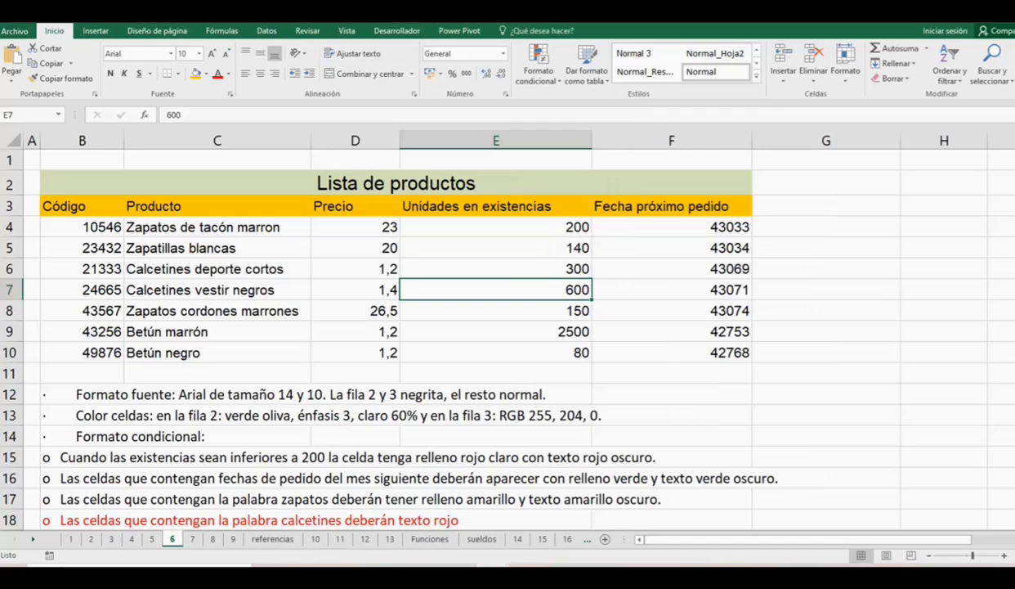
- Apply conditional formatting to E4:E10 so values less than 200 get "Relleno rojo claro con texto rojo oscuro"
{"action": "left_click_drag", "start_coordinate": [495, 227], "coordinate": [495, 352]}
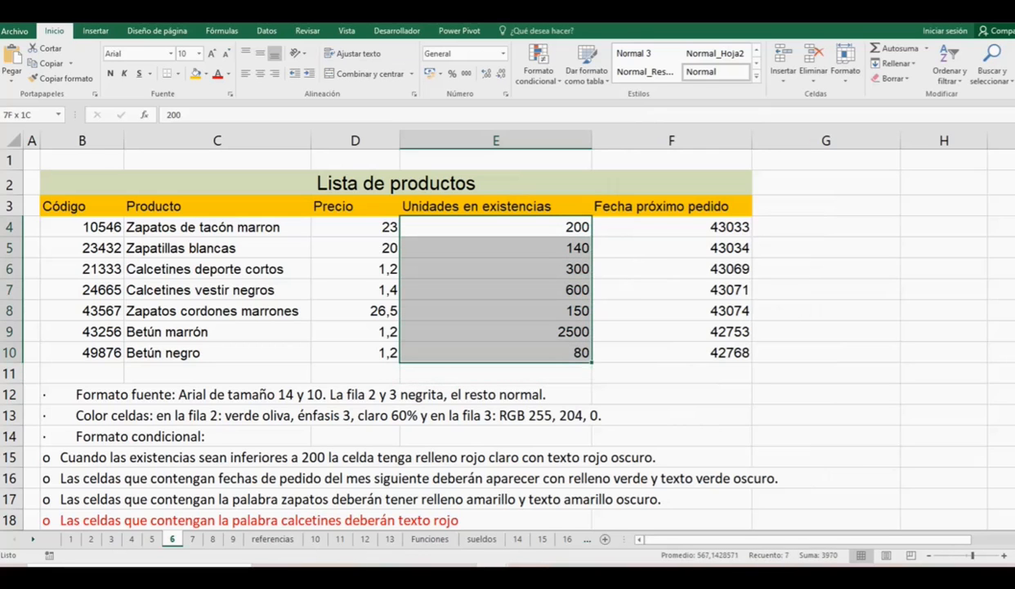
{"action": "left_click_drag", "start_coordinate": [495, 353], "coordinate": [496, 353]}
{"action": "left_click", "coordinate": [537, 66]}
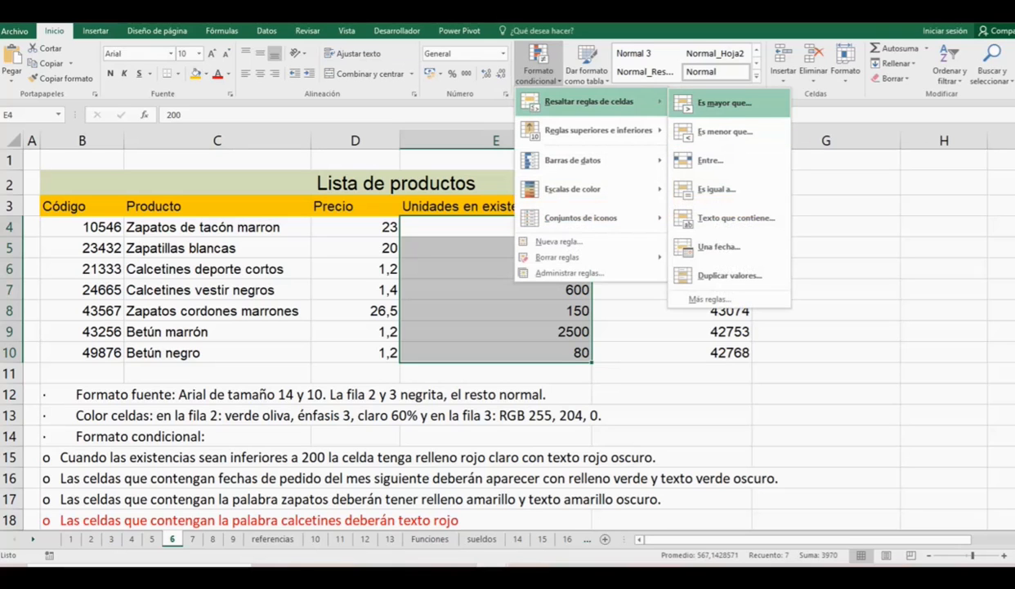
{"action": "left_click", "coordinate": [725, 131]}
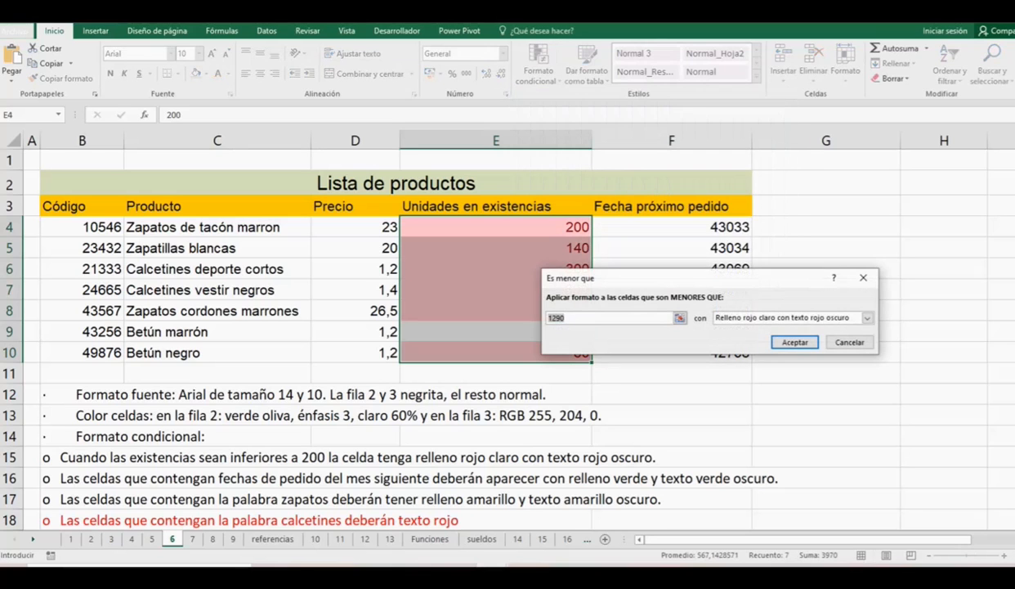
{"action": "type", "text": "20"}
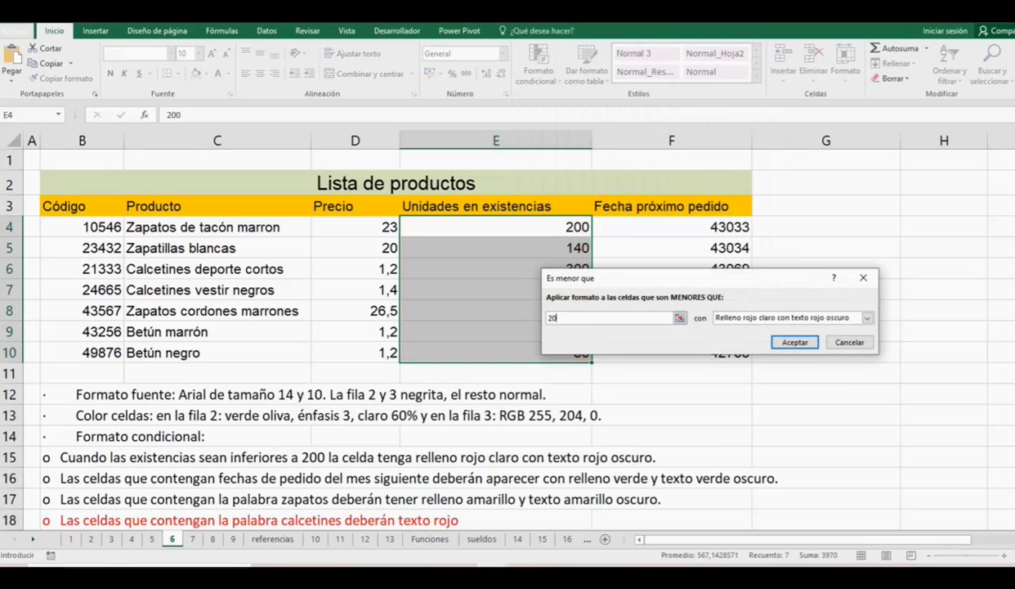
{"action": "key", "text": "Right"}
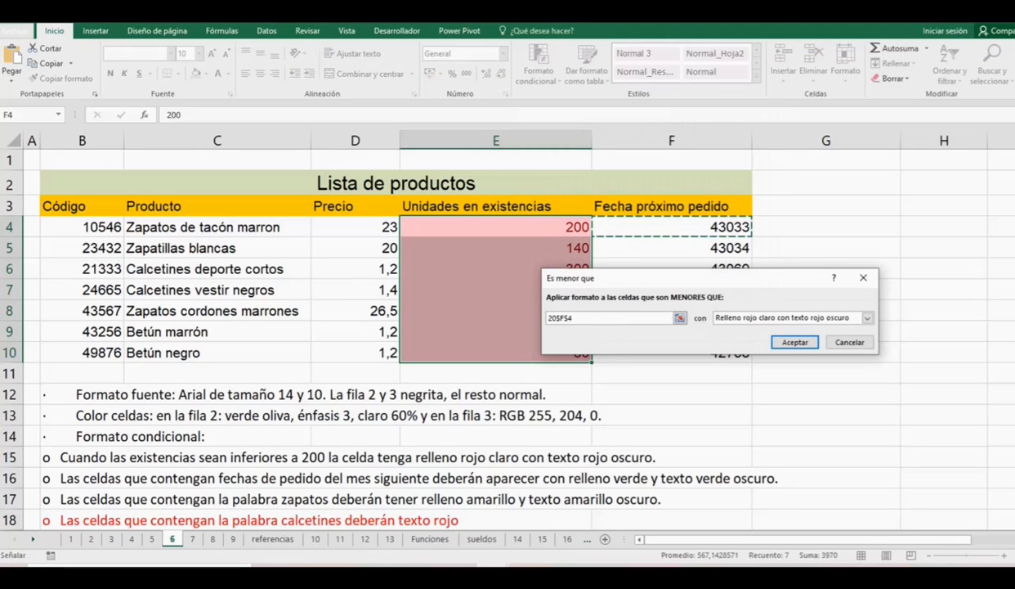
{"action": "key", "text": "BackSpace"}
{"action": "key", "text": "BackSpace"}
{"action": "key", "text": "BackSpace"}
{"action": "key", "text": "BackSpace"}
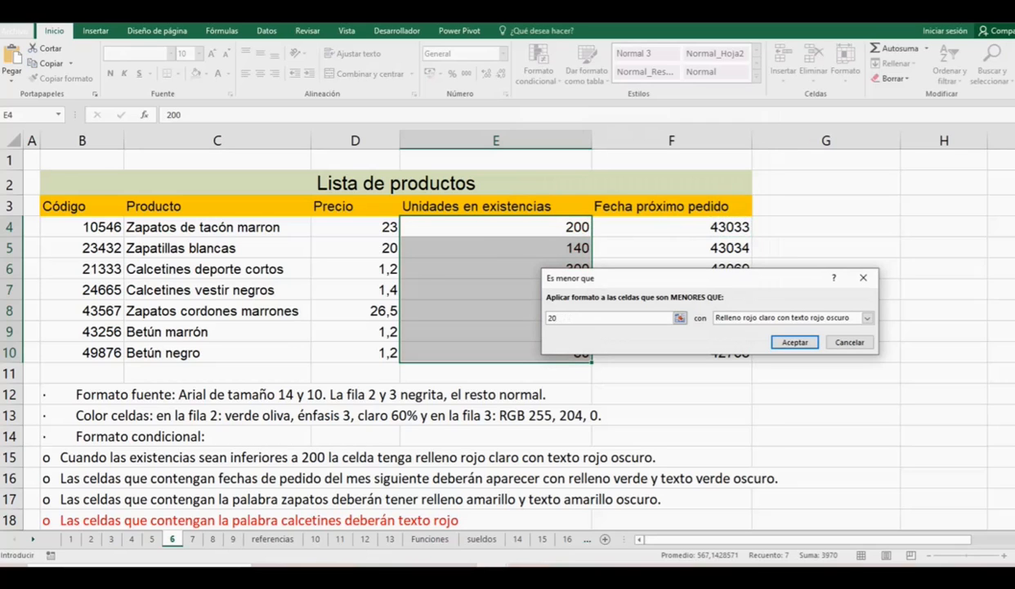
{"action": "type", "text": "0"}
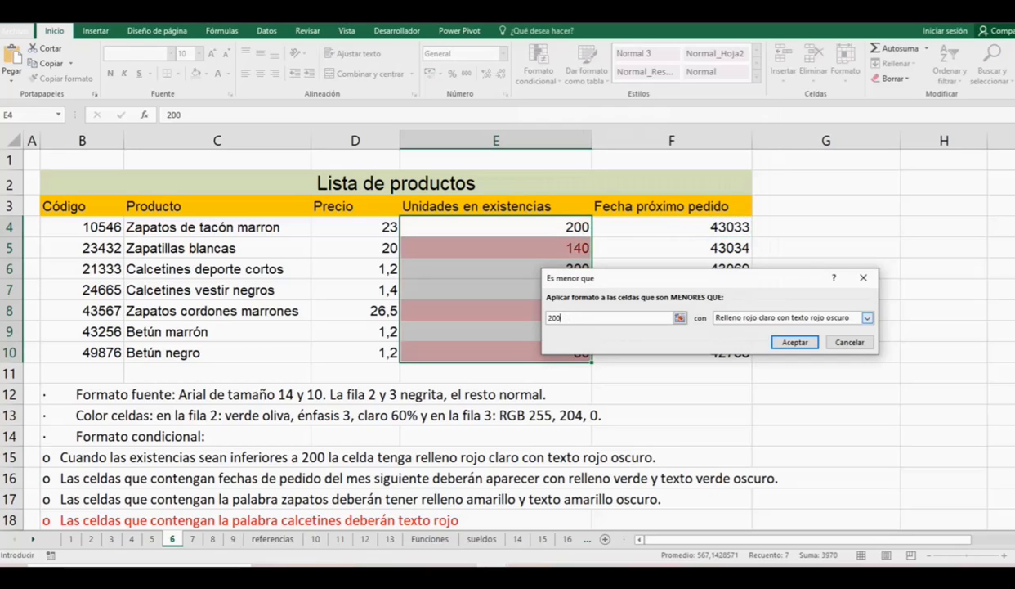
{"action": "left_click", "coordinate": [867, 317]}
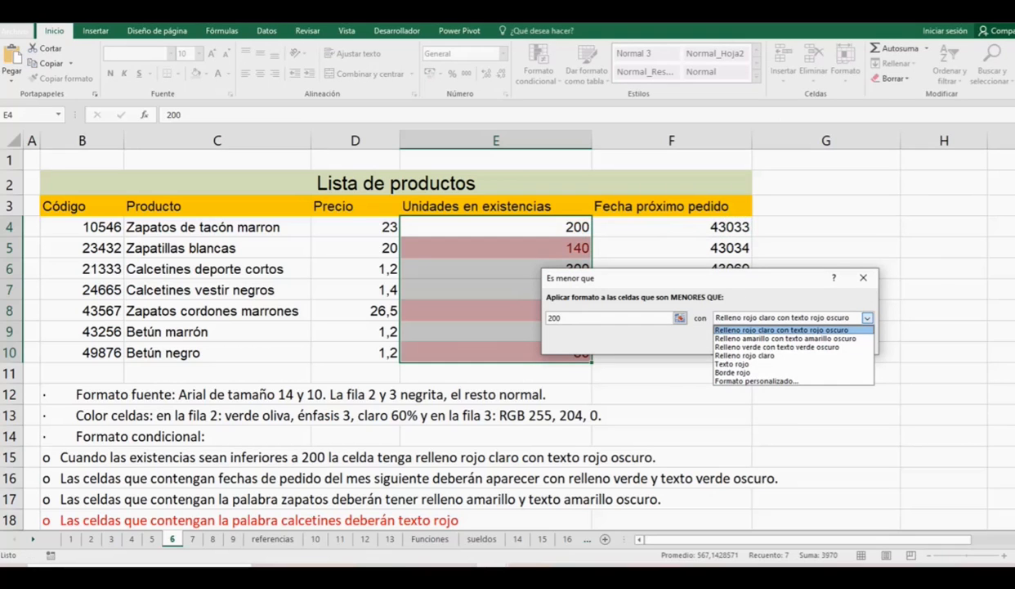
{"action": "left_click", "coordinate": [782, 329]}
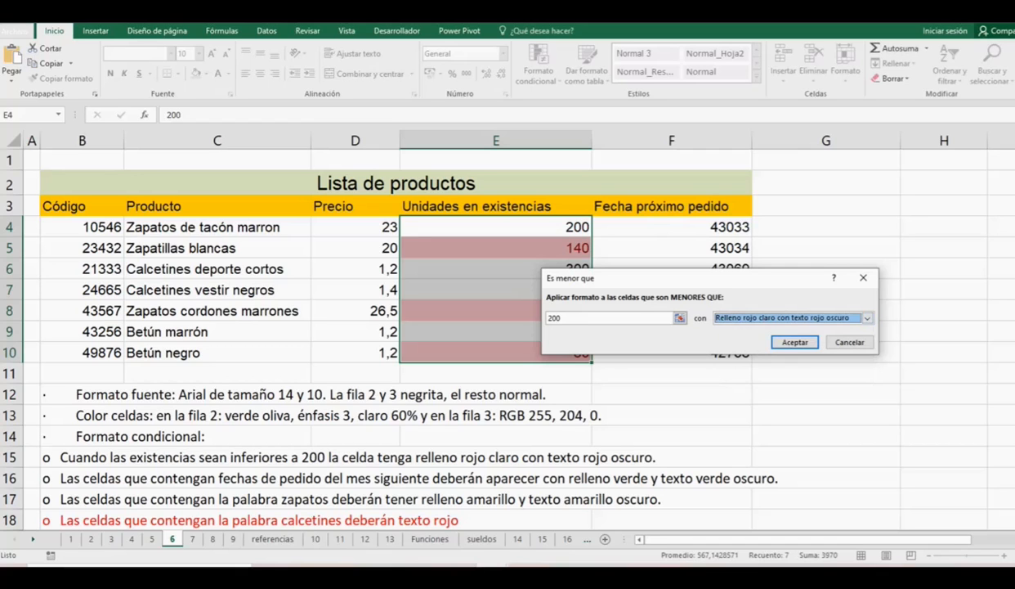
{"action": "left_click", "coordinate": [795, 342]}
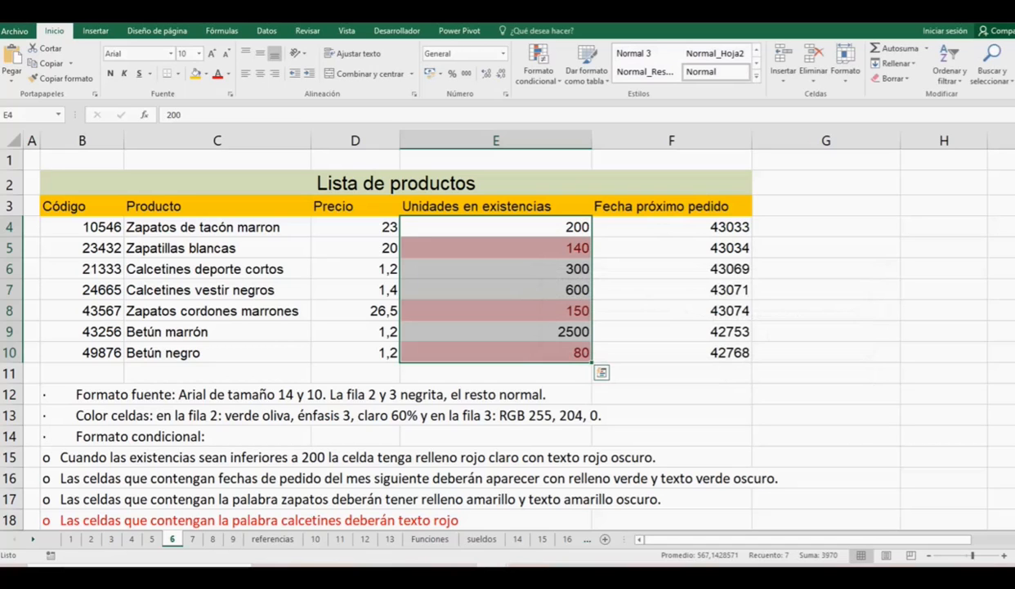
- Clear the conditional formatting rules from the stock cells E4:E10 and undo the removal
{"action": "left_click", "coordinate": [539, 72]}
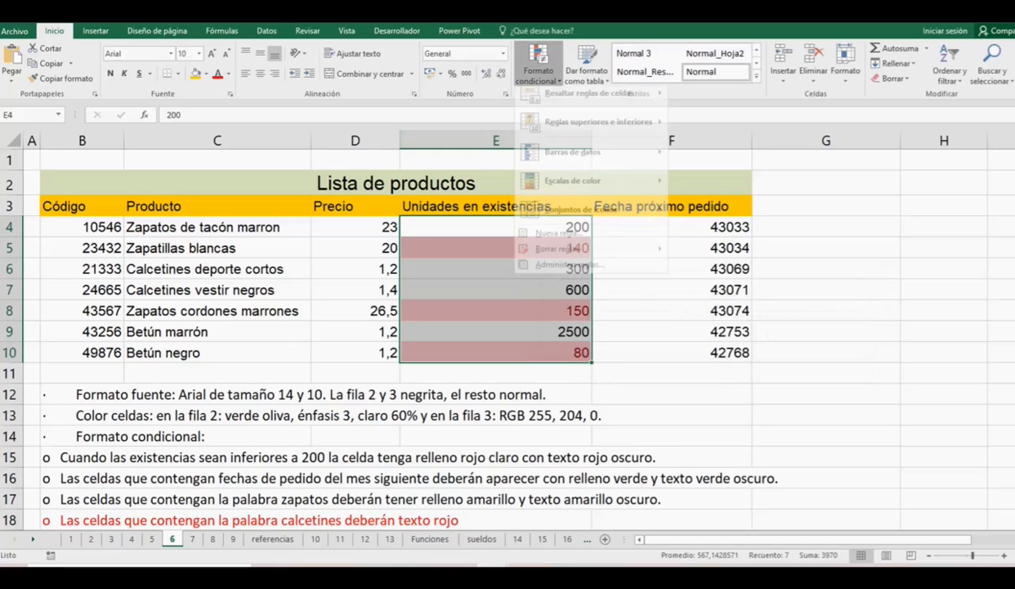
{"action": "mouse_move", "coordinate": [557, 257]}
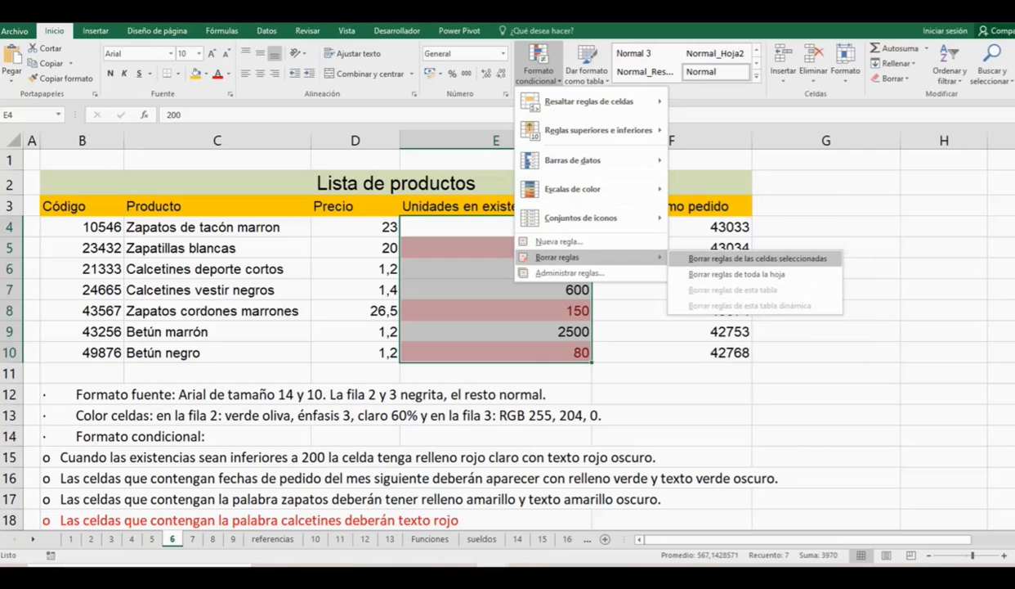
{"action": "left_click", "coordinate": [758, 258]}
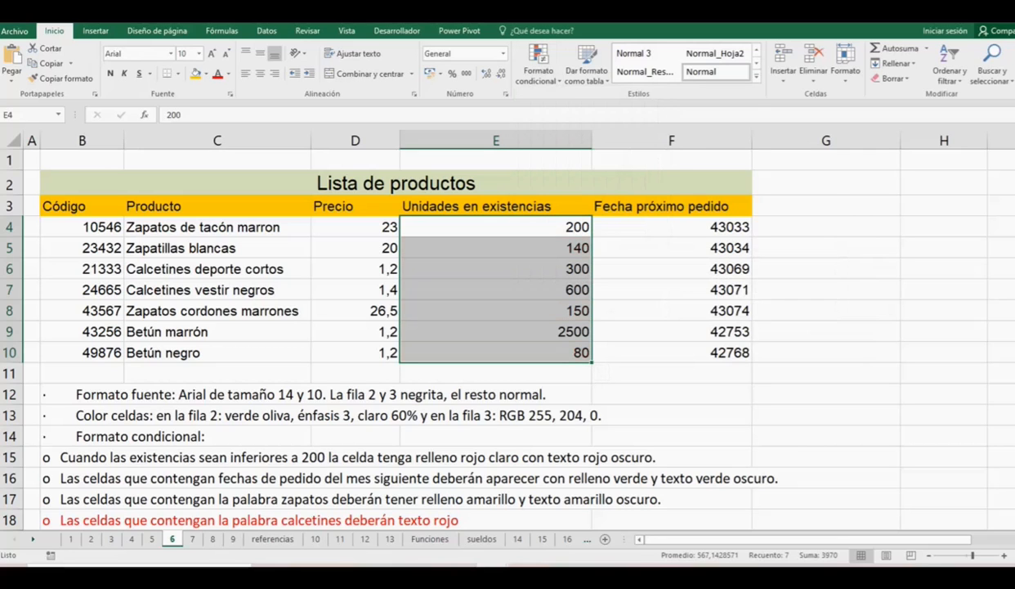
{"action": "key", "text": "ctrl+z"}
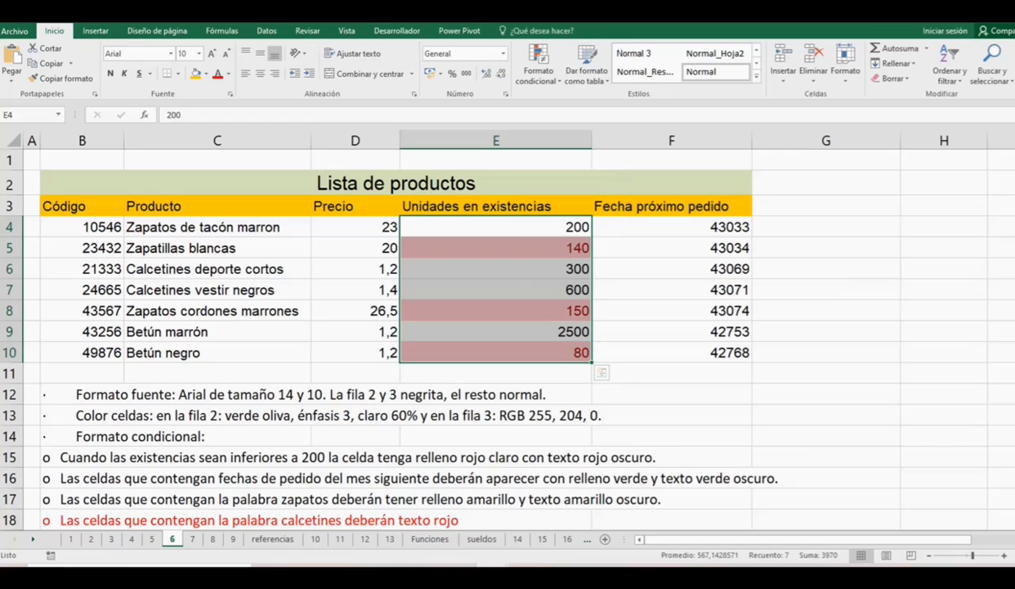
- Format the next-order values in F4:F10 as short dates (Fecha corta)
{"action": "left_click_drag", "start_coordinate": [672, 227], "coordinate": [672, 353]}
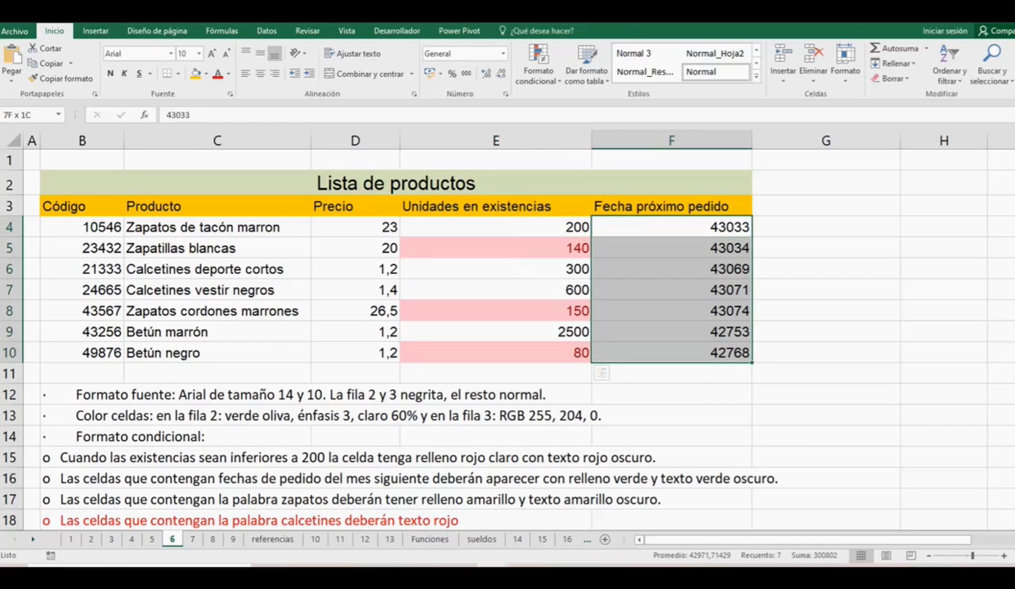
{"action": "left_click_drag", "start_coordinate": [740, 360], "coordinate": [740, 361]}
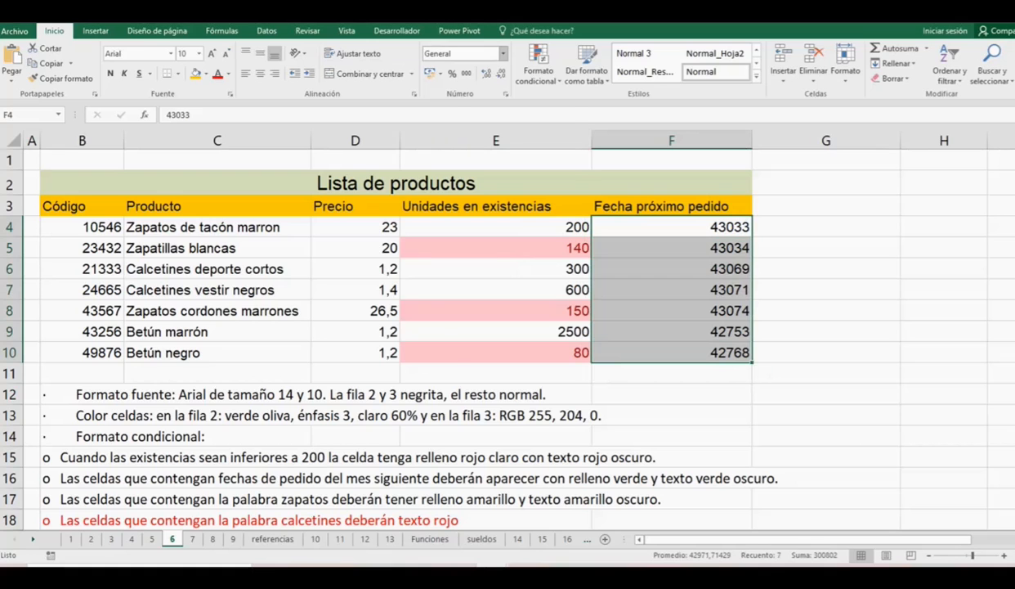
{"action": "left_click", "coordinate": [503, 54]}
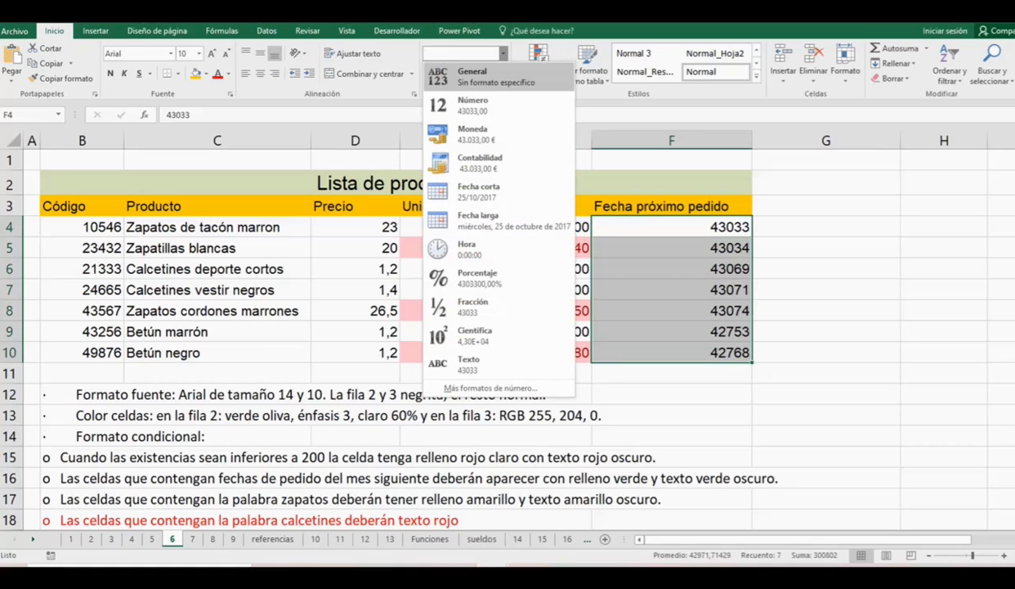
{"action": "left_click", "coordinate": [478, 192]}
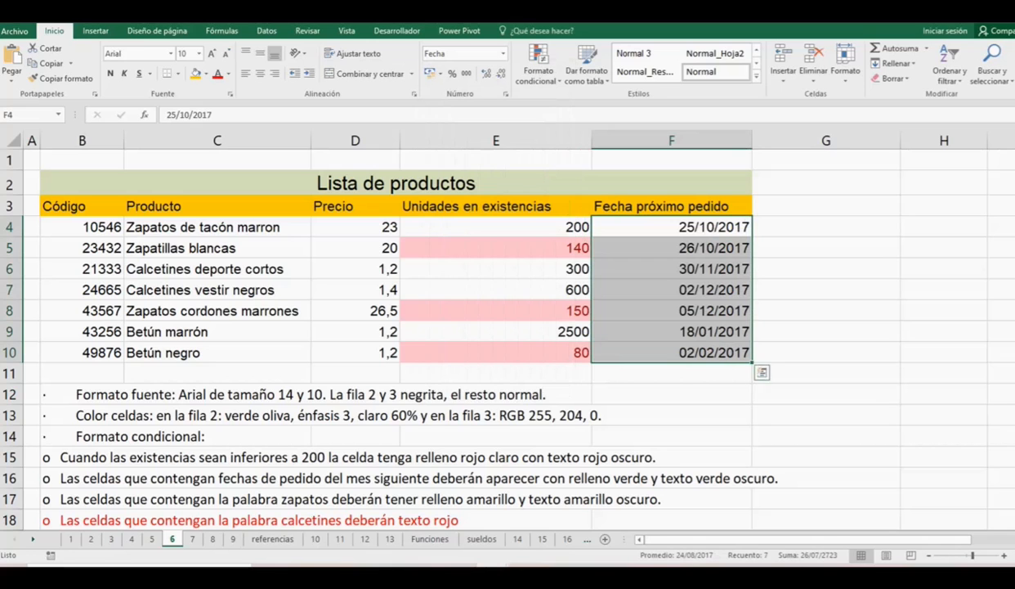
- Enter the formula +F4+900 in G4 to move the first order date forward by 900 days
{"action": "left_click", "coordinate": [826, 227]}
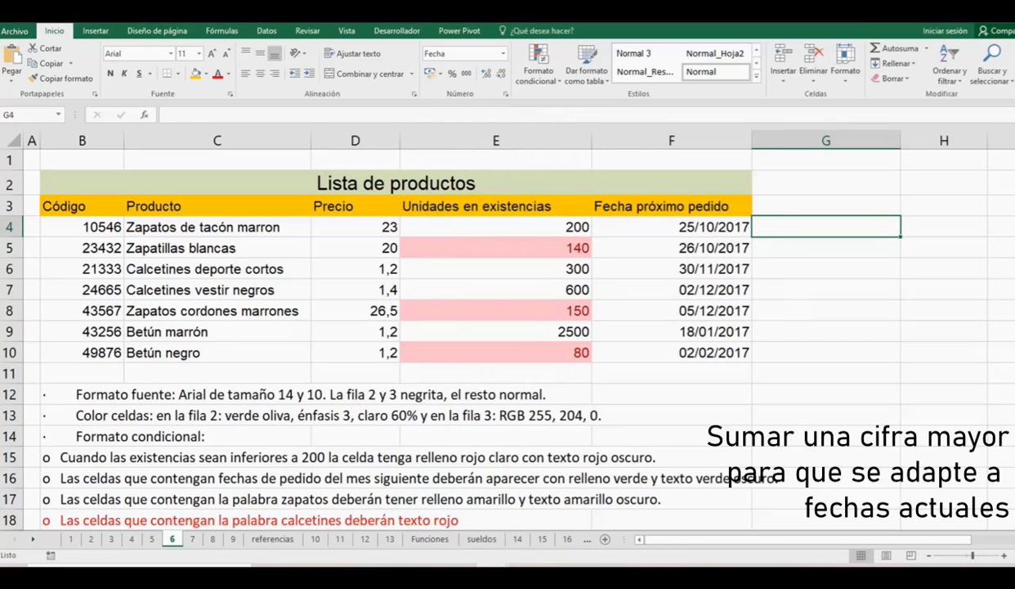
{"action": "type", "text": "+"}
{"action": "key", "text": "Left"}
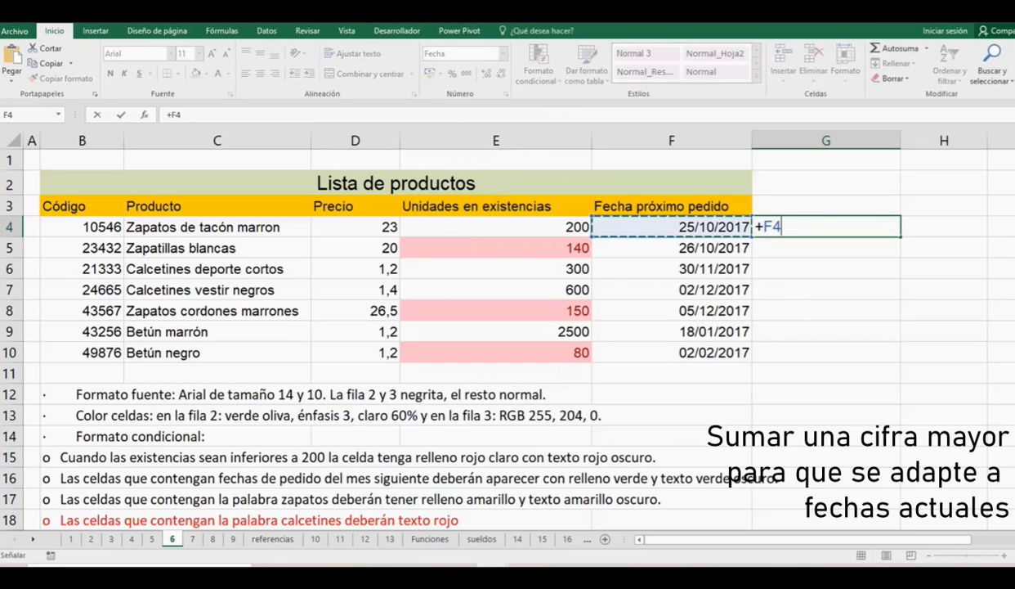
{"action": "type", "text": "900"}
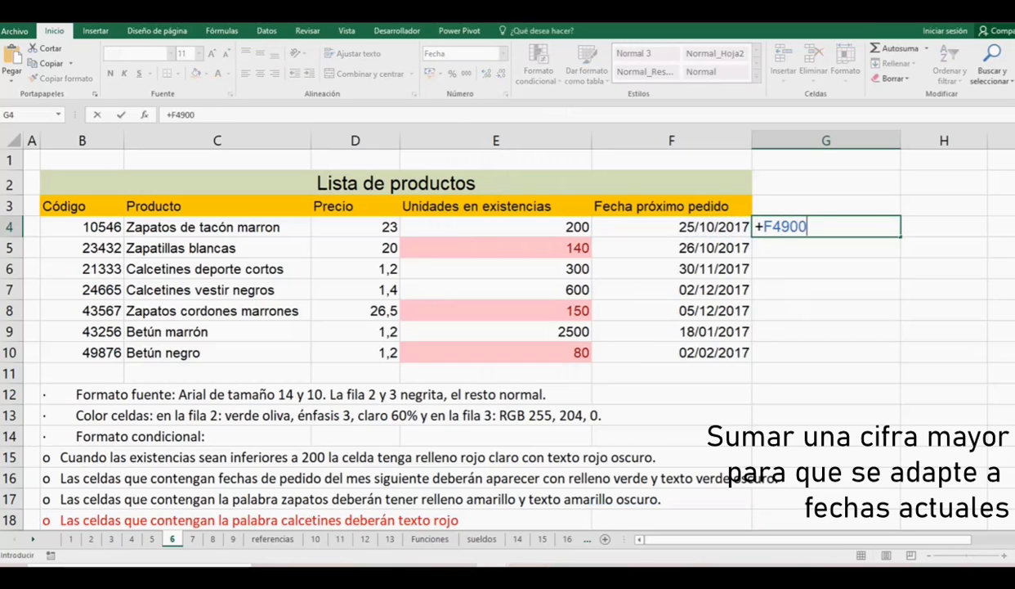
{"action": "key", "text": "BackSpace"}
{"action": "key", "text": "BackSpace"}
{"action": "key", "text": "BackSpace"}
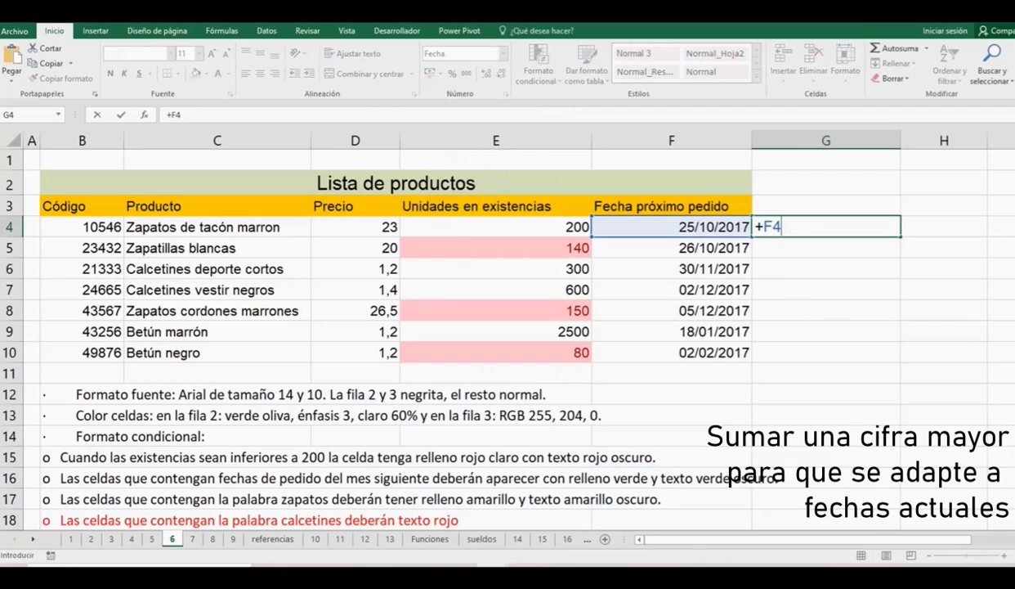
{"action": "type", "text": "+900"}
{"action": "key", "text": "Return"}
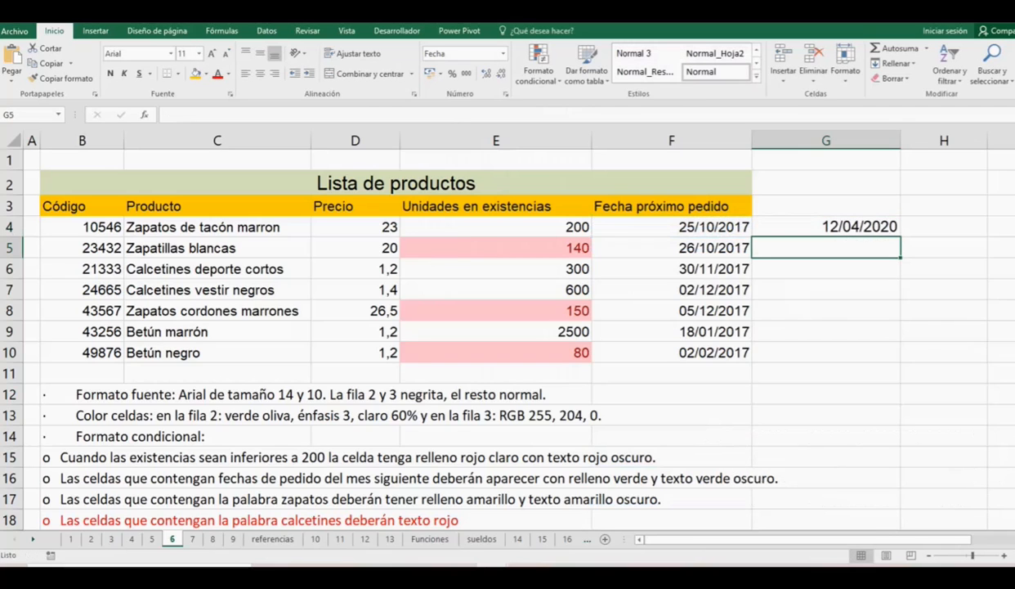
- Fill the date formula from G4 down through G10
{"action": "left_click", "coordinate": [825, 227]}
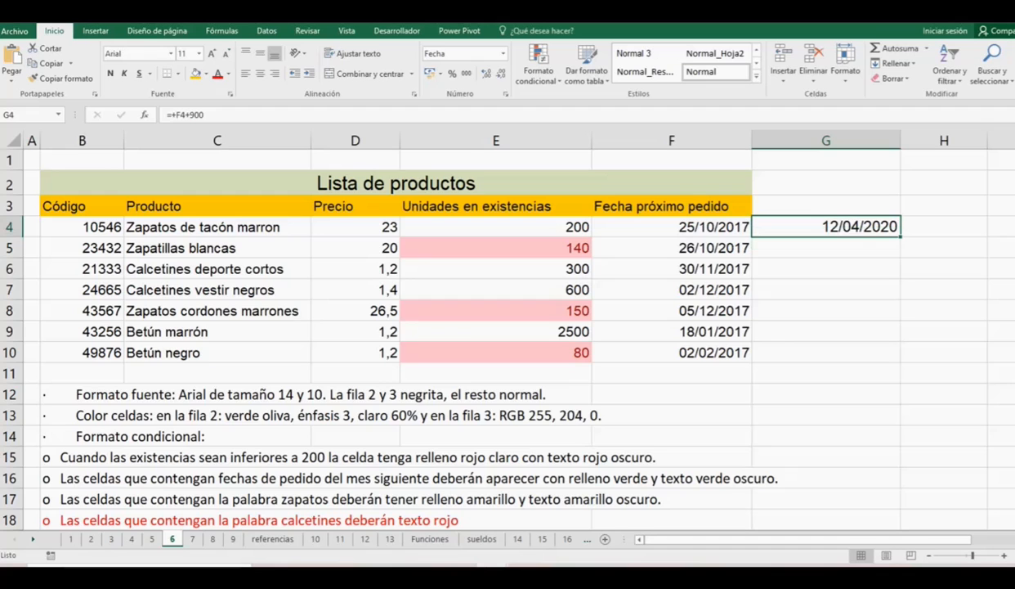
{"action": "left_click_drag", "start_coordinate": [900, 236], "coordinate": [901, 360]}
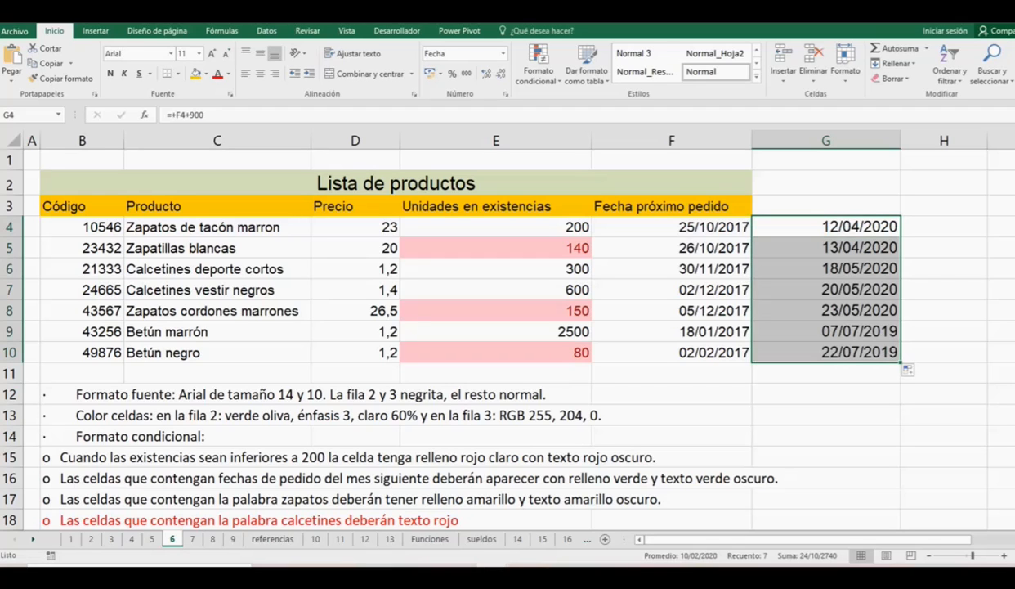
{"action": "left_click", "coordinate": [825, 415]}
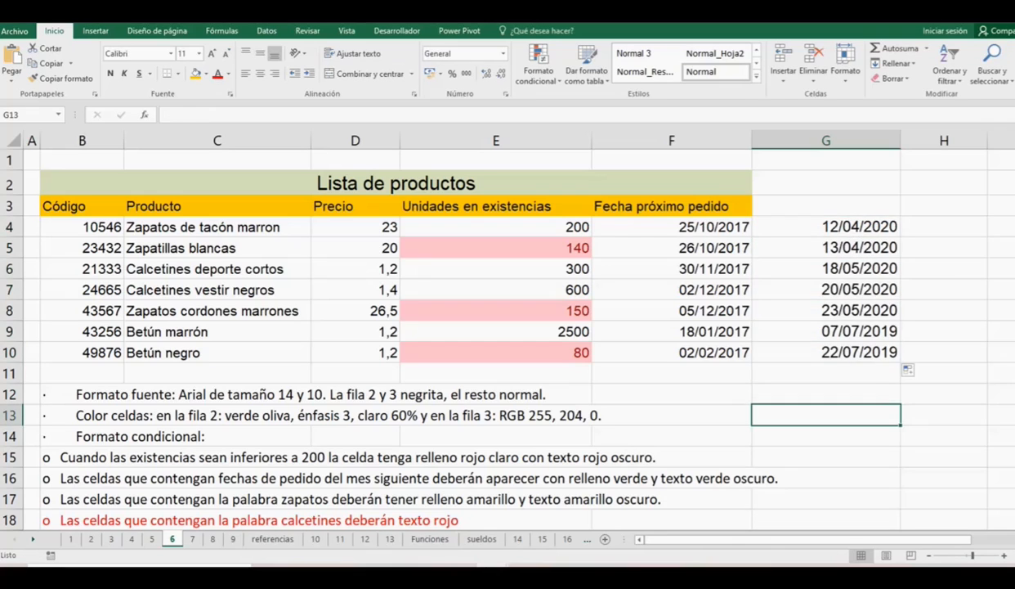
- Copy the calculated dates in G4:G10 and paste them as values over the next-order dates starting at F4
{"action": "left_click_drag", "start_coordinate": [826, 227], "coordinate": [826, 352]}
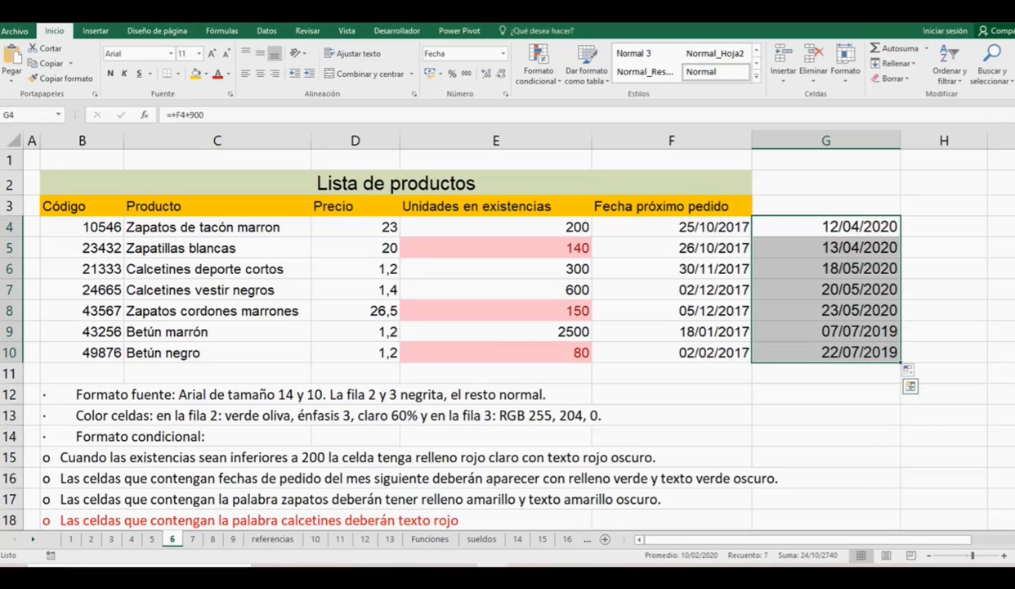
{"action": "right_click", "coordinate": [787, 234]}
{"action": "left_click", "coordinate": [817, 265]}
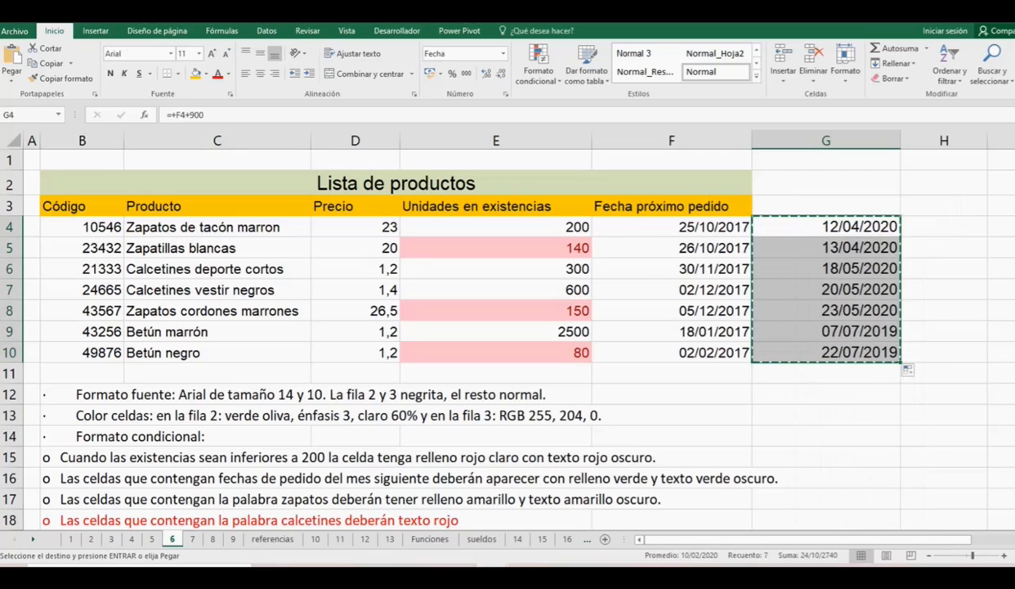
{"action": "left_click", "coordinate": [672, 228]}
{"action": "right_click", "coordinate": [692, 228]}
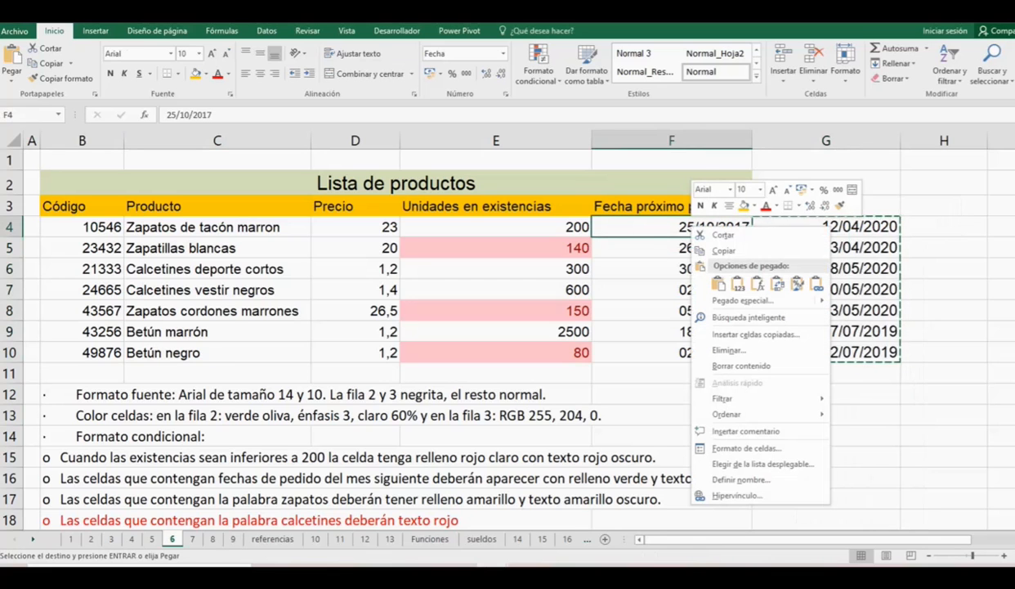
{"action": "left_click", "coordinate": [738, 283]}
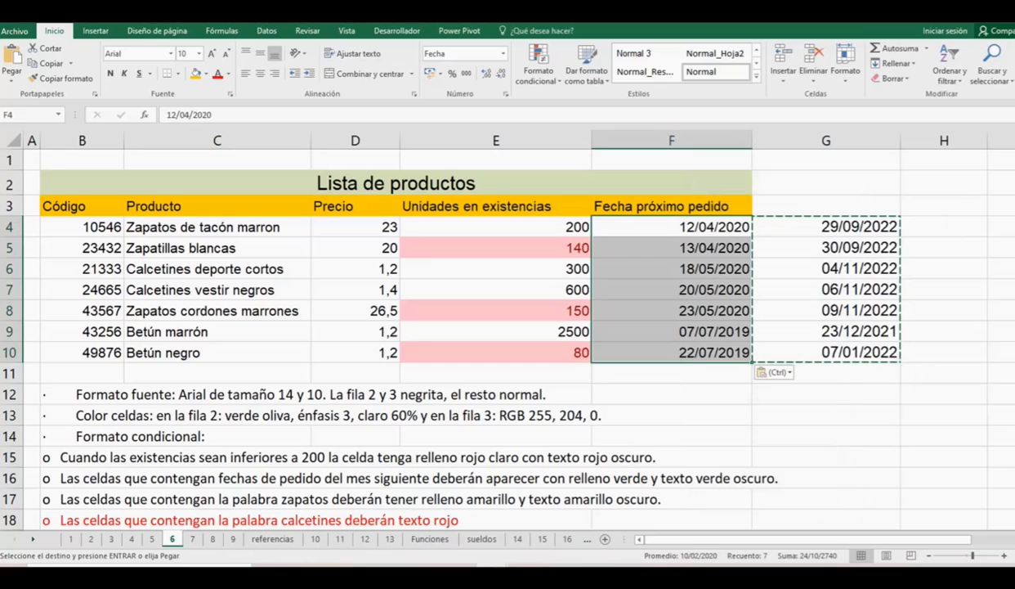
- Clear the helper date formulas from G4:G11
{"action": "left_click", "coordinate": [826, 206]}
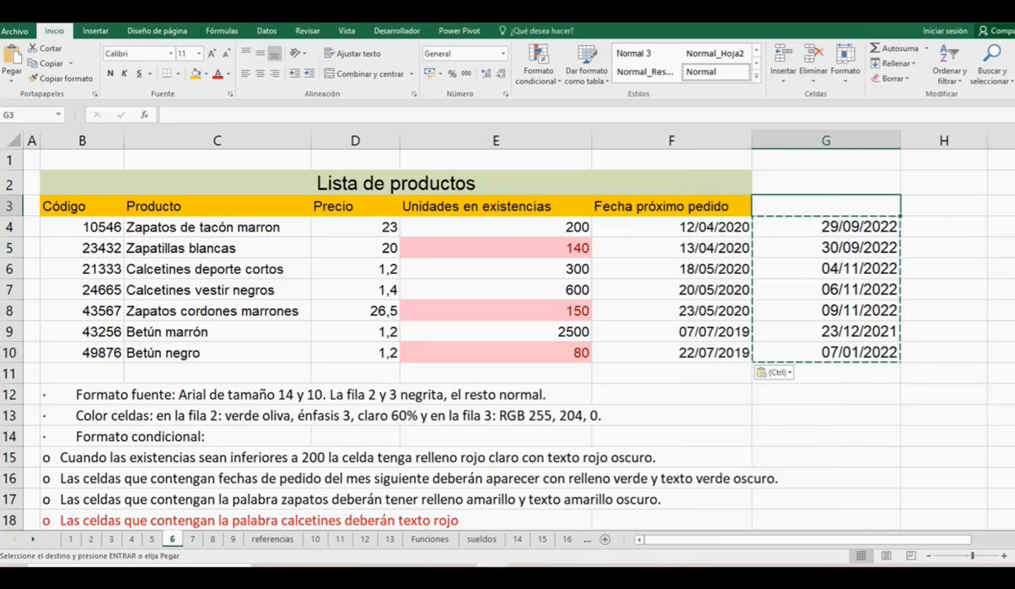
{"action": "left_click_drag", "start_coordinate": [825, 226], "coordinate": [826, 373]}
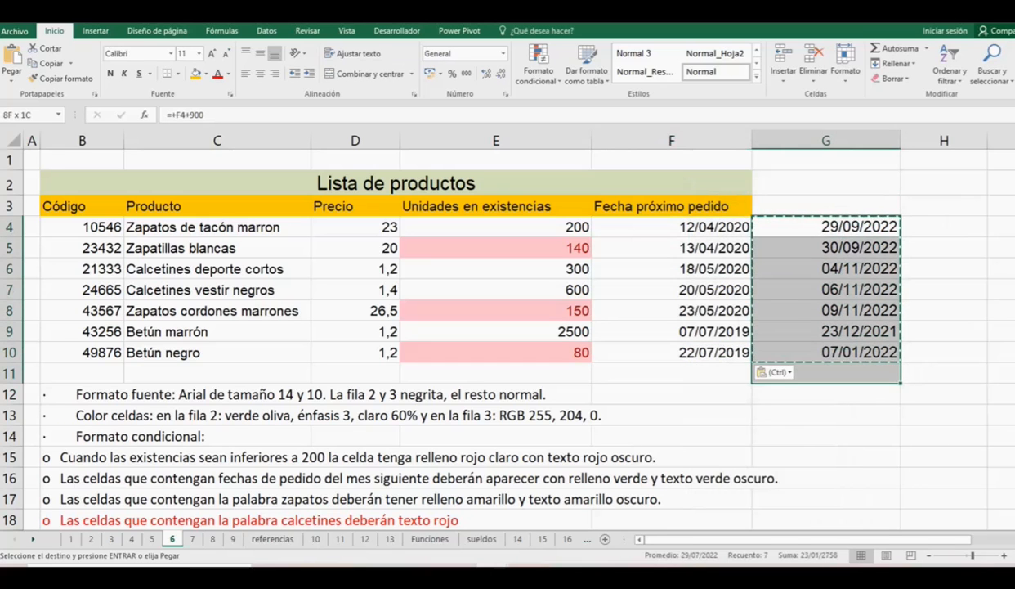
{"action": "key", "text": "Delete"}
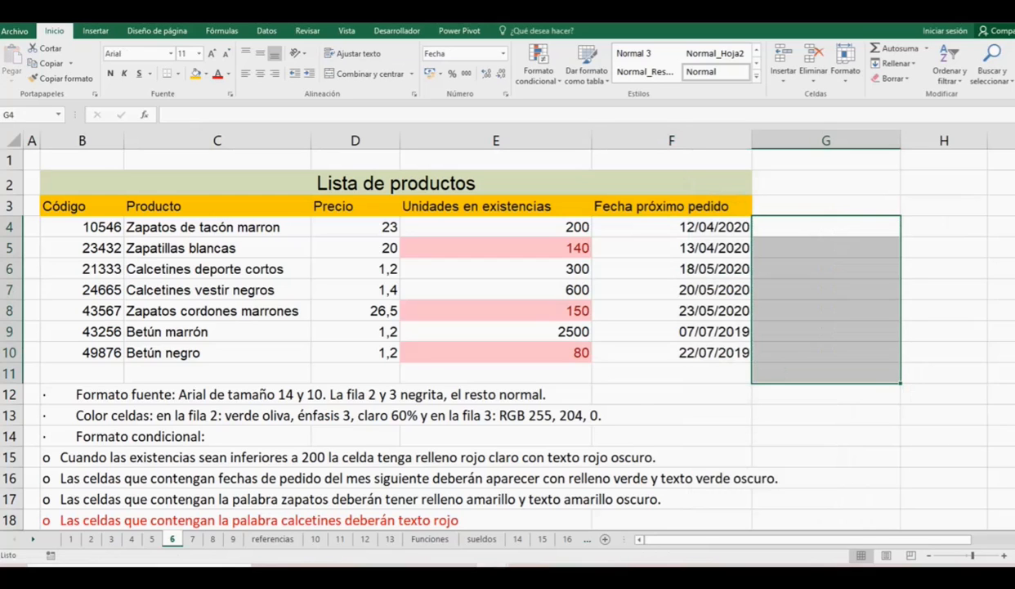
{"action": "left_click", "coordinate": [672, 394]}
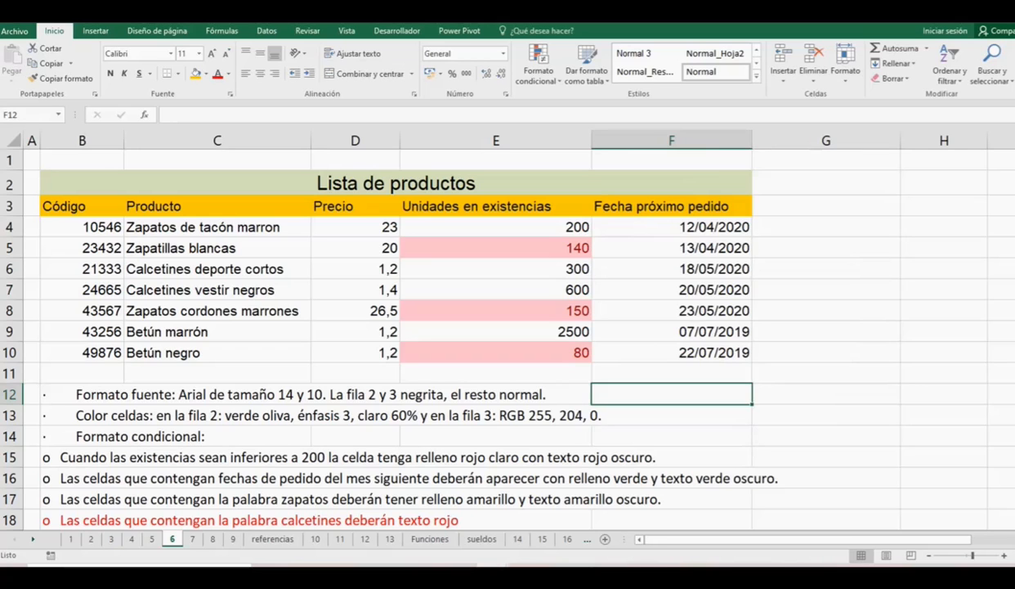
- Add a date highlight rule to F4:F10 for next month (Mes siguiente) with light red fill and dark red text
{"action": "left_click_drag", "start_coordinate": [672, 226], "coordinate": [672, 352]}
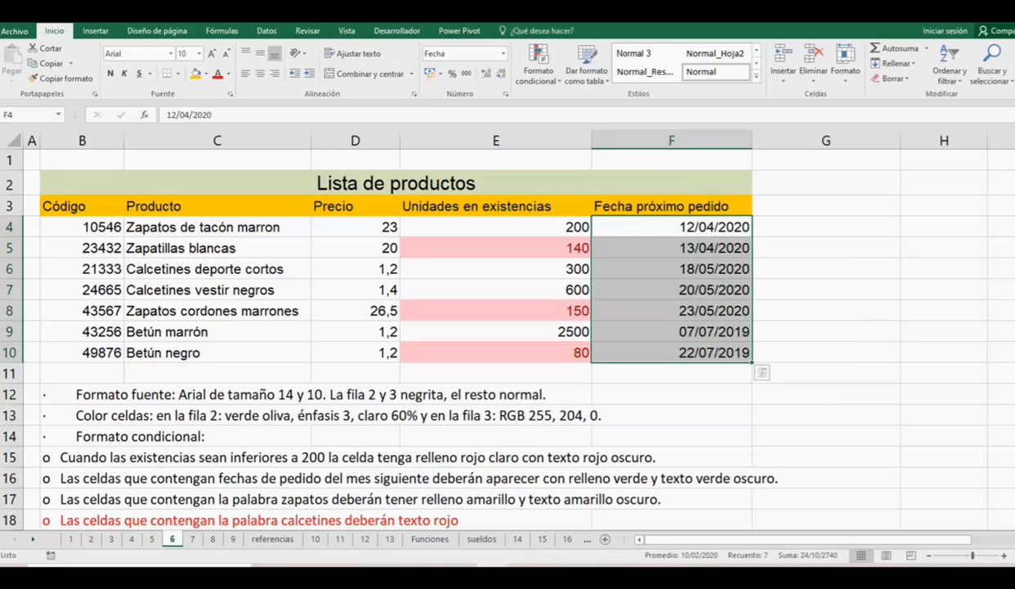
{"action": "left_click", "coordinate": [538, 65]}
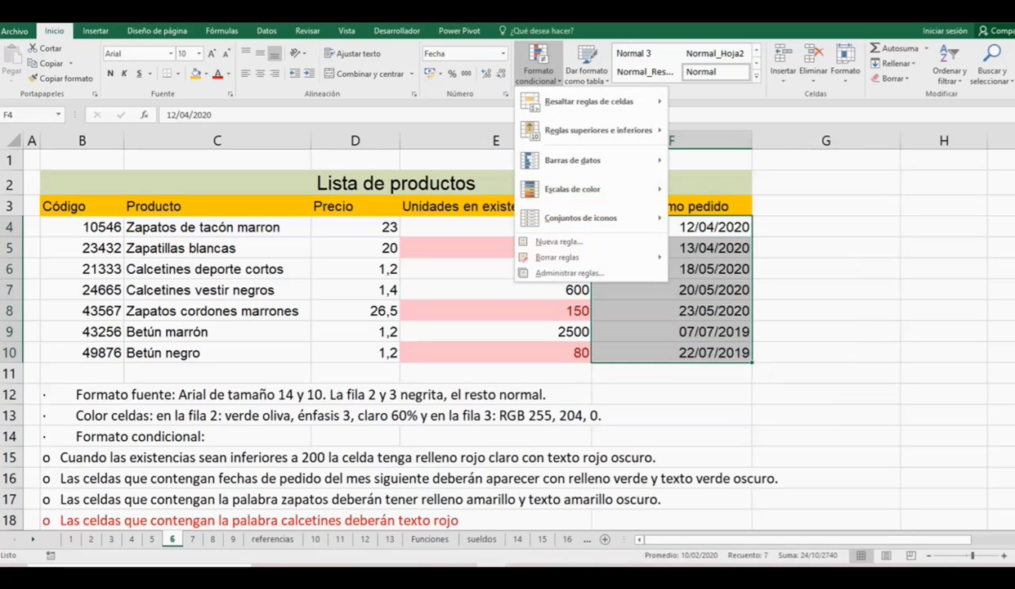
{"action": "mouse_move", "coordinate": [588, 102]}
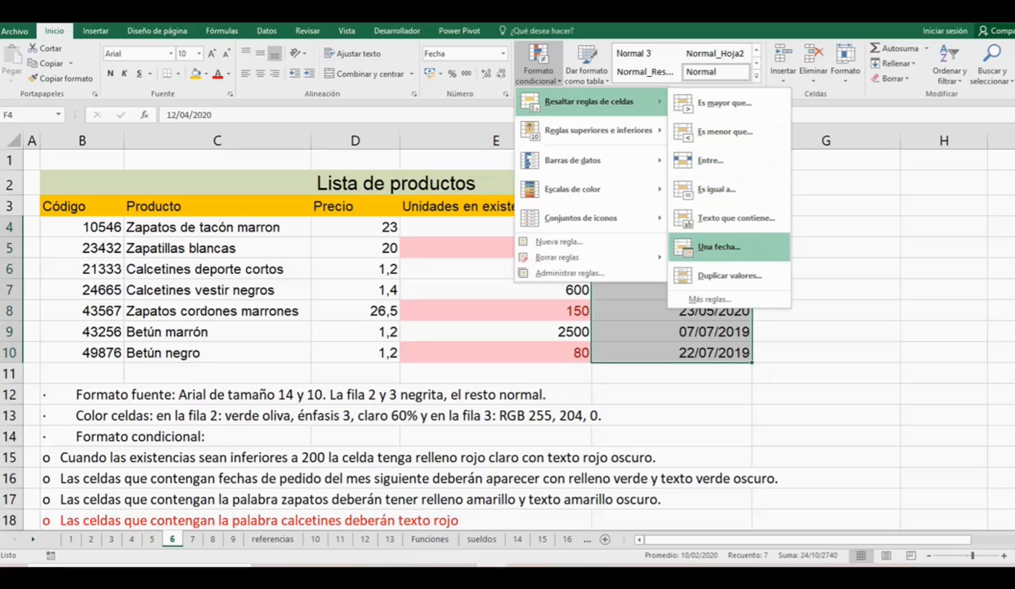
{"action": "left_click", "coordinate": [719, 246]}
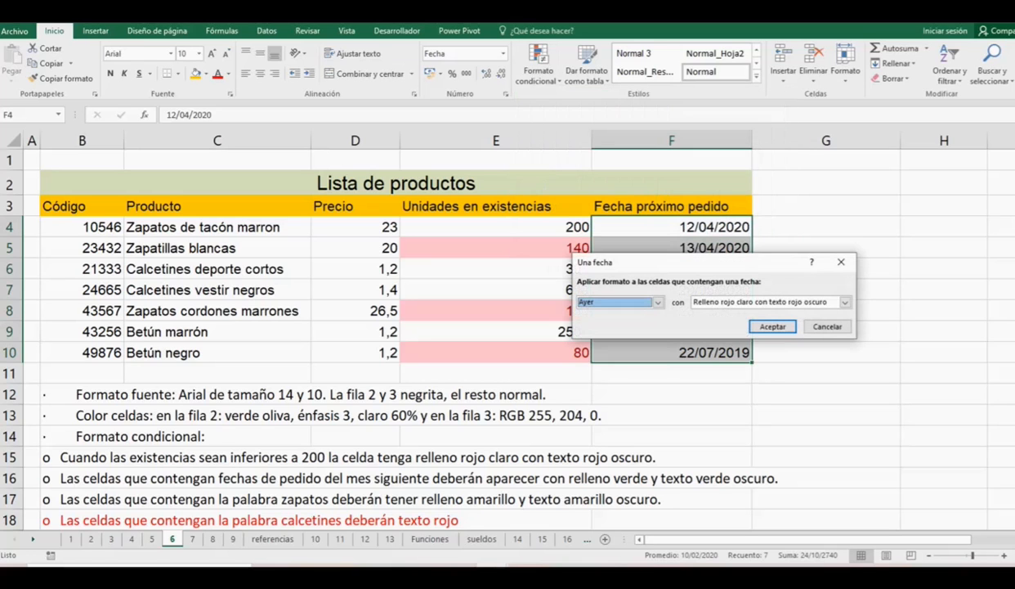
{"action": "left_click", "coordinate": [657, 301]}
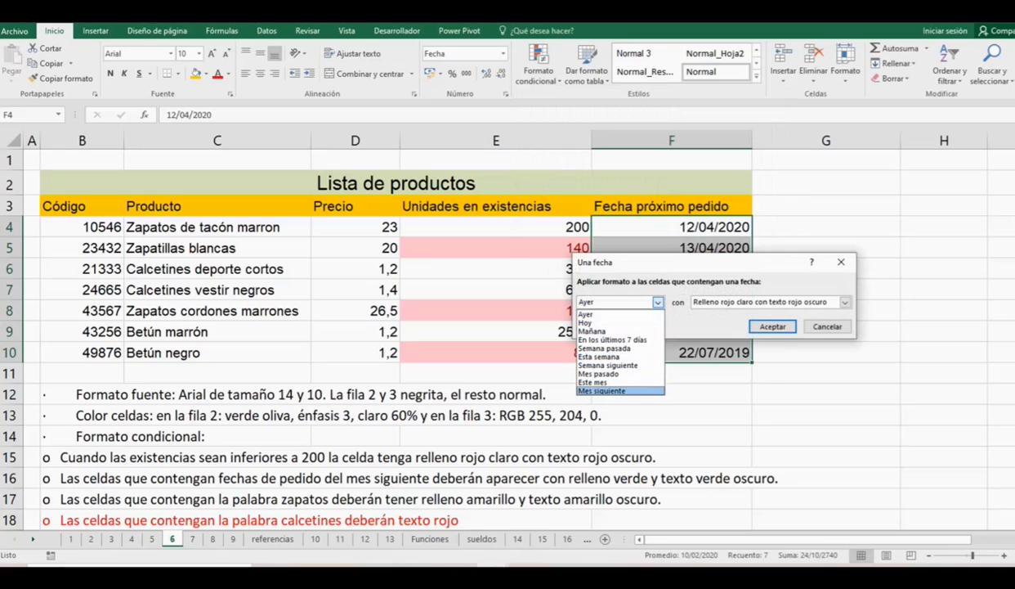
{"action": "key", "text": "Return"}
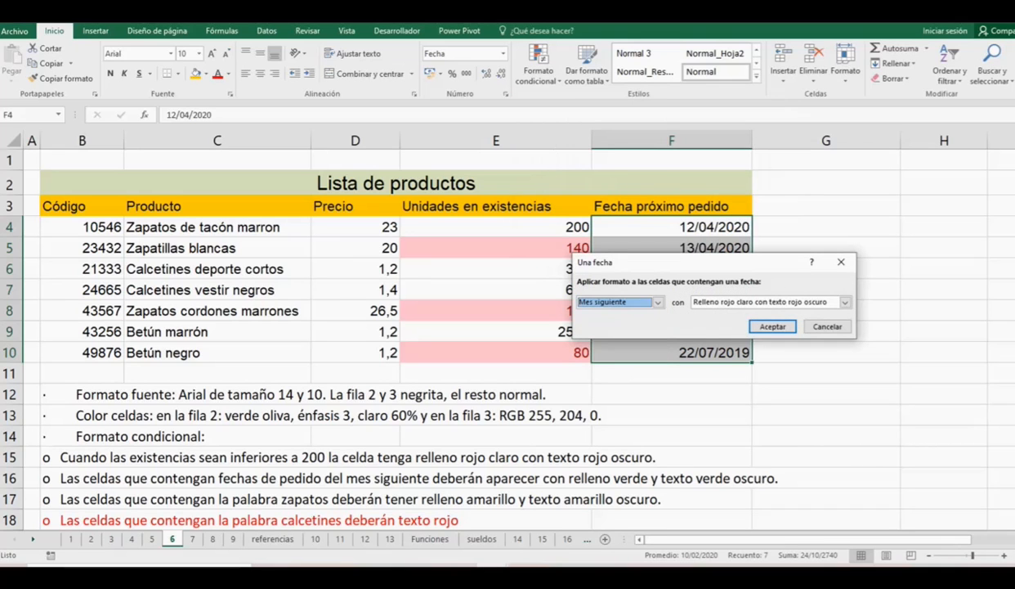
{"action": "key", "text": "Return"}
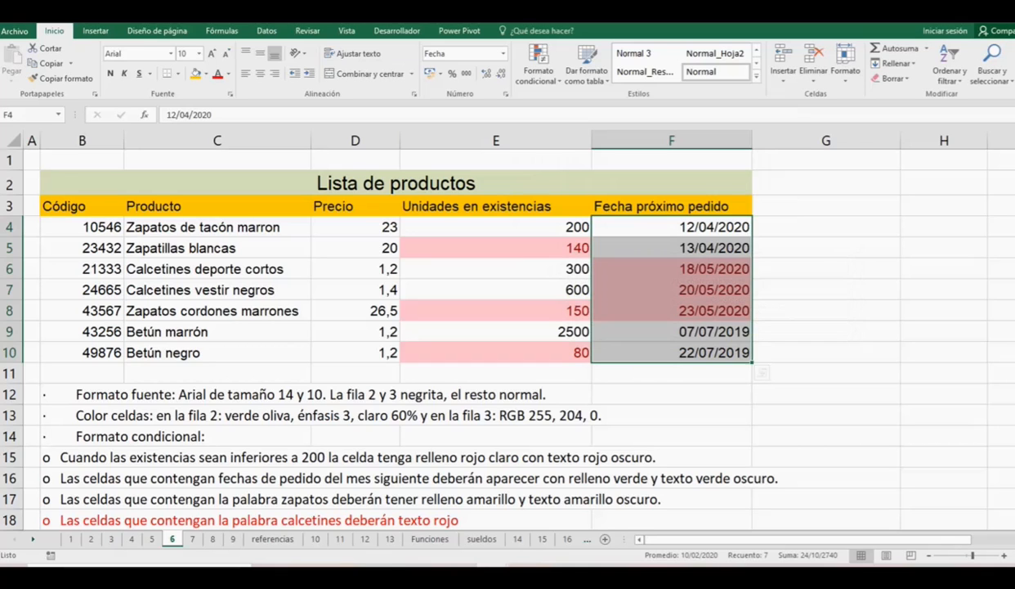
- Edit the Mes siguiente rule for F4:F10 and set its font colour to dark olive green
{"action": "left_click", "coordinate": [537, 65]}
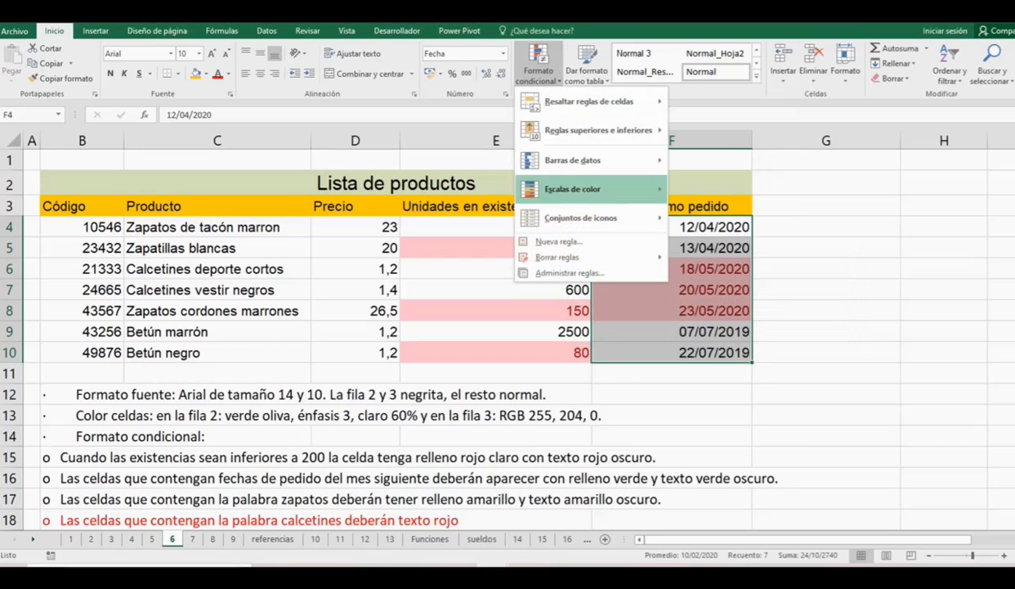
{"action": "left_click", "coordinate": [569, 272]}
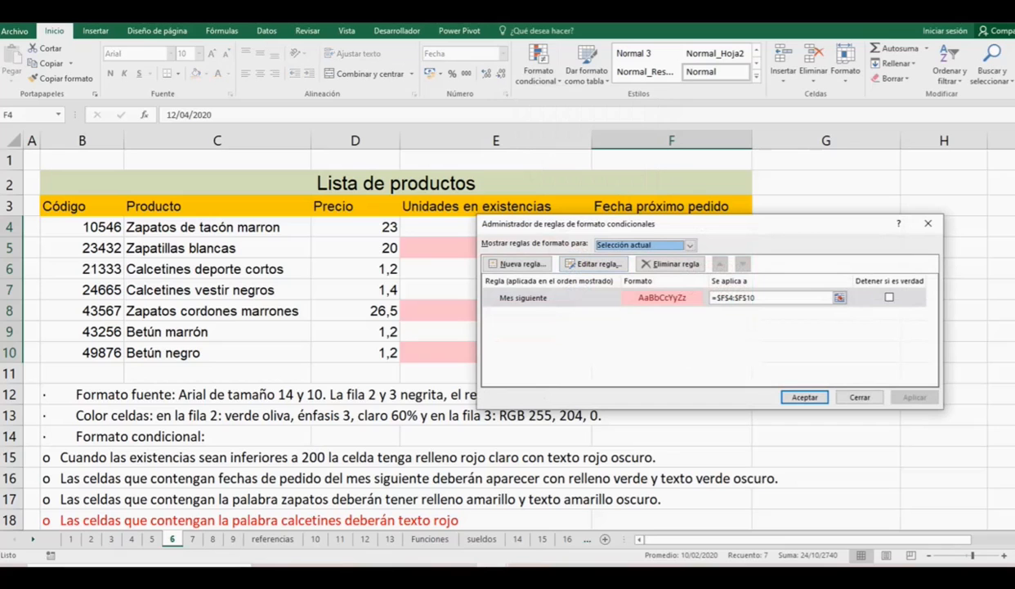
{"action": "left_click", "coordinate": [539, 297]}
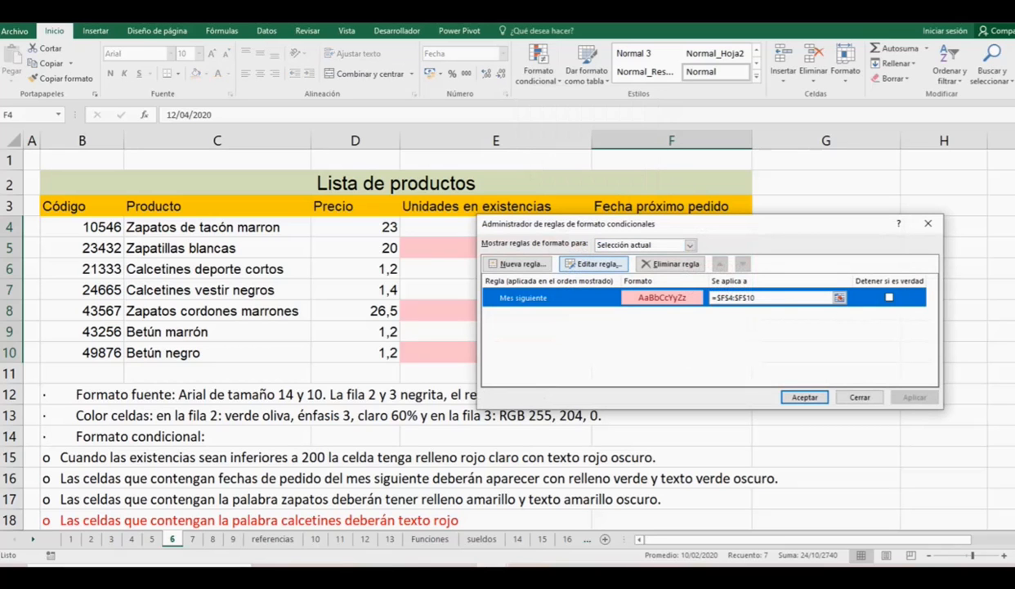
{"action": "left_click", "coordinate": [592, 263]}
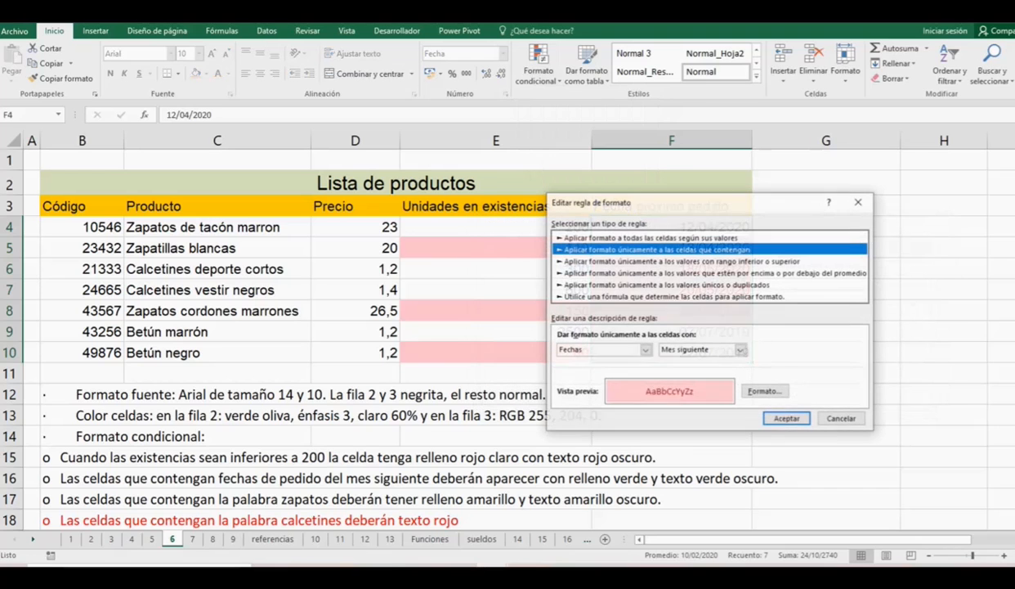
{"action": "left_click", "coordinate": [766, 391]}
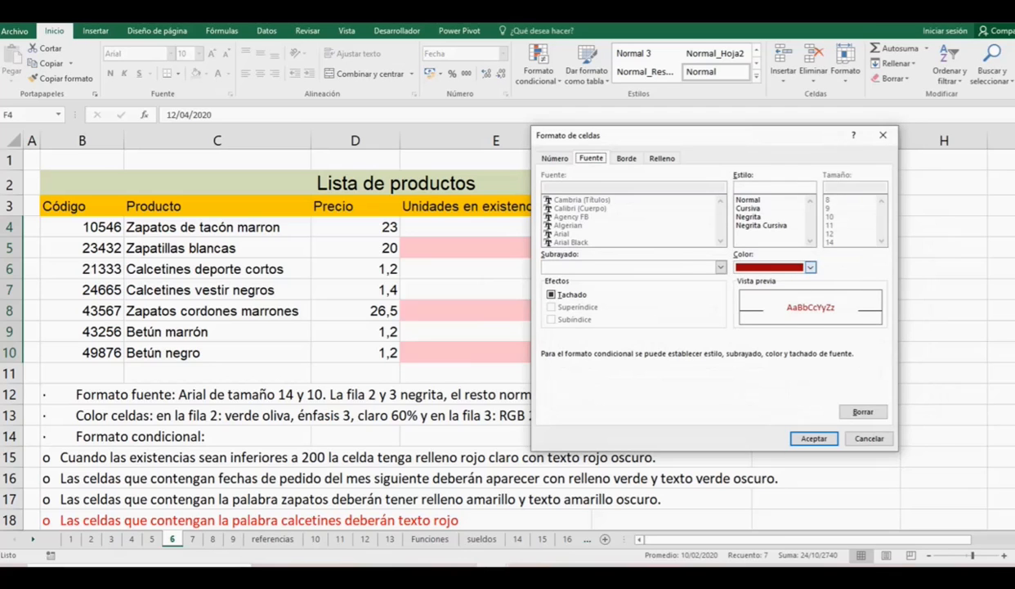
{"action": "left_click", "coordinate": [810, 267]}
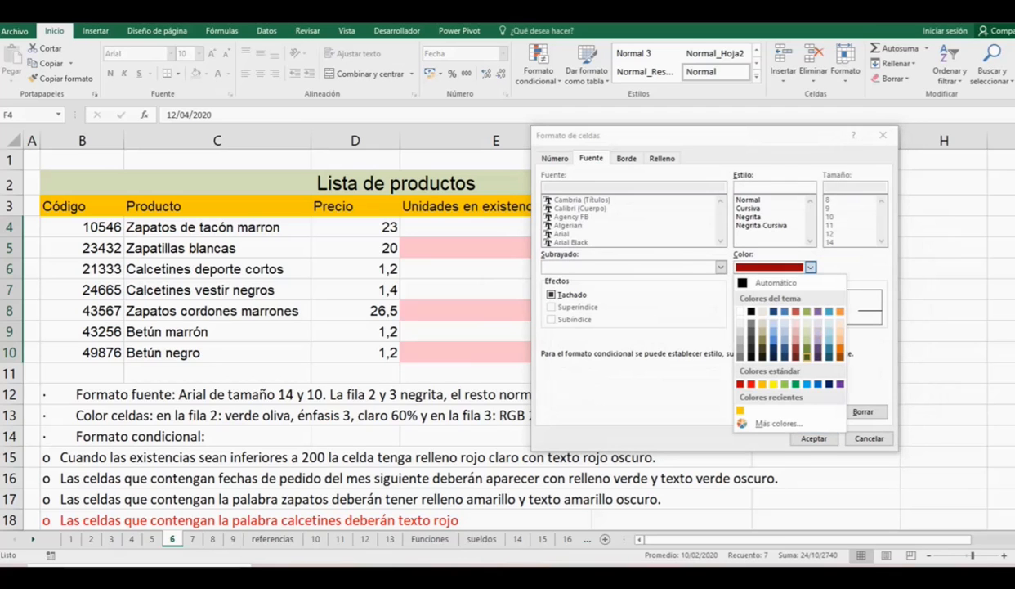
{"action": "left_click", "coordinate": [806, 355]}
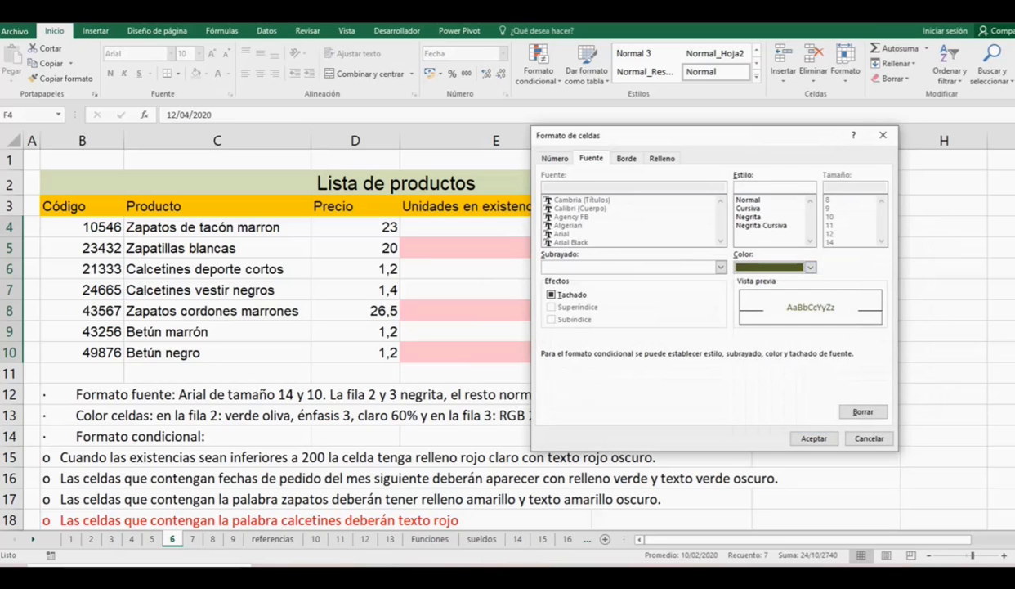
- Set the Mes siguiente rule's fill to light olive green
{"action": "left_click", "coordinate": [627, 158]}
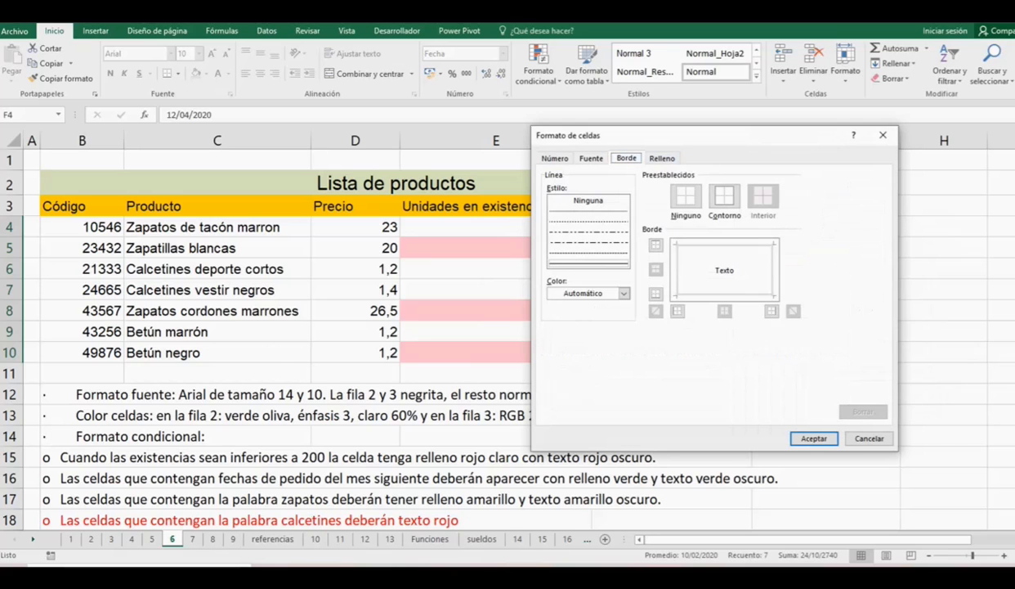
{"action": "left_click", "coordinate": [662, 158]}
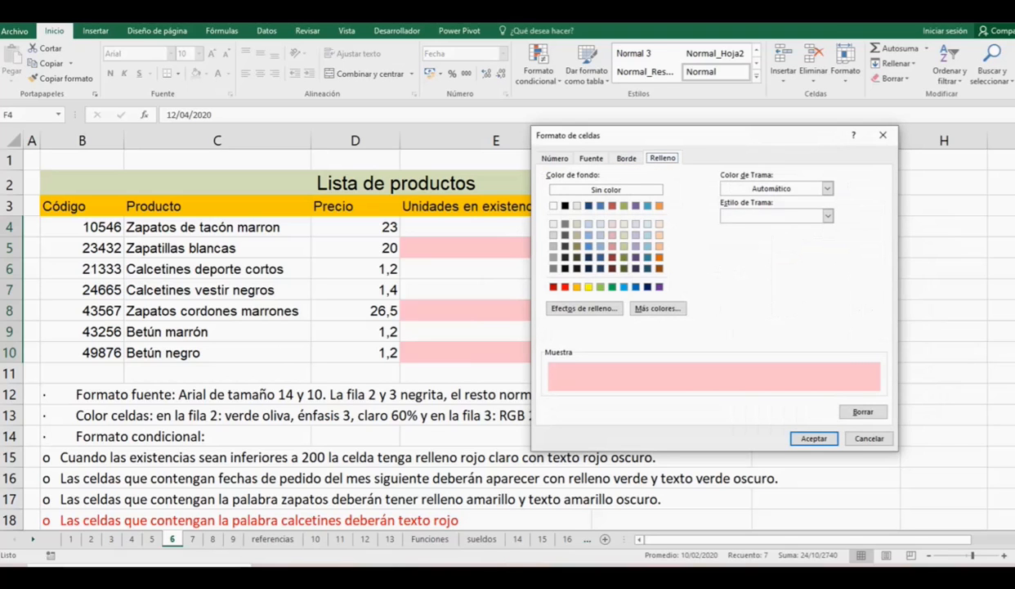
{"action": "left_click", "coordinate": [591, 157]}
{"action": "left_click", "coordinate": [810, 267]}
{"action": "left_click", "coordinate": [810, 267]}
{"action": "left_click", "coordinate": [662, 157]}
{"action": "left_click", "coordinate": [625, 234]}
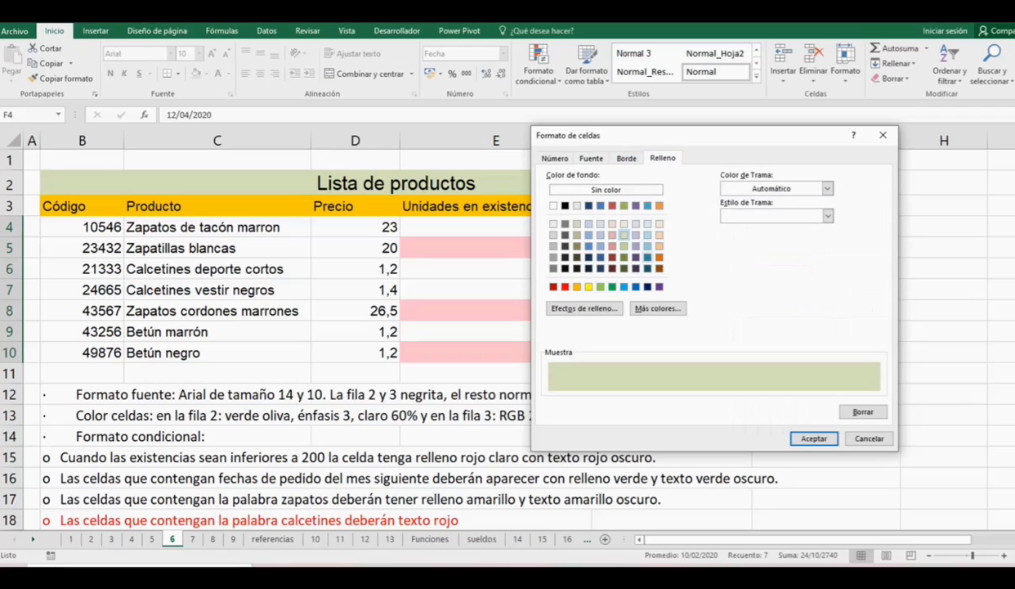
- Add a dotted border on all four sides to the rule's format and apply the edited rule
{"action": "left_click", "coordinate": [626, 158]}
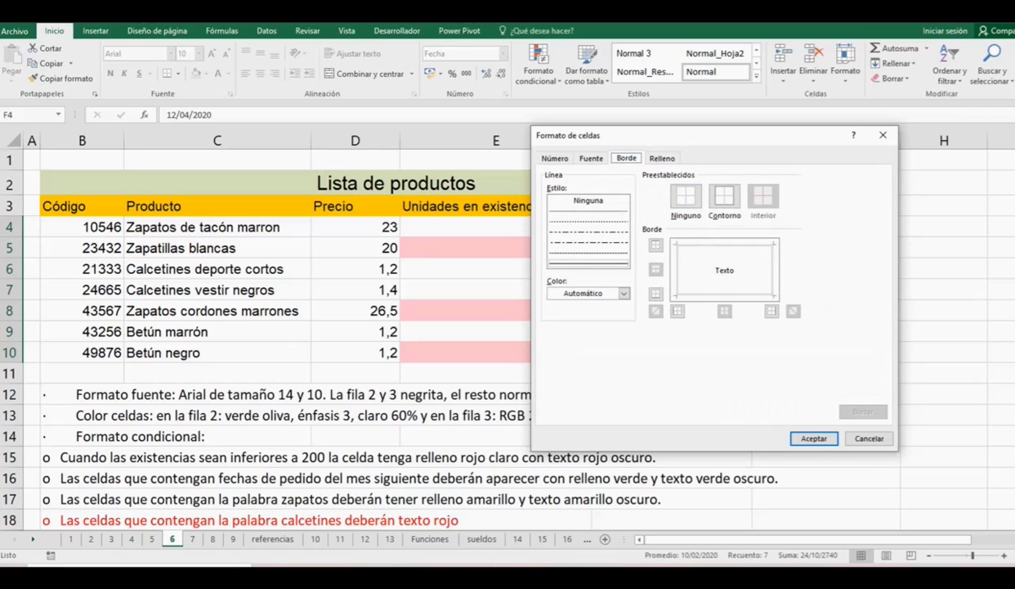
{"action": "left_click", "coordinate": [589, 222]}
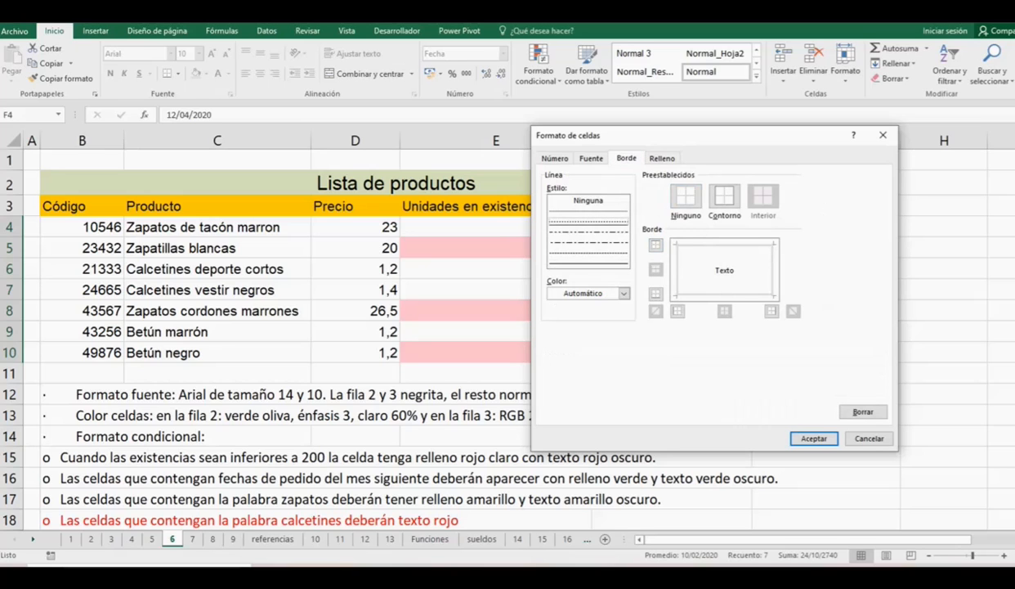
{"action": "left_click", "coordinate": [655, 246]}
{"action": "left_click", "coordinate": [678, 312]}
{"action": "left_click", "coordinate": [656, 294]}
{"action": "left_click", "coordinate": [771, 311]}
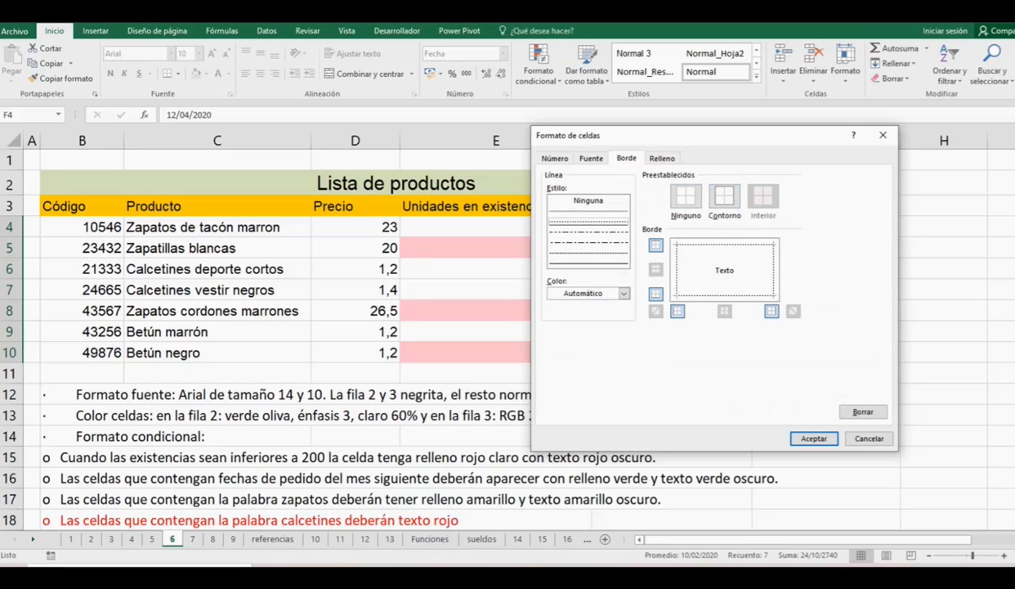
{"action": "key", "text": "Return"}
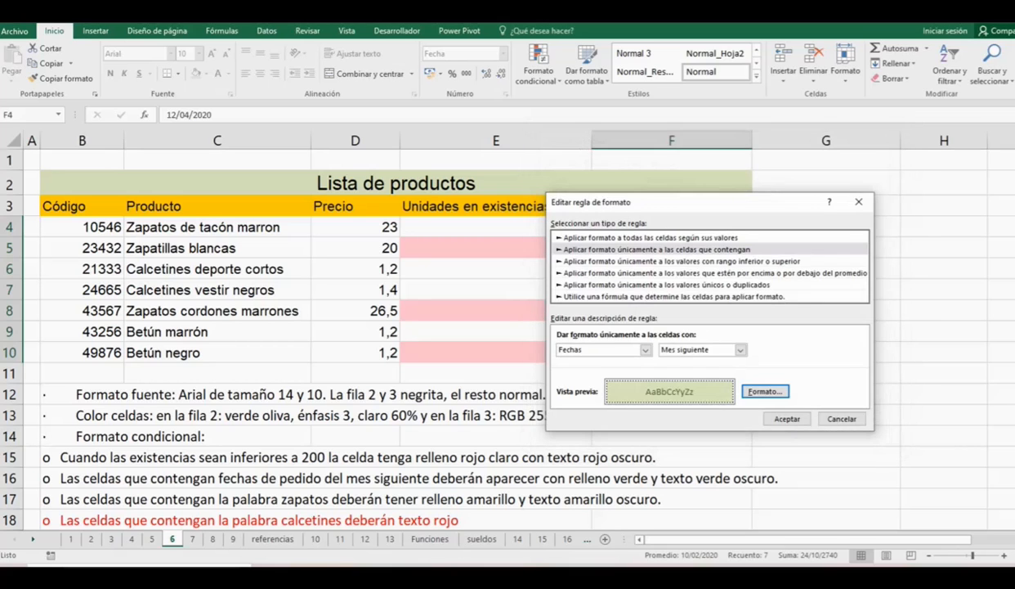
{"action": "left_click", "coordinate": [787, 419]}
{"action": "left_click", "coordinate": [805, 397]}
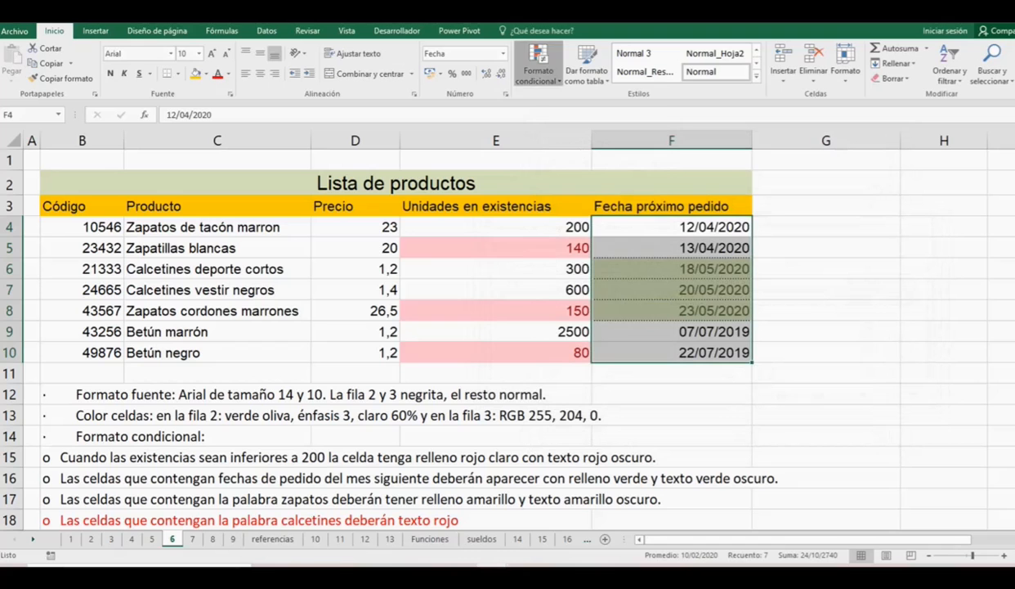
- Review the Mes siguiente rule for F4:F10 in the conditional formatting rules manager, then close it without changes
{"action": "left_click", "coordinate": [538, 65]}
{"action": "left_click", "coordinate": [569, 272]}
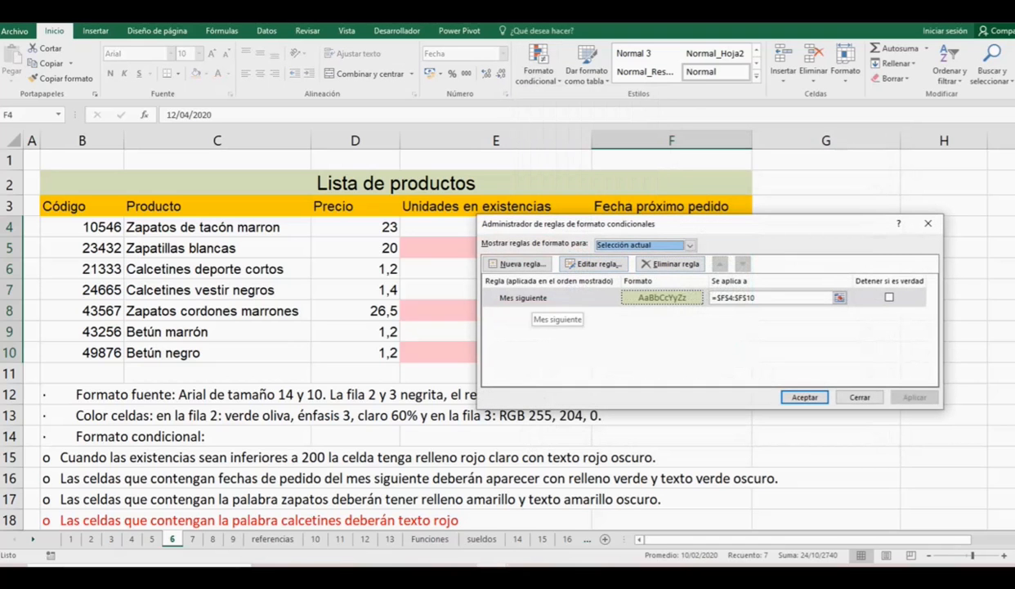
{"action": "left_click", "coordinate": [532, 298]}
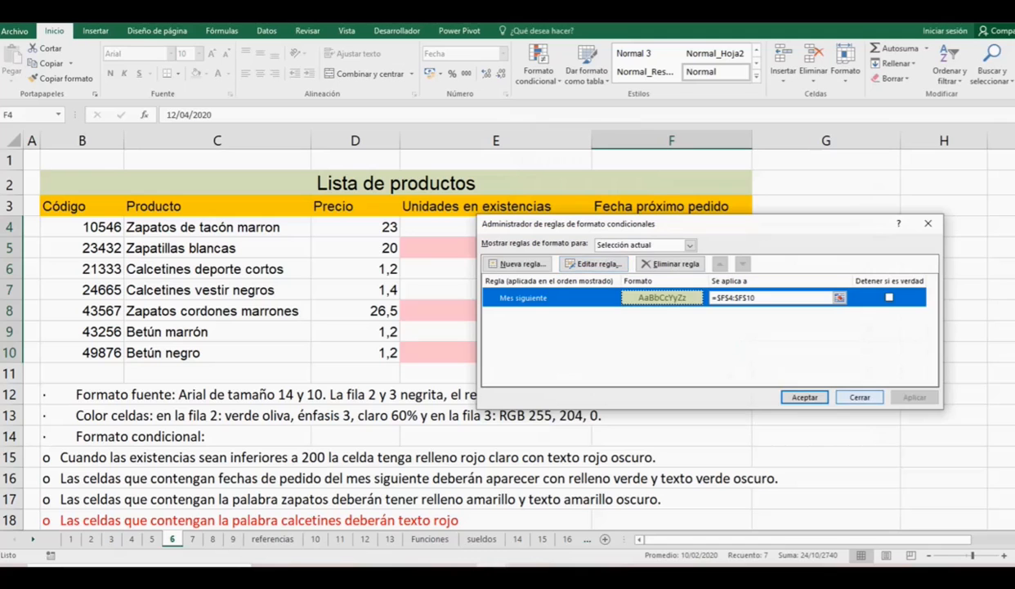
{"action": "left_click", "coordinate": [859, 396]}
{"action": "left_click", "coordinate": [826, 394]}
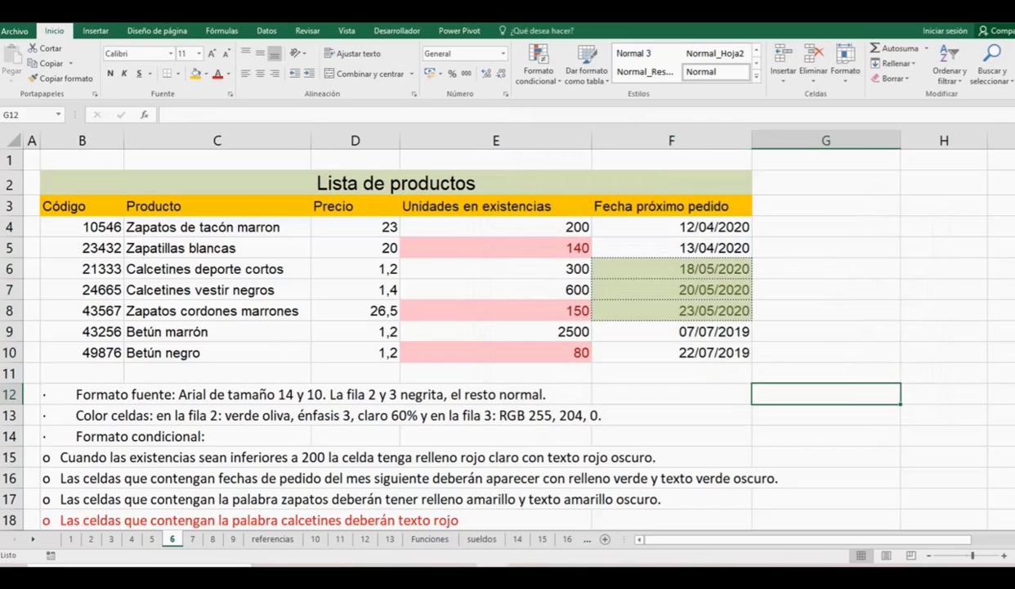
- Add a text-contains conditional formatting rule to C4:C10 for "Zapatos" with yellow fill and dark yellow text
{"action": "left_click_drag", "start_coordinate": [217, 227], "coordinate": [217, 352]}
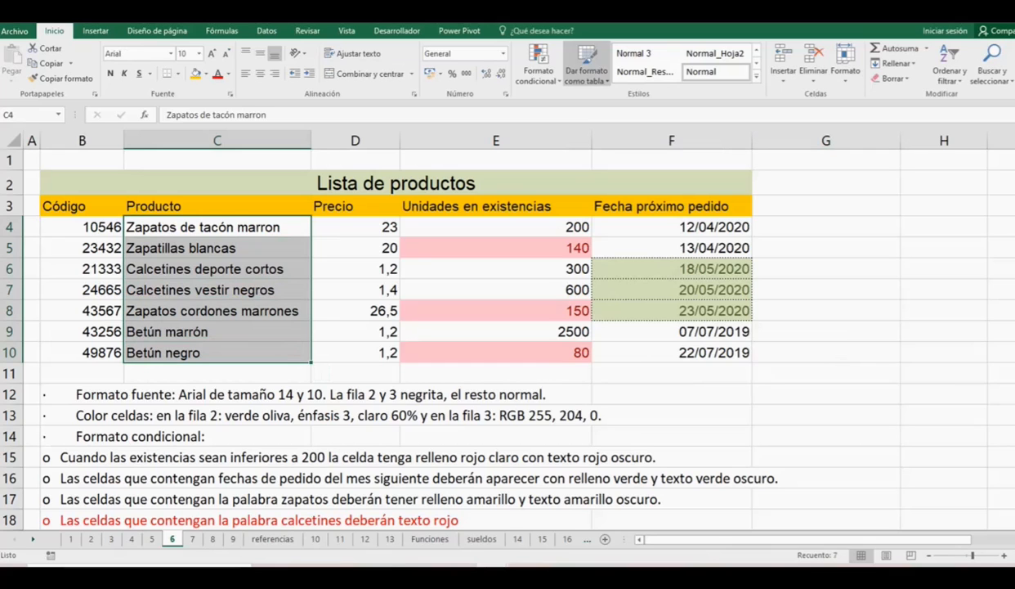
{"action": "left_click", "coordinate": [538, 69]}
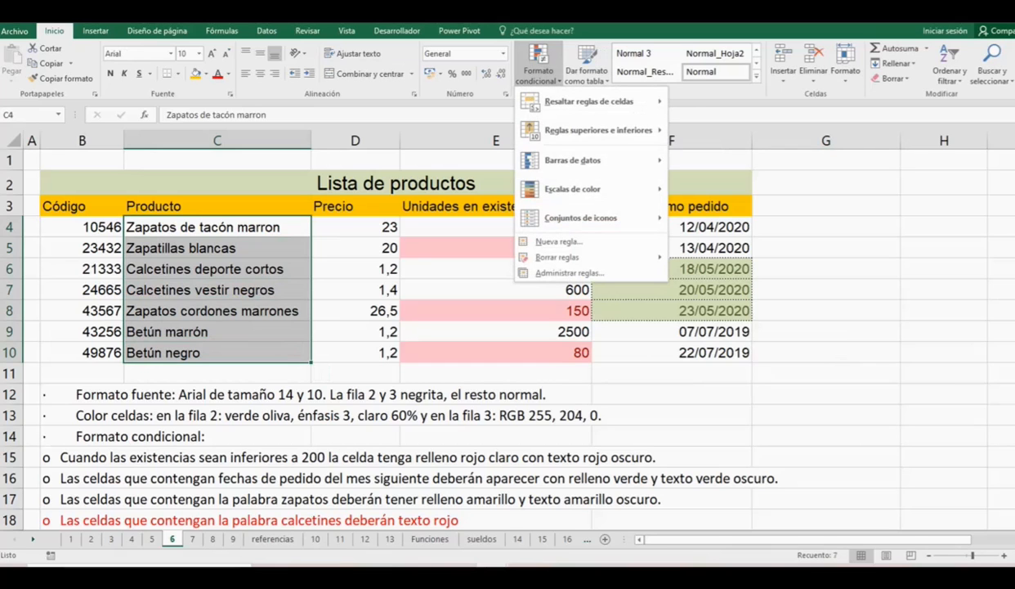
{"action": "mouse_move", "coordinate": [588, 101]}
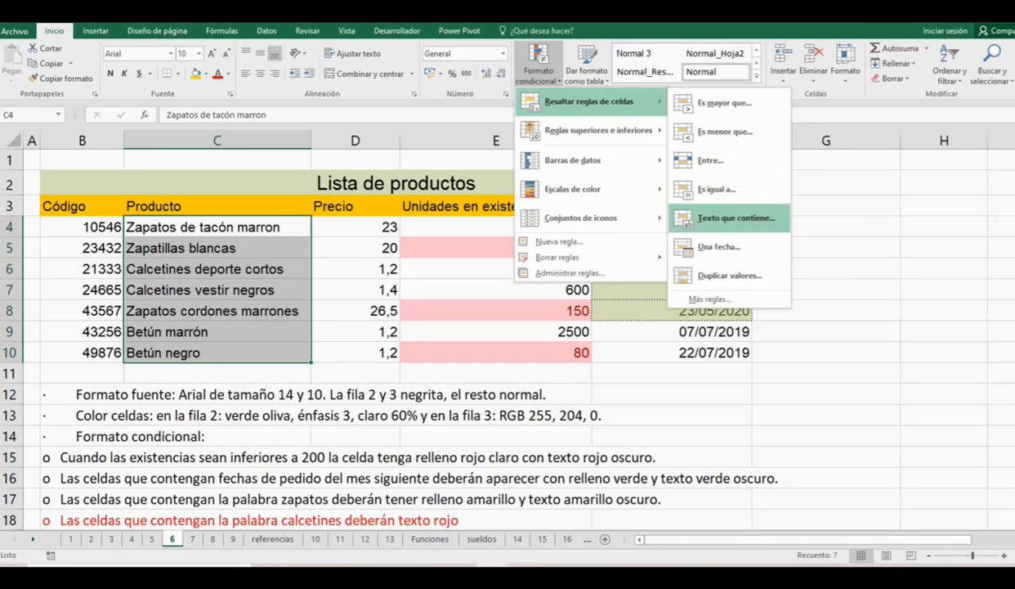
{"action": "left_click", "coordinate": [736, 217]}
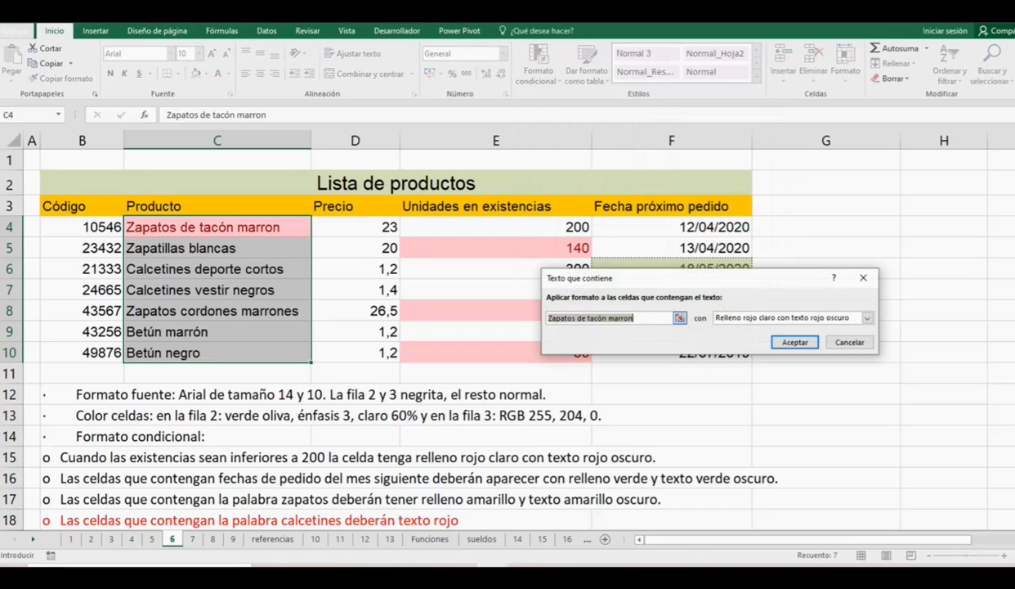
{"action": "left_click_drag", "start_coordinate": [632, 318], "coordinate": [577, 317]}
{"action": "key", "text": "BackSpace"}
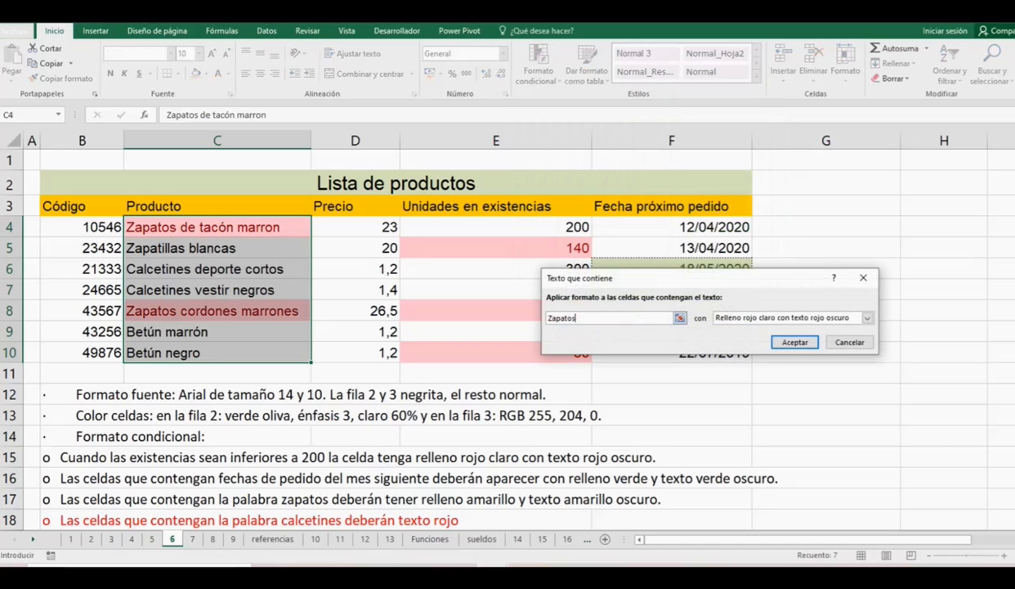
{"action": "left_click", "coordinate": [867, 318]}
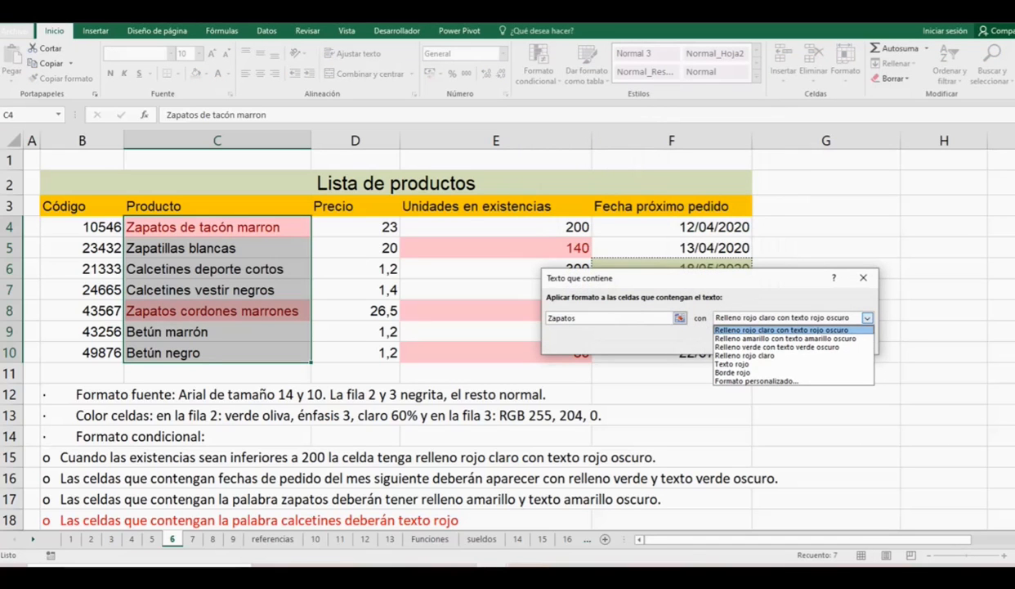
{"action": "left_click", "coordinate": [785, 337]}
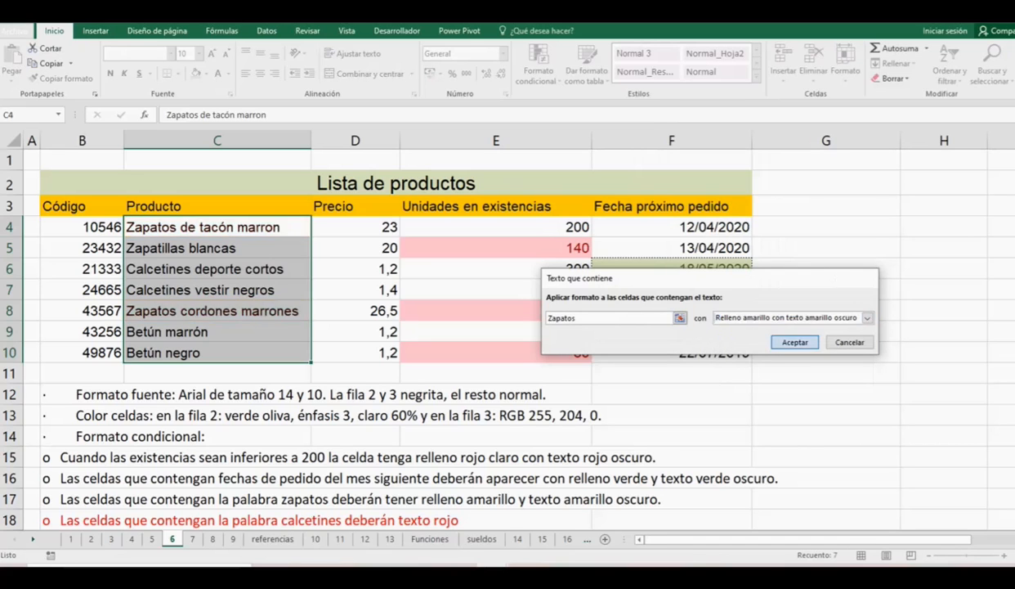
{"action": "key", "text": "Return"}
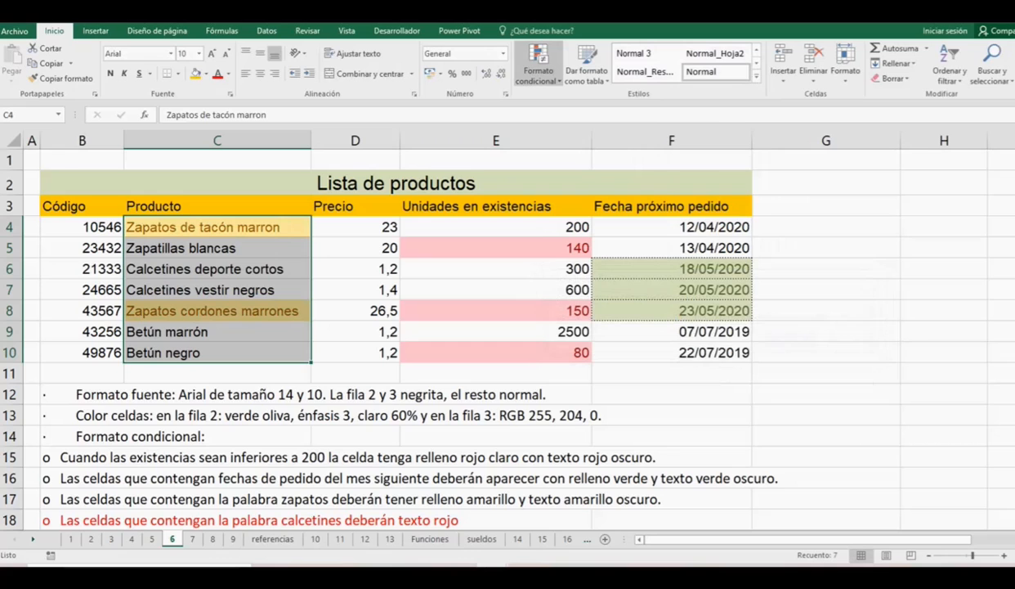
- Add a text-contains conditional formatting rule to C4:C10 for "Calcetines" with red text (Texto rojo)
{"action": "left_click", "coordinate": [538, 65]}
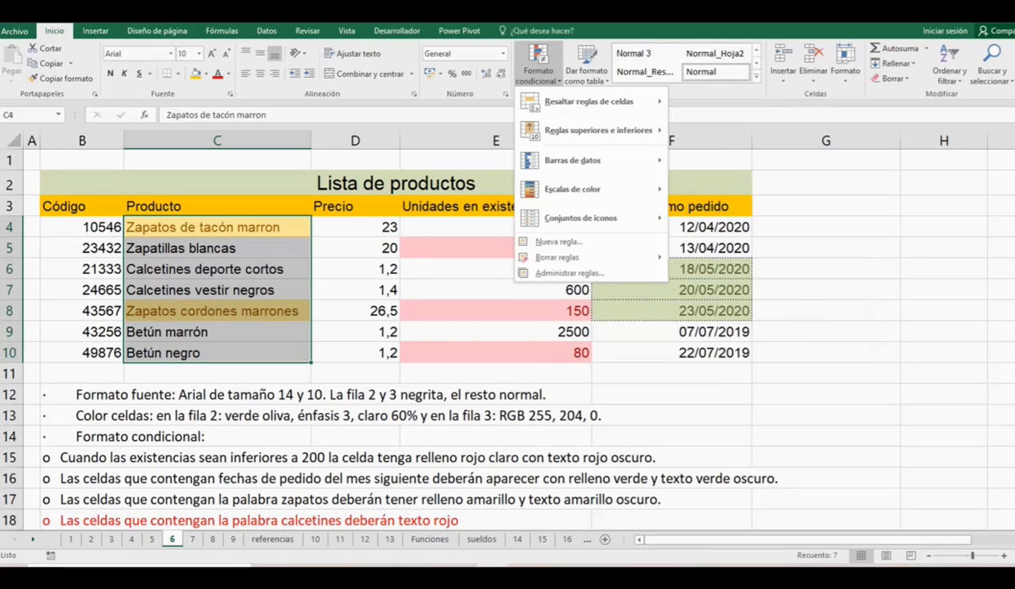
{"action": "mouse_move", "coordinate": [589, 102]}
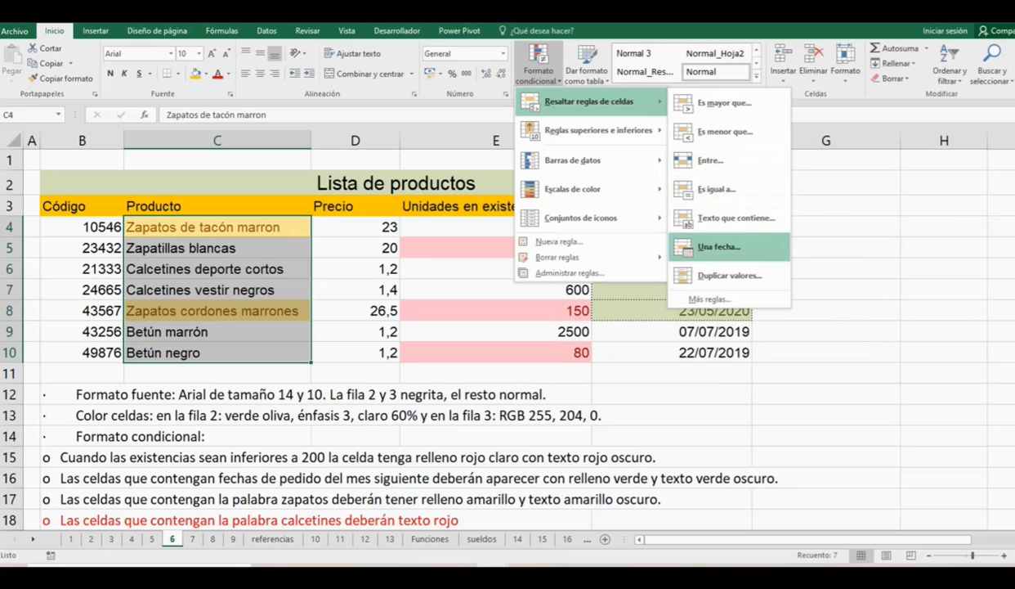
{"action": "left_click", "coordinate": [735, 218]}
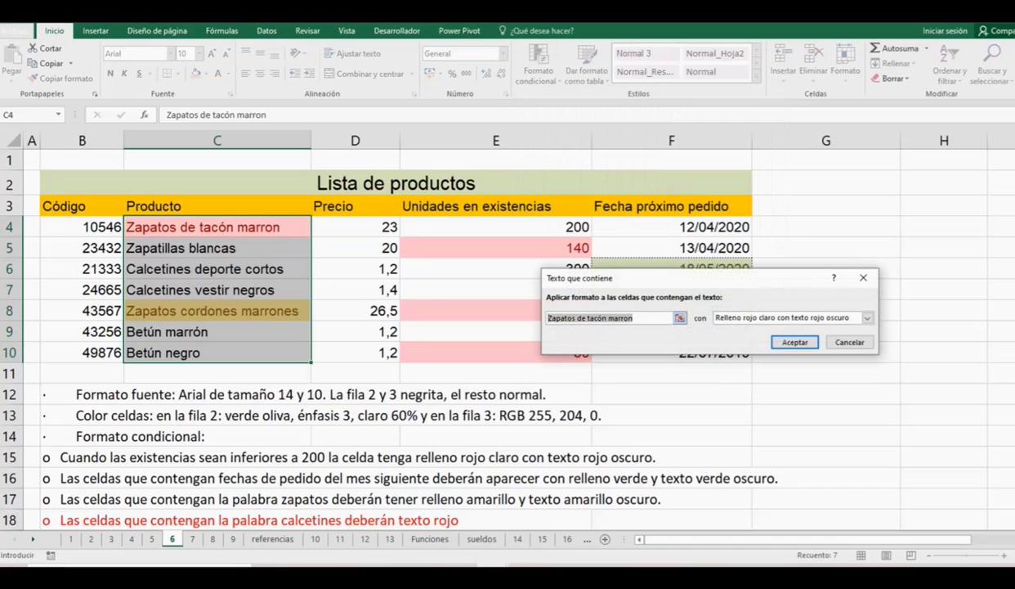
{"action": "type", "text": "Calc"}
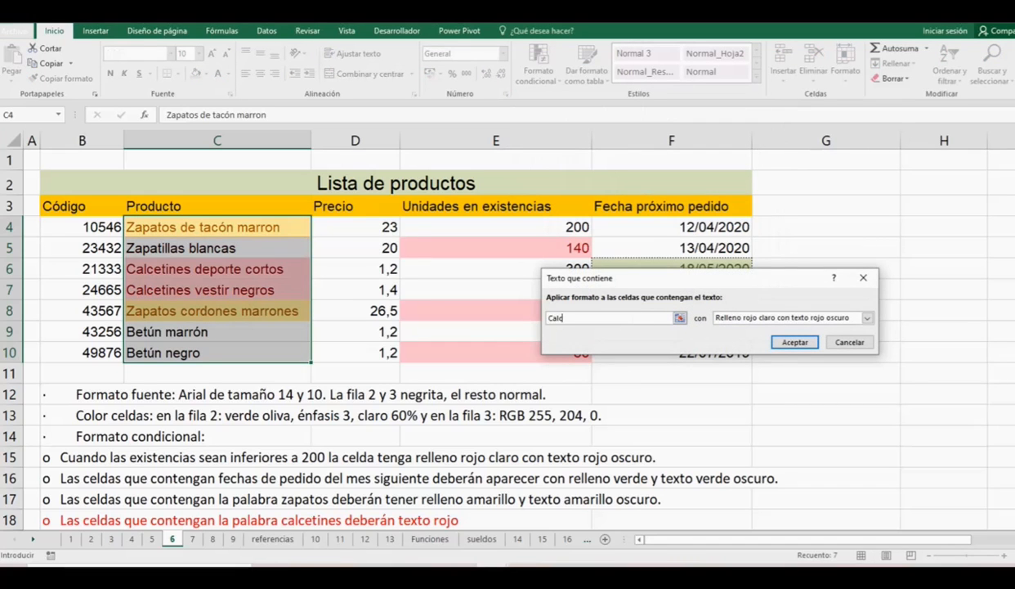
{"action": "type", "text": "etines"}
{"action": "left_click", "coordinate": [868, 317]}
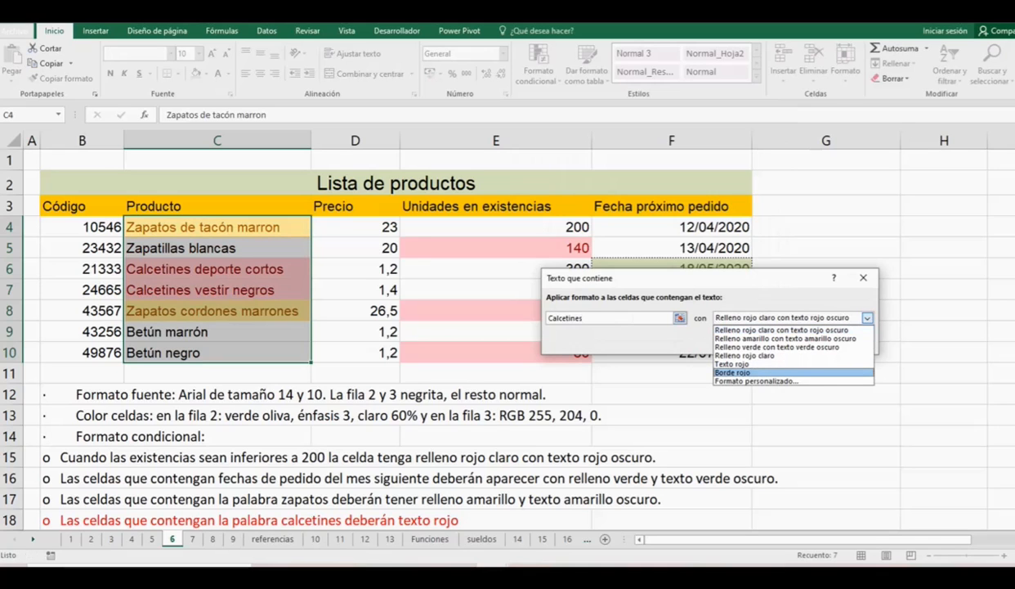
{"action": "left_click", "coordinate": [733, 364]}
{"action": "left_click", "coordinate": [775, 336]}
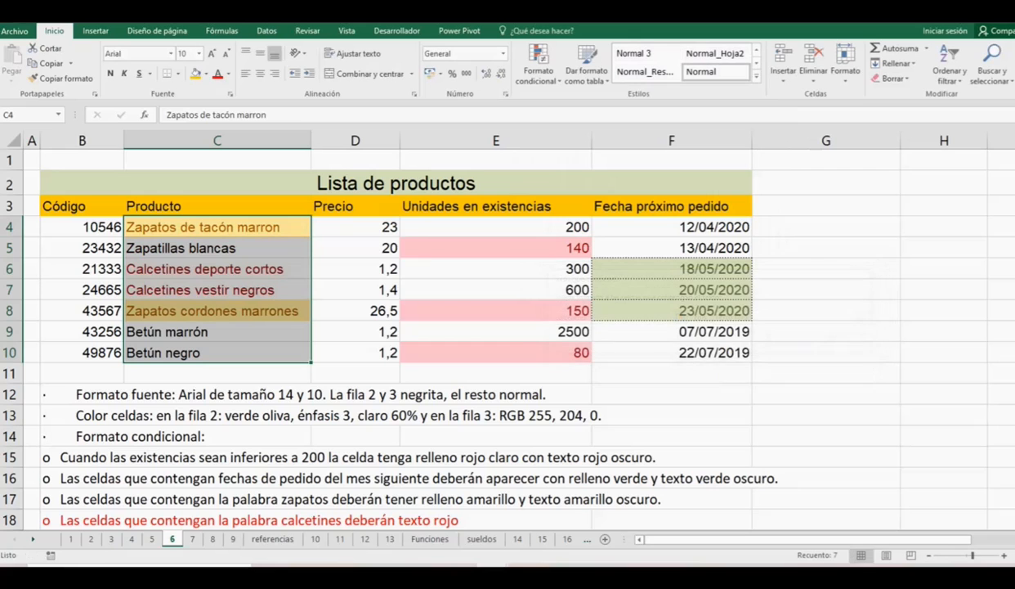
{"action": "left_click", "coordinate": [825, 331]}
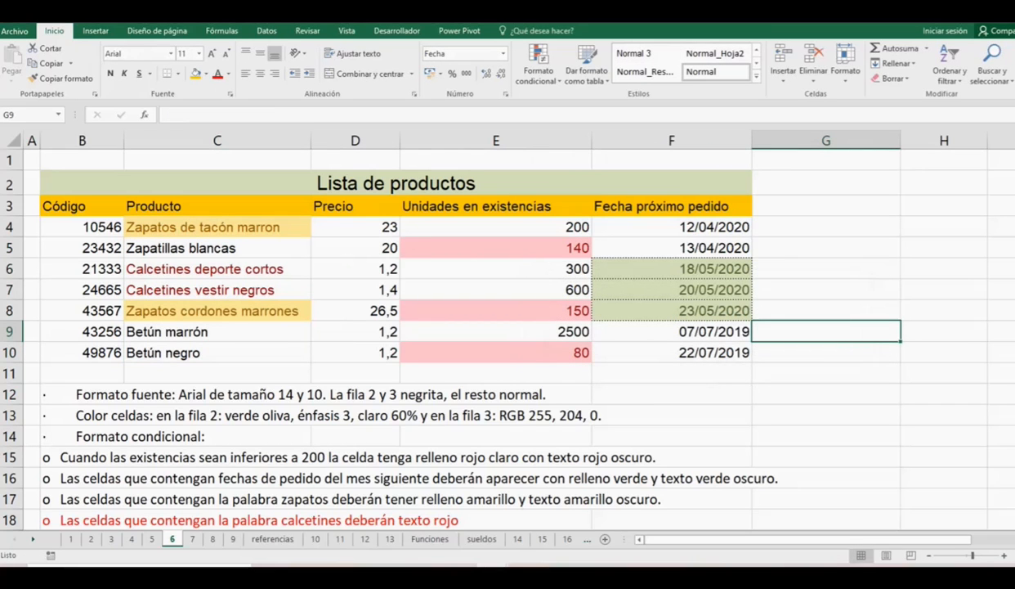
- Test the stock rule by setting the units in E4 to 50, and undo that change
{"action": "left_click_drag", "start_coordinate": [217, 228], "coordinate": [217, 353]}
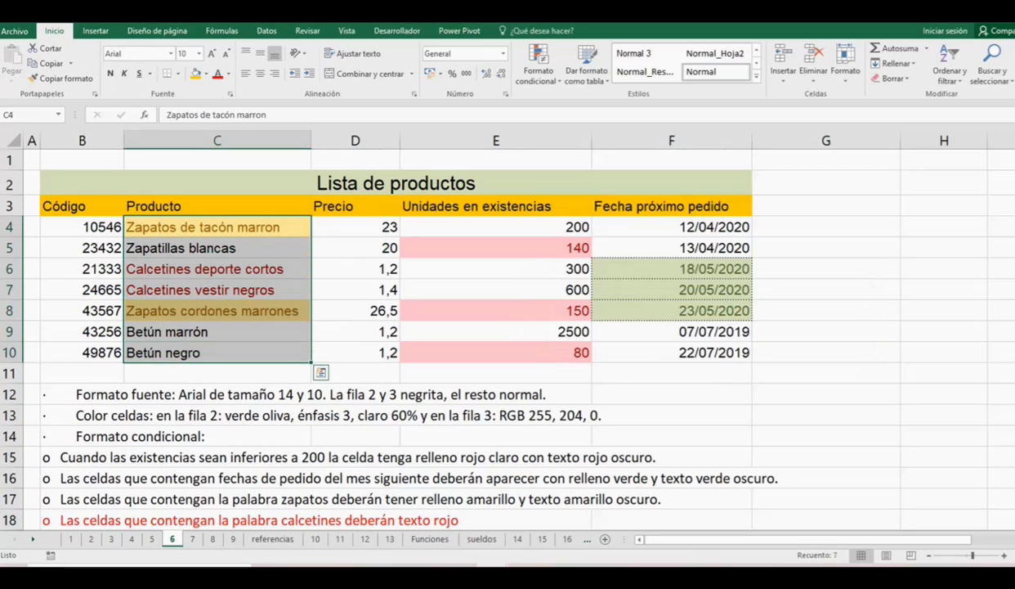
{"action": "left_click", "coordinate": [495, 228]}
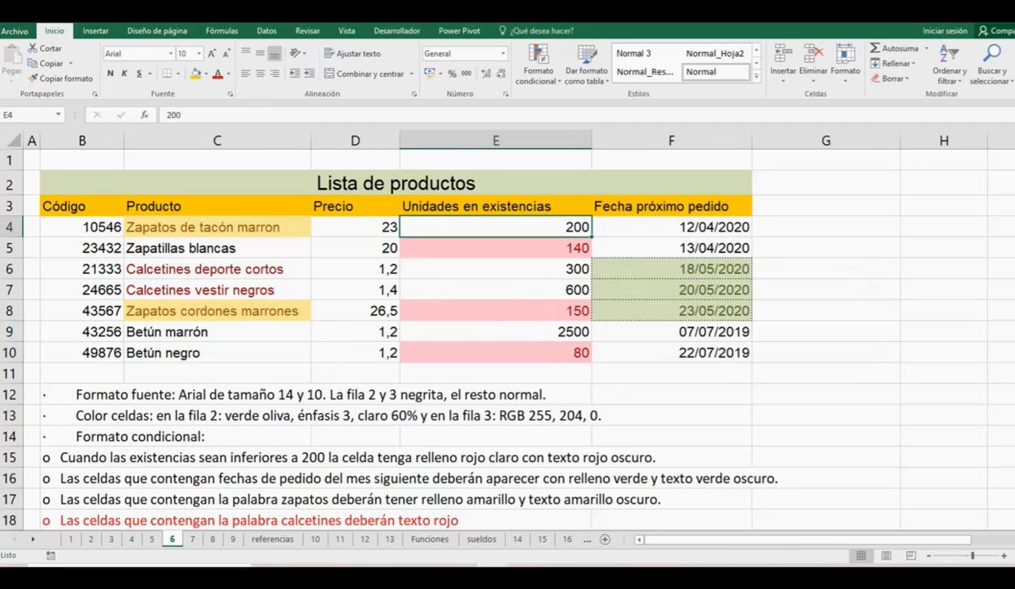
{"action": "key", "text": "BackSpace"}
{"action": "type", "text": "50"}
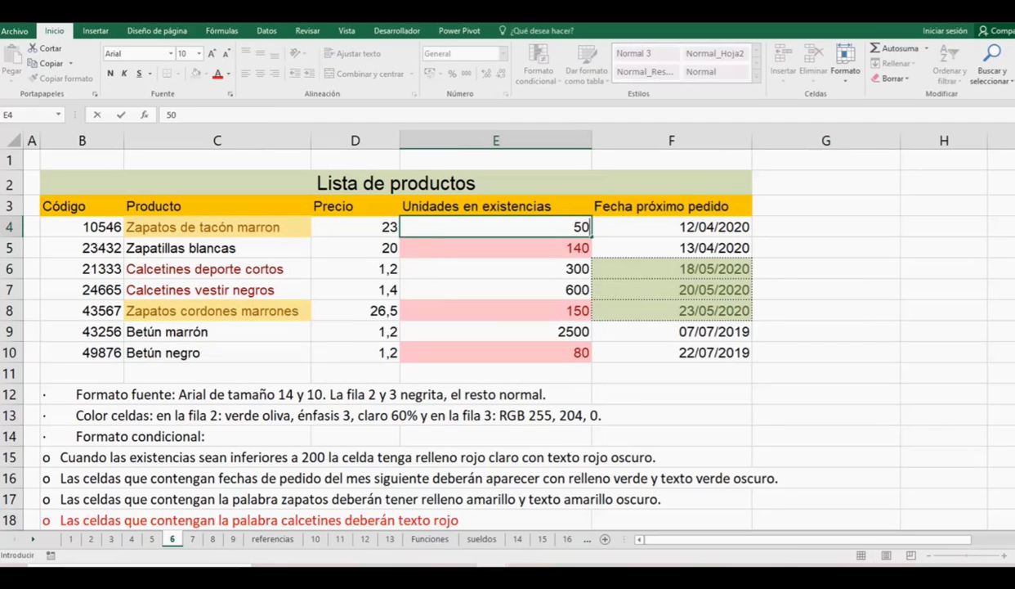
{"action": "key", "text": "Return"}
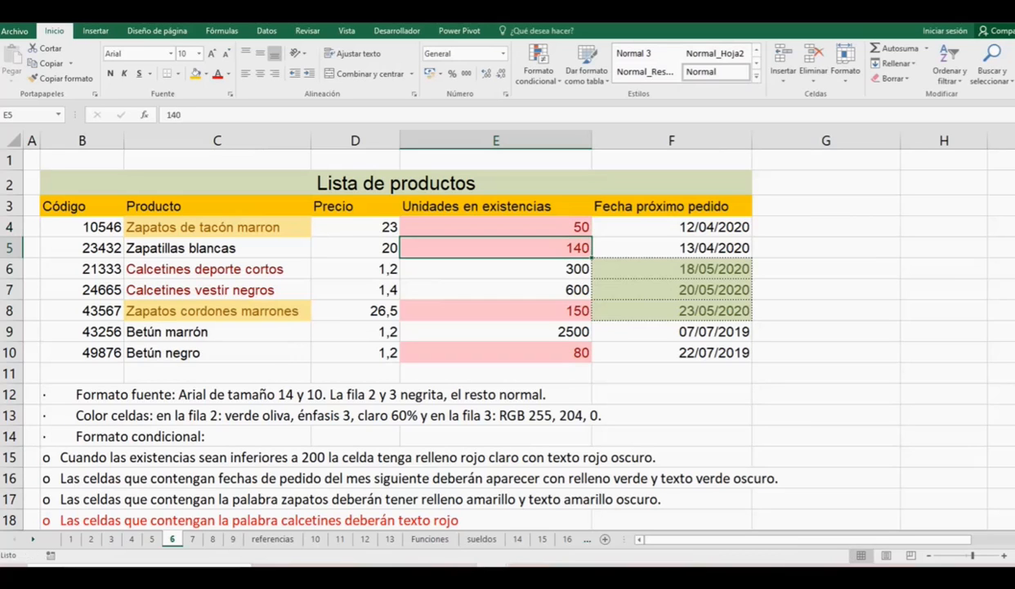
{"action": "left_click", "coordinate": [495, 227]}
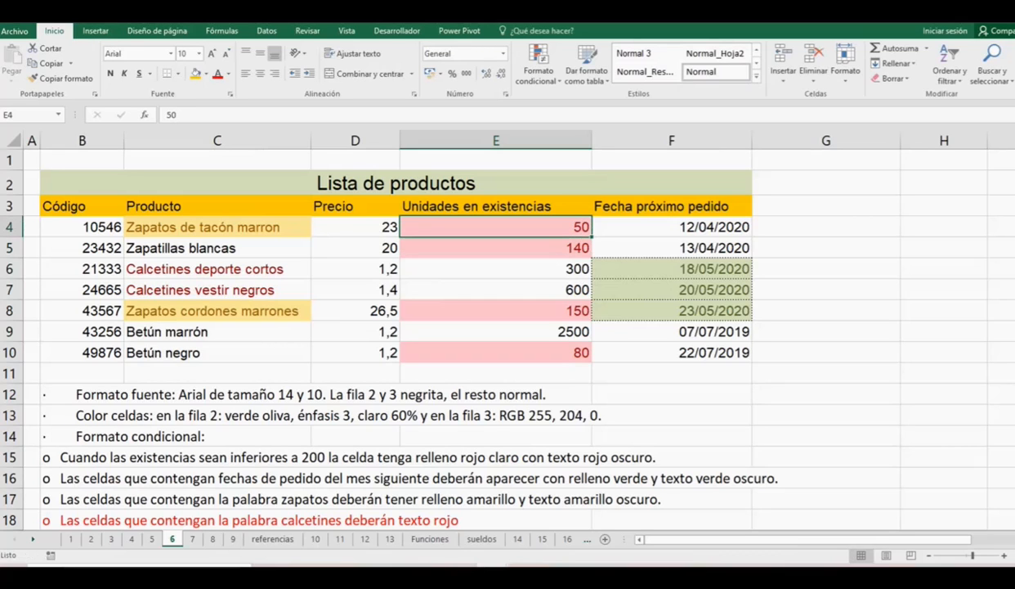
{"action": "key", "text": "ctrl+z"}
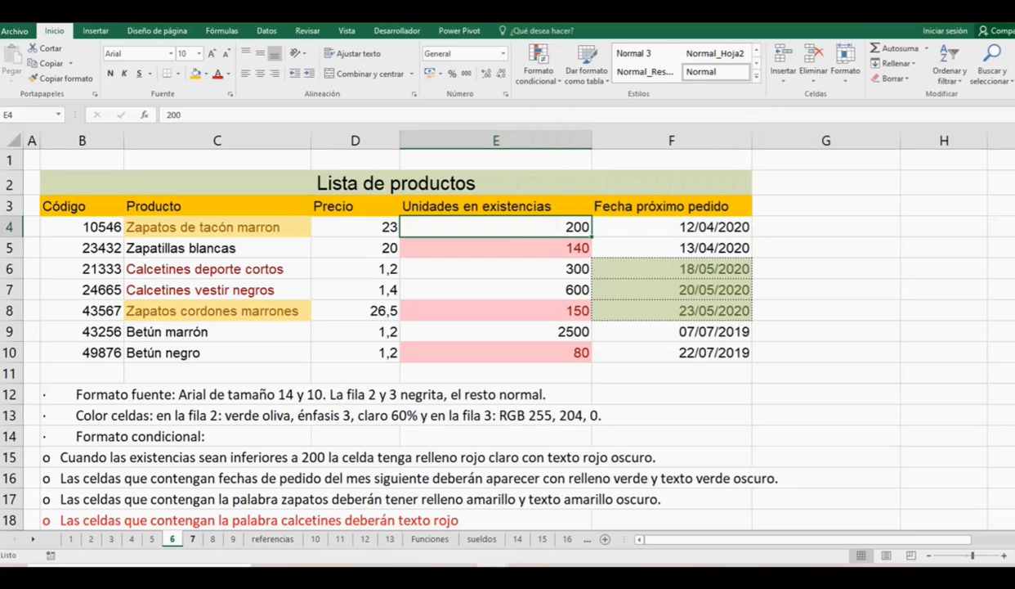
- On sheet 7, merge and centre the POBLACIÓN title across B4:E4 and apply the Énfasis5 cell style to it
{"action": "key", "text": "ctrl+Page_Down"}
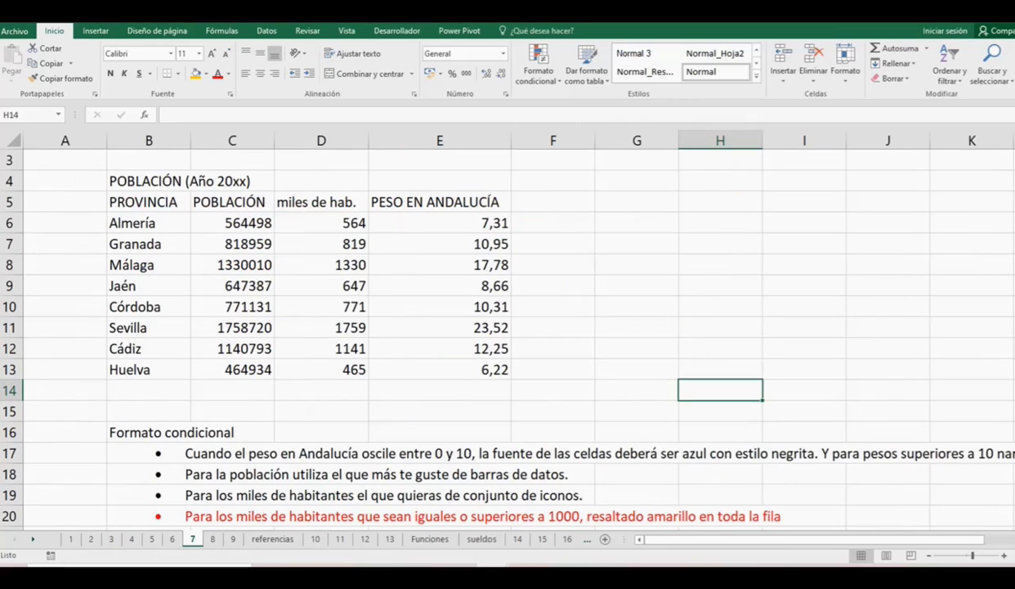
{"action": "left_click", "coordinate": [720, 327]}
{"action": "left_click_drag", "start_coordinate": [149, 182], "coordinate": [442, 182]}
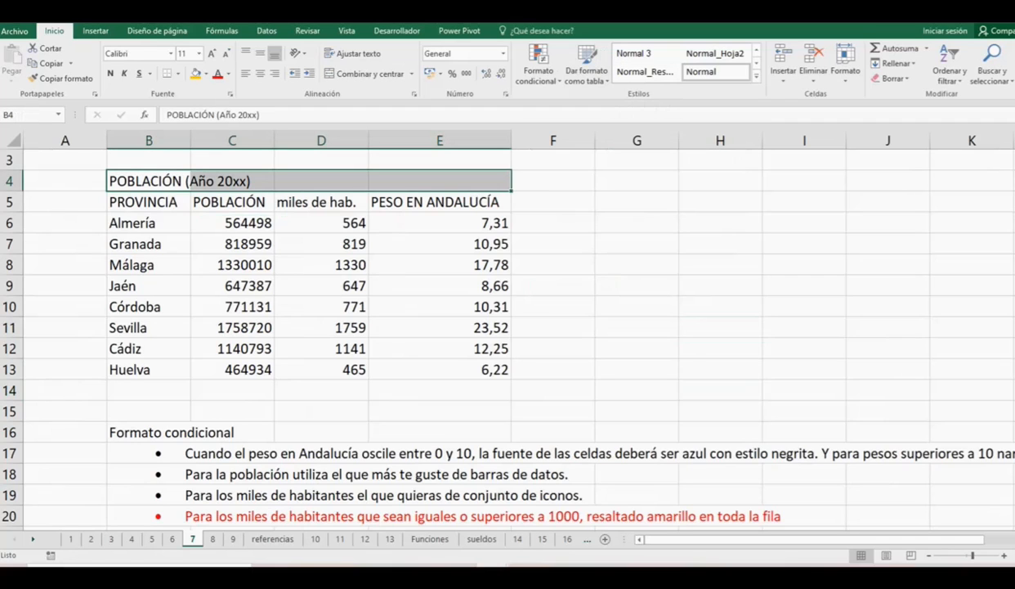
{"action": "left_click", "coordinate": [360, 73]}
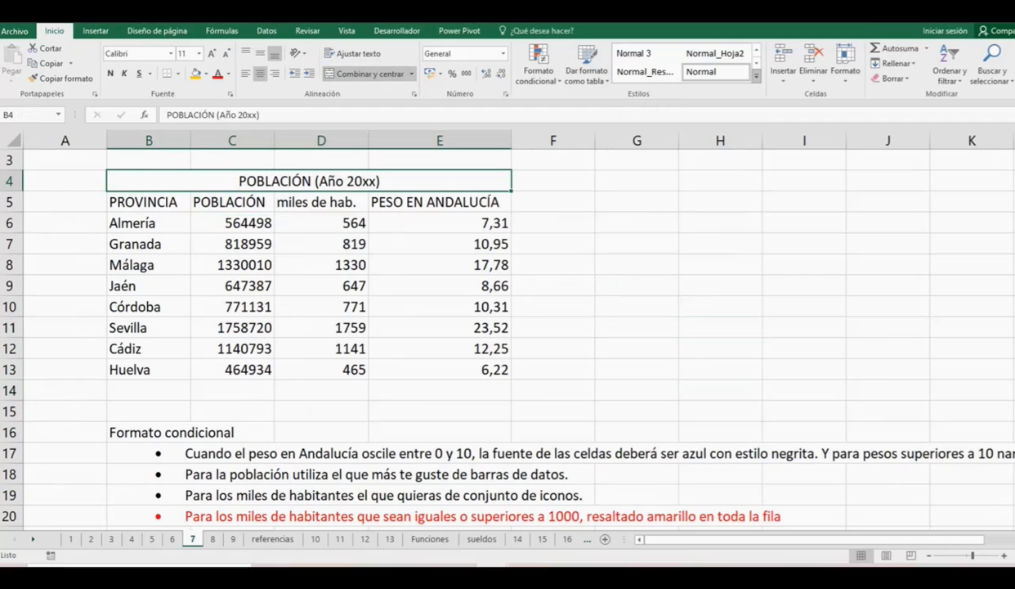
{"action": "left_click", "coordinate": [756, 76]}
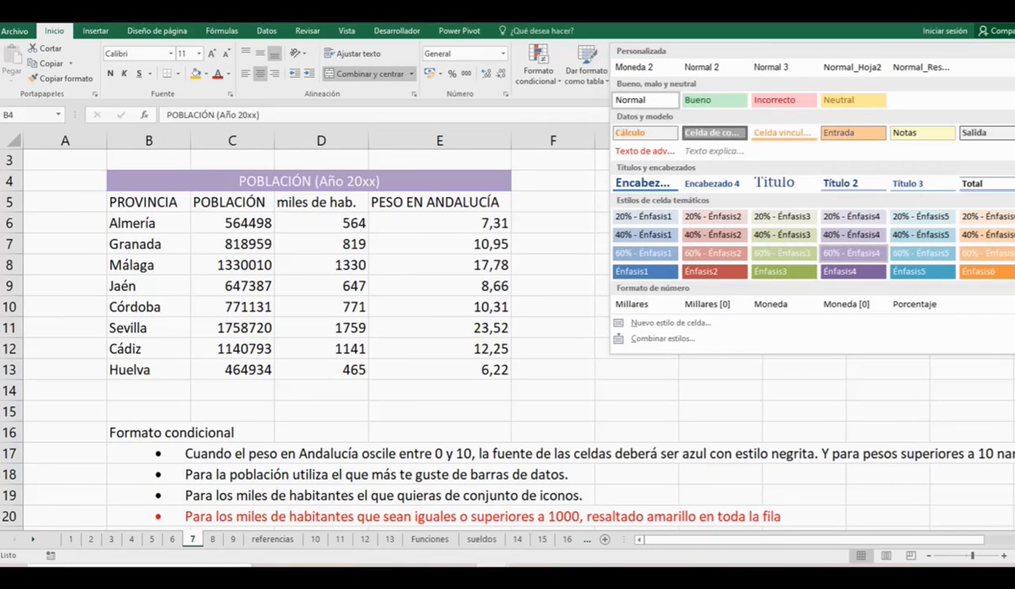
{"action": "left_click", "coordinate": [923, 270]}
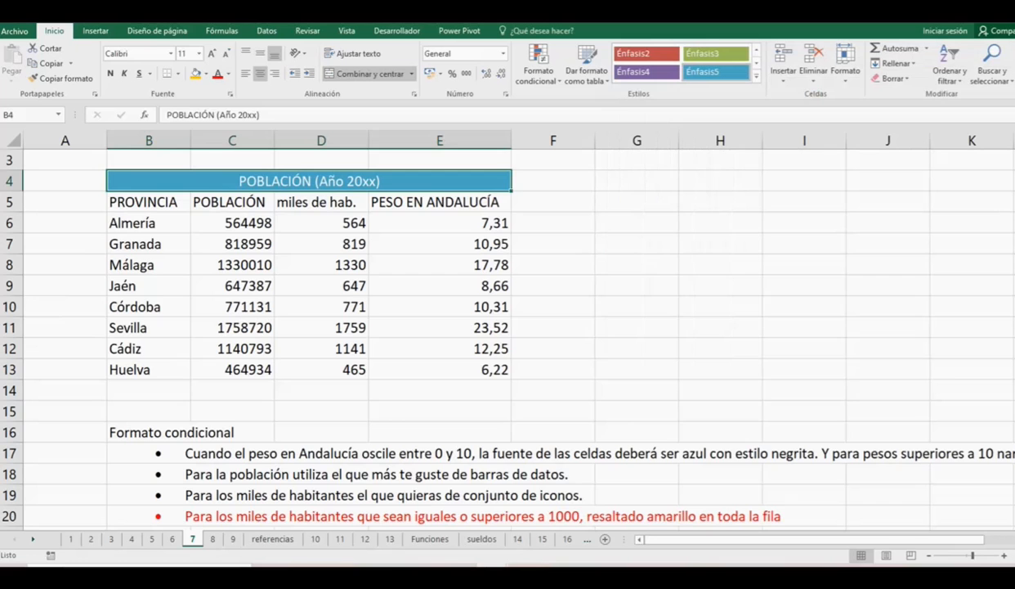
- Apply the 20% - Énfasis5 cell style to the column headers in B5:E5
{"action": "left_click_drag", "start_coordinate": [149, 202], "coordinate": [445, 202]}
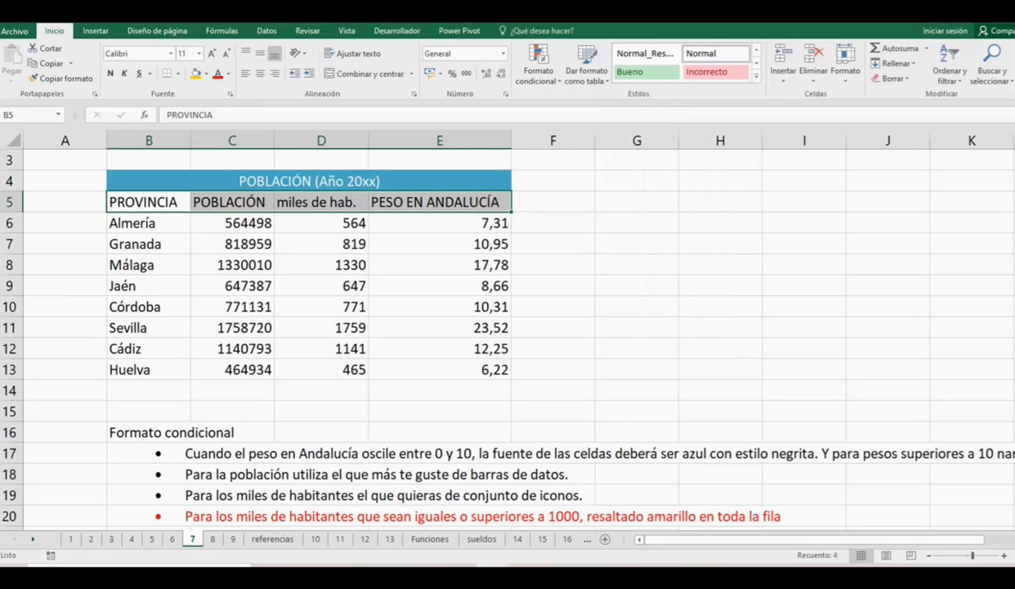
{"action": "left_click", "coordinate": [756, 74]}
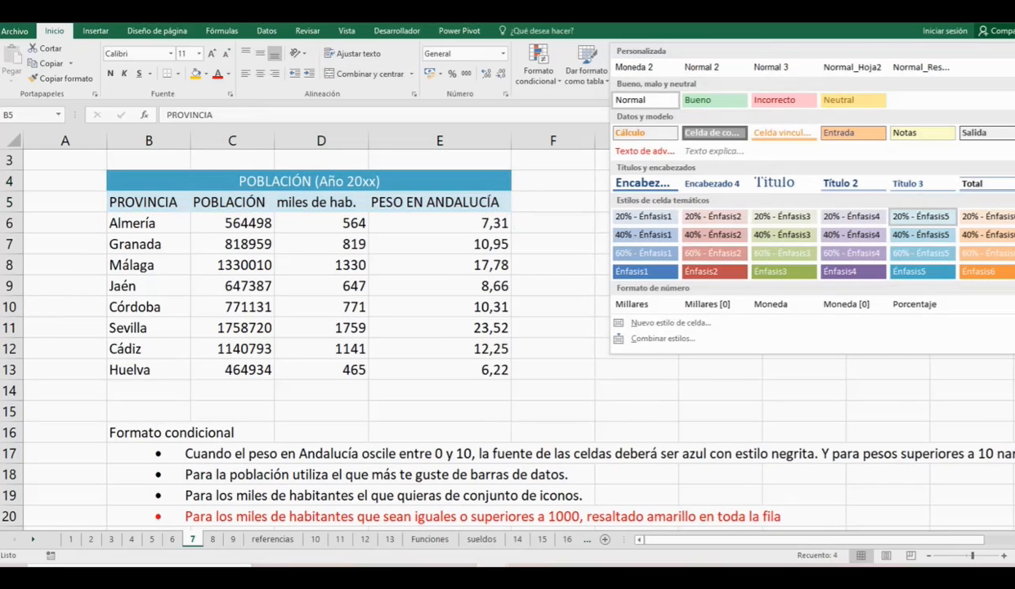
{"action": "left_click", "coordinate": [921, 216]}
{"action": "left_click", "coordinate": [720, 243]}
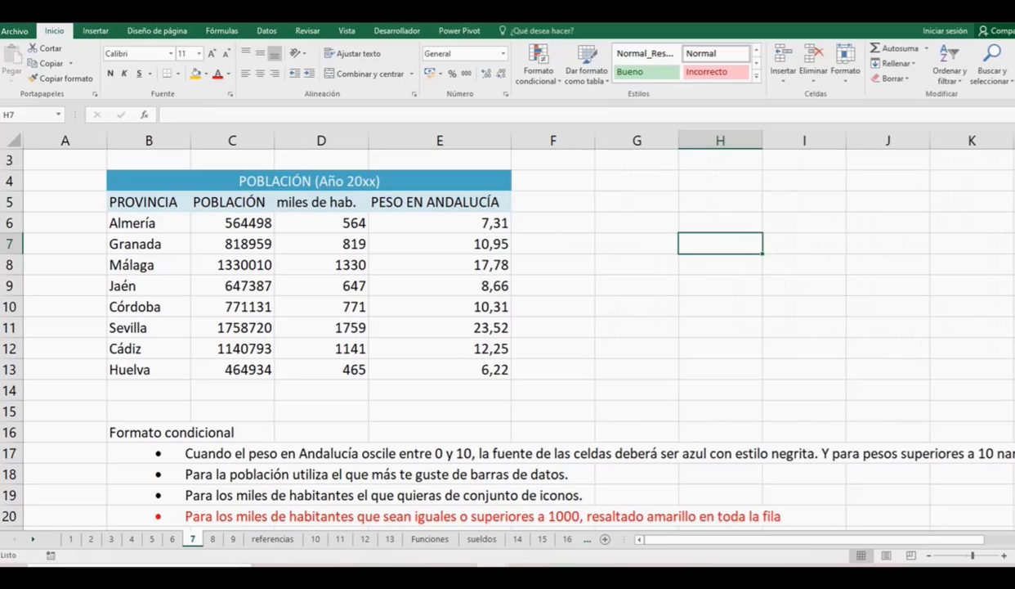
- Start a conditional formatting rule on the Andalucía weights in E6:E13 for cell values between 0 and 10
{"action": "scroll", "coordinate": [507, 327], "scroll_direction": "down", "scroll_amount": 1}
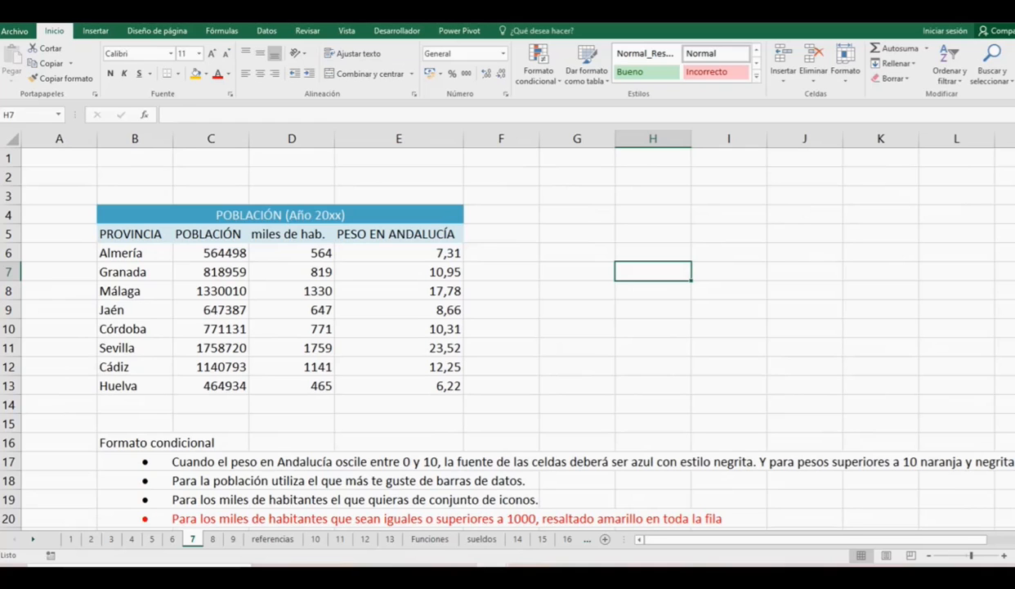
{"action": "left_click_drag", "start_coordinate": [399, 253], "coordinate": [399, 386]}
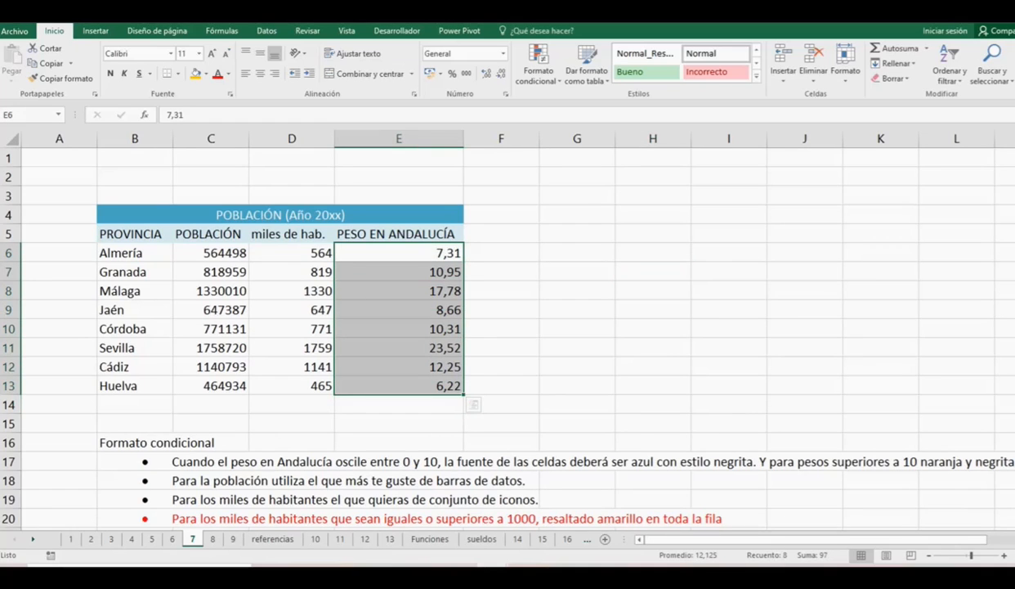
{"action": "left_click", "coordinate": [538, 67]}
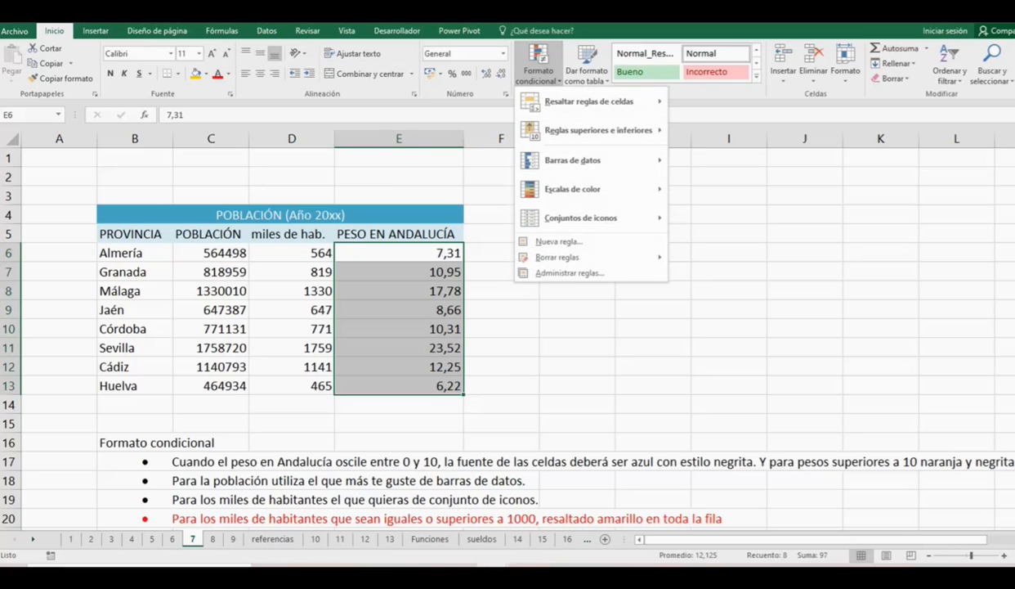
{"action": "mouse_move", "coordinate": [588, 102]}
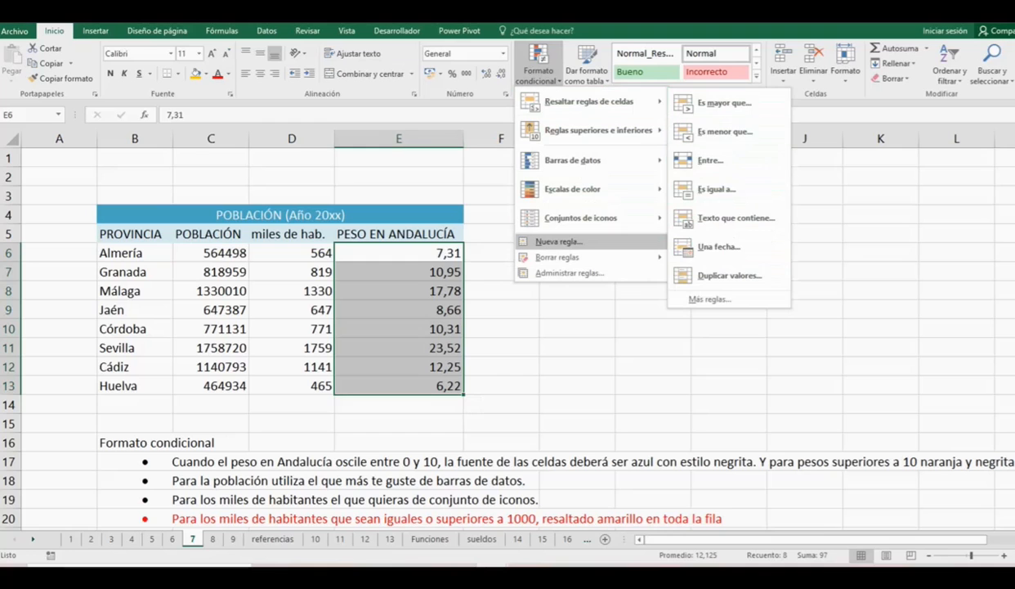
{"action": "left_click", "coordinate": [558, 241]}
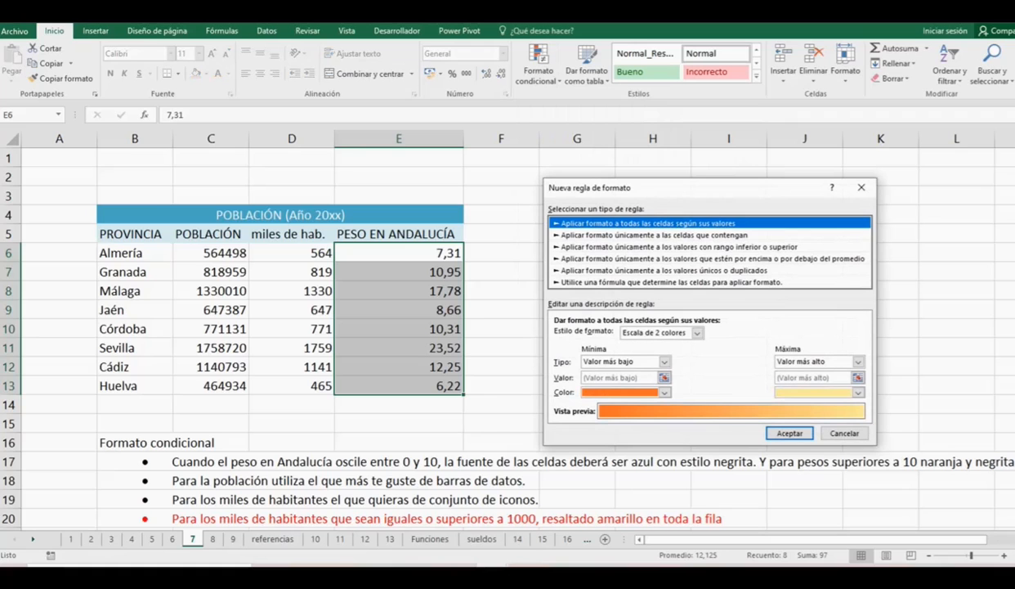
{"action": "left_click", "coordinate": [654, 234]}
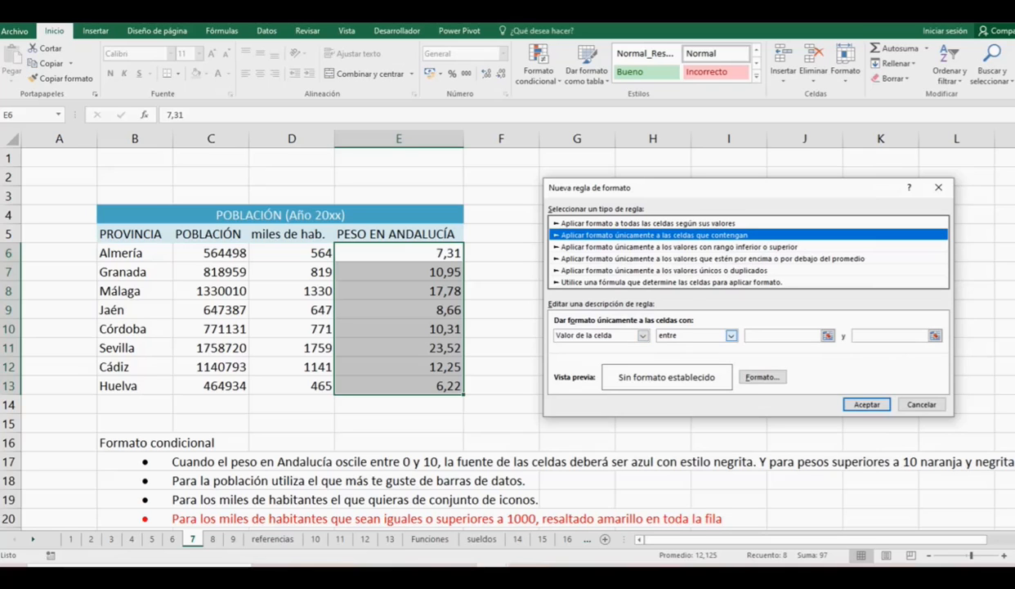
{"action": "left_click", "coordinate": [783, 336]}
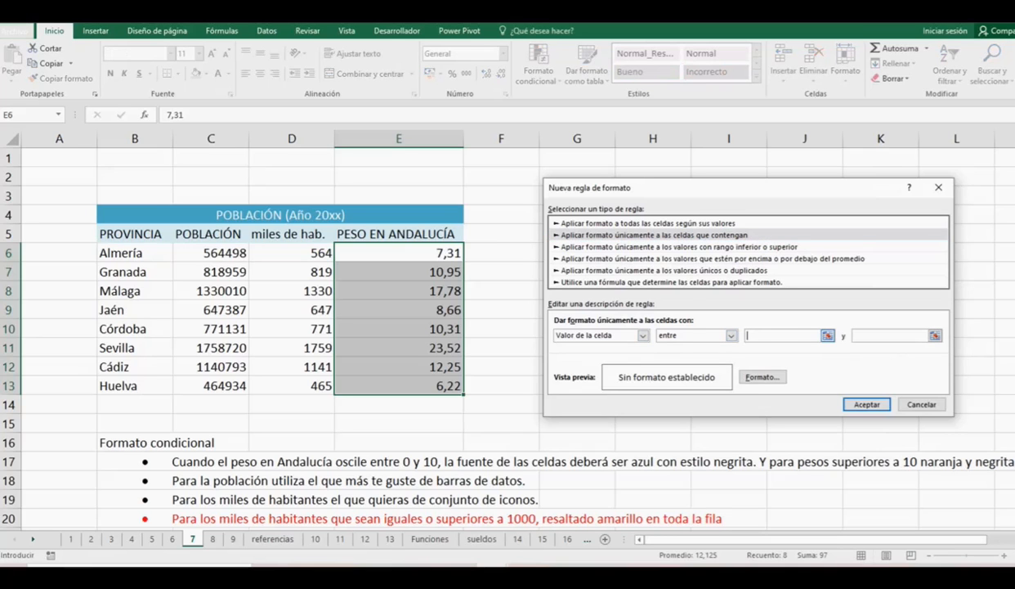
{"action": "type", "text": "0"}
{"action": "left_click", "coordinate": [890, 336]}
{"action": "type", "text": "10"}
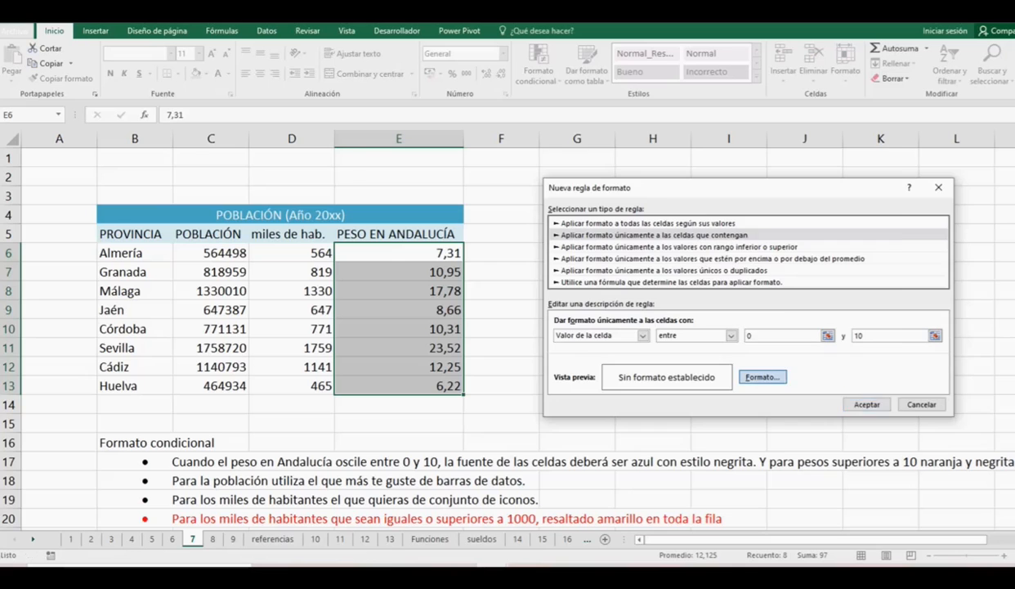
- Give the 0 to 10 rule a bold (Negrita) blue font and apply it to the weights
{"action": "left_click", "coordinate": [762, 376]}
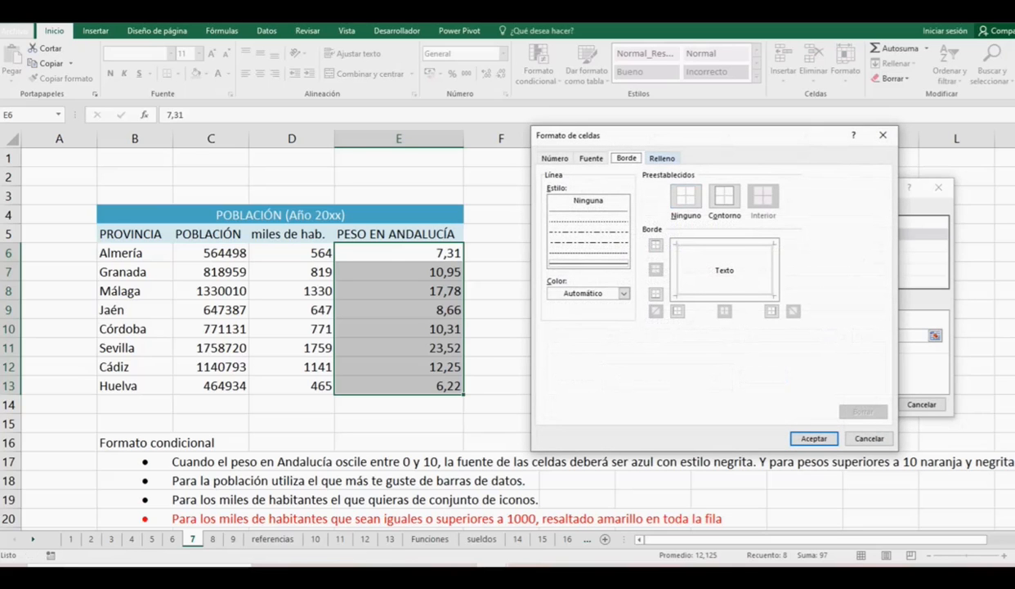
{"action": "left_click", "coordinate": [591, 158]}
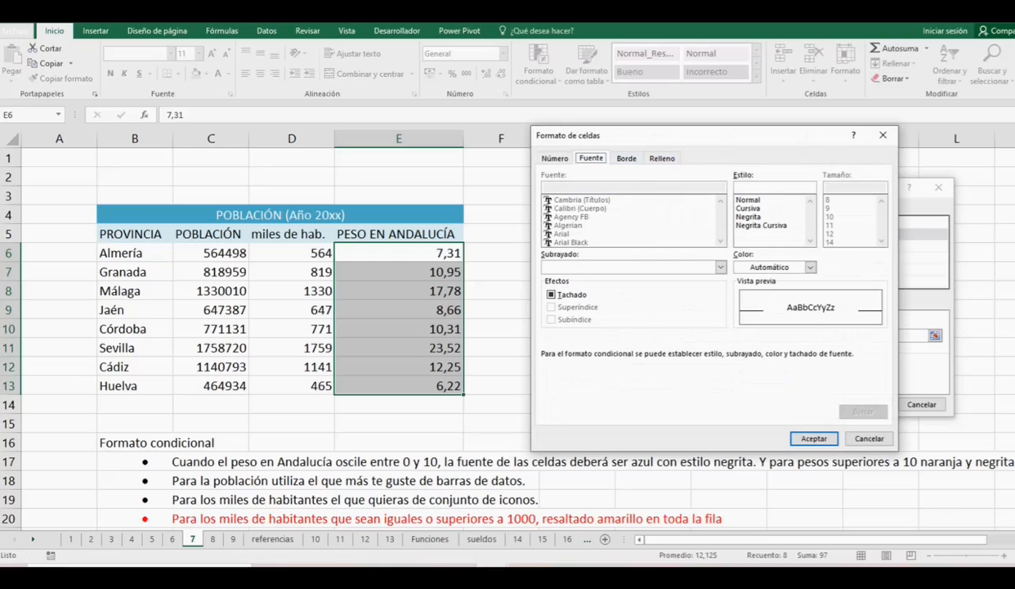
{"action": "left_click", "coordinate": [749, 217]}
{"action": "left_click", "coordinate": [810, 268]}
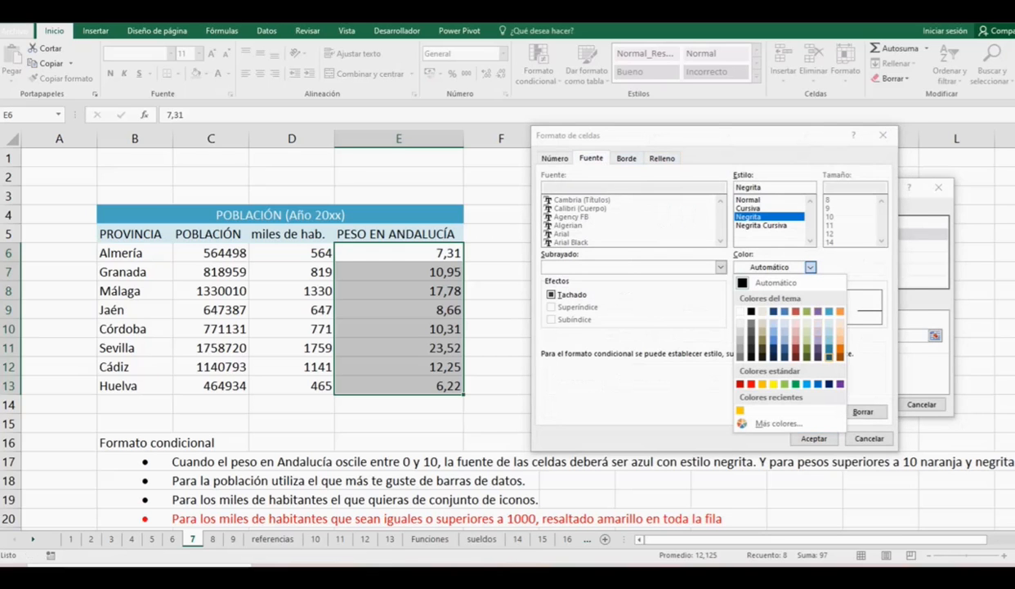
{"action": "left_click", "coordinate": [785, 348]}
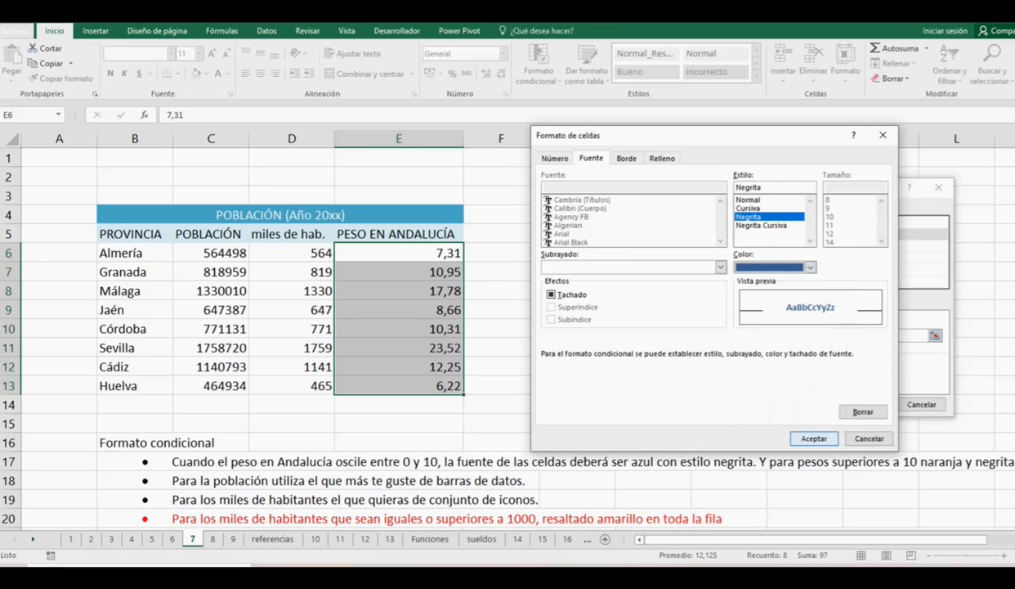
{"action": "left_click", "coordinate": [814, 438]}
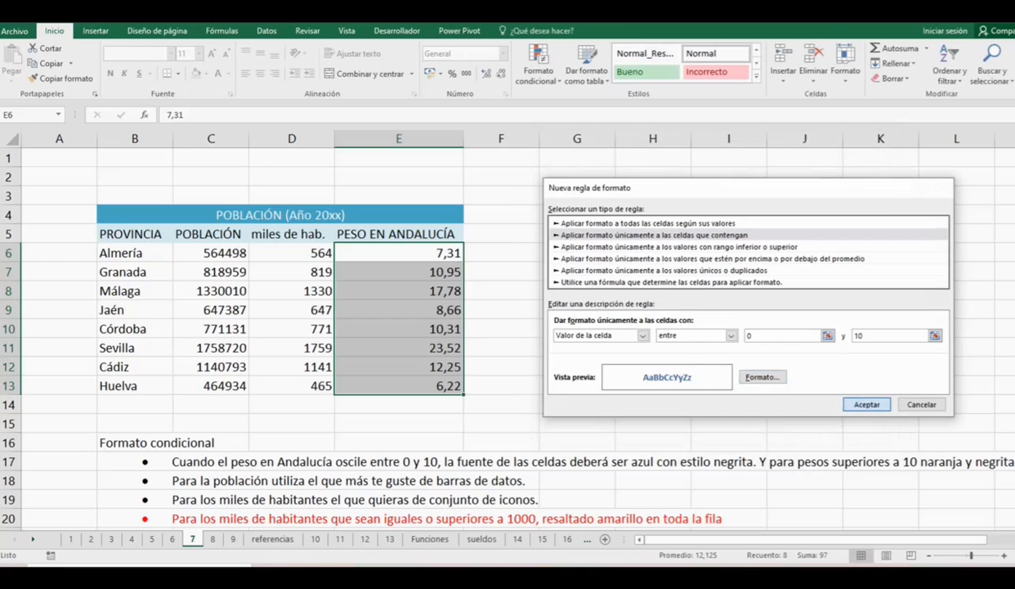
{"action": "left_click", "coordinate": [866, 404]}
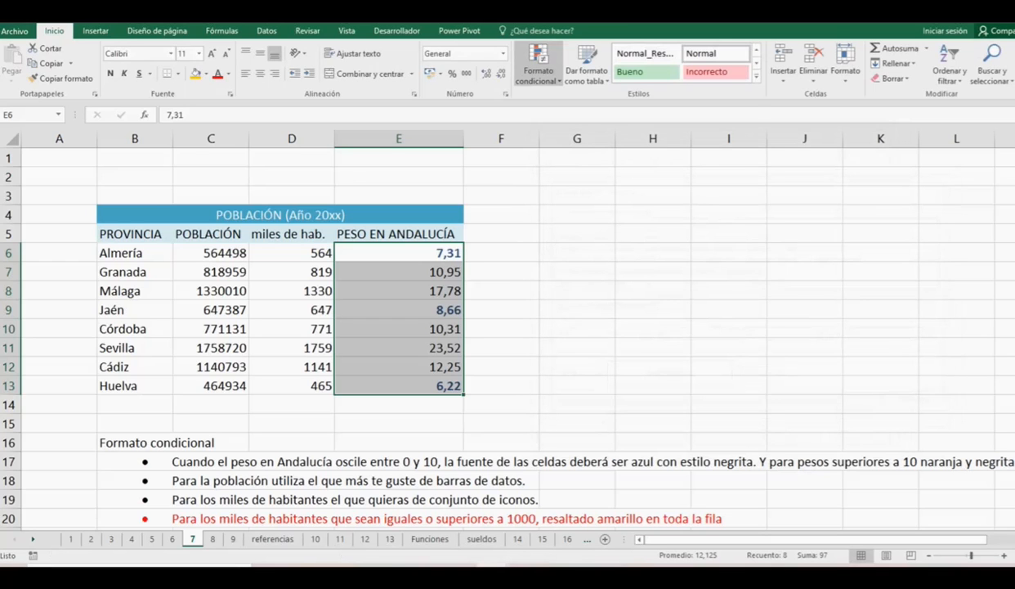
- Start a second conditional formatting rule on E6:E13 for cell values greater than 10 (mayor que)
{"action": "left_click", "coordinate": [538, 72]}
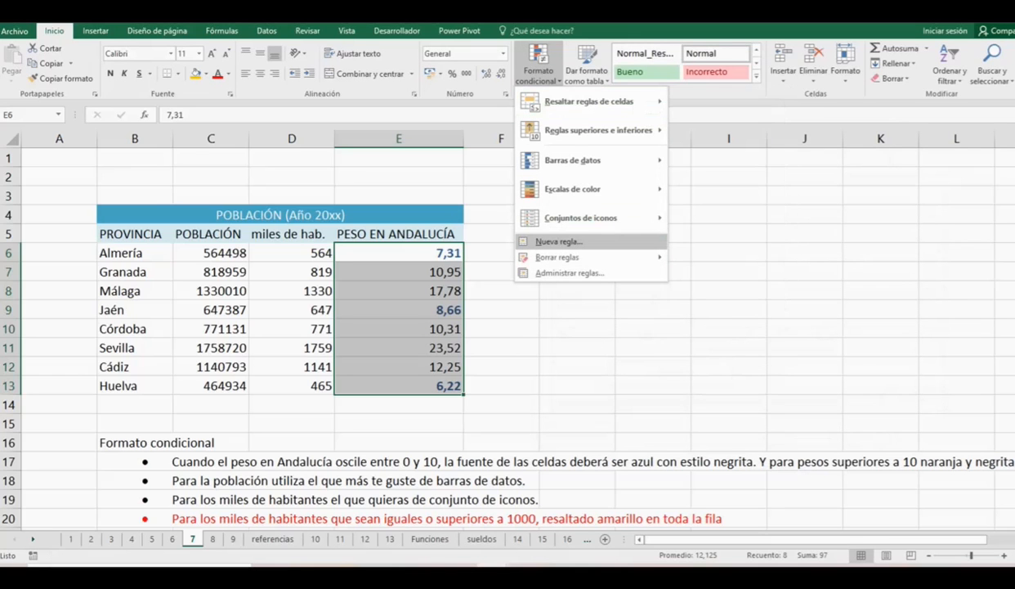
{"action": "left_click", "coordinate": [559, 241]}
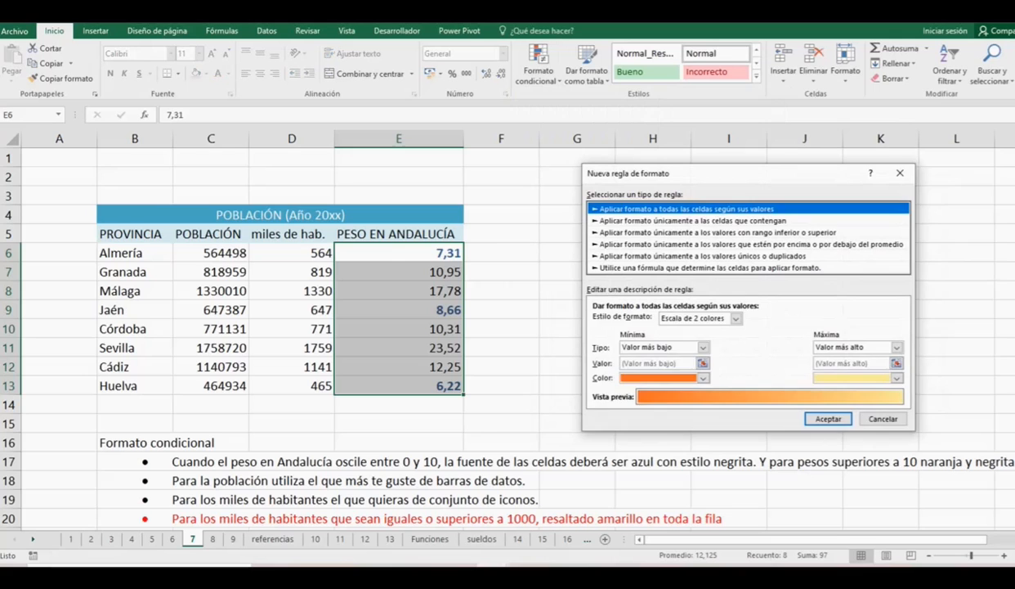
{"action": "left_click", "coordinate": [693, 221]}
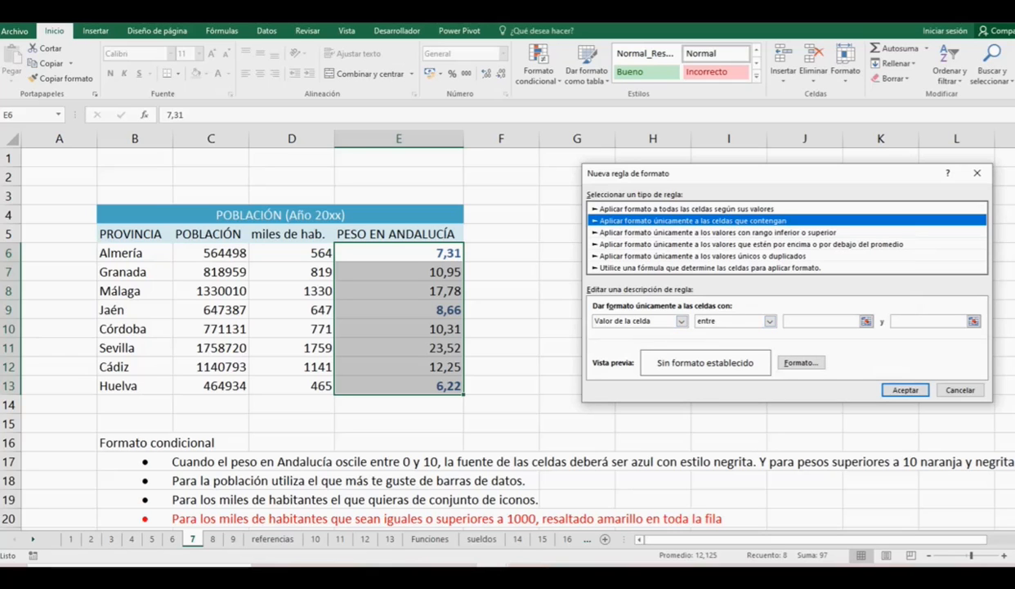
{"action": "left_click", "coordinate": [770, 321]}
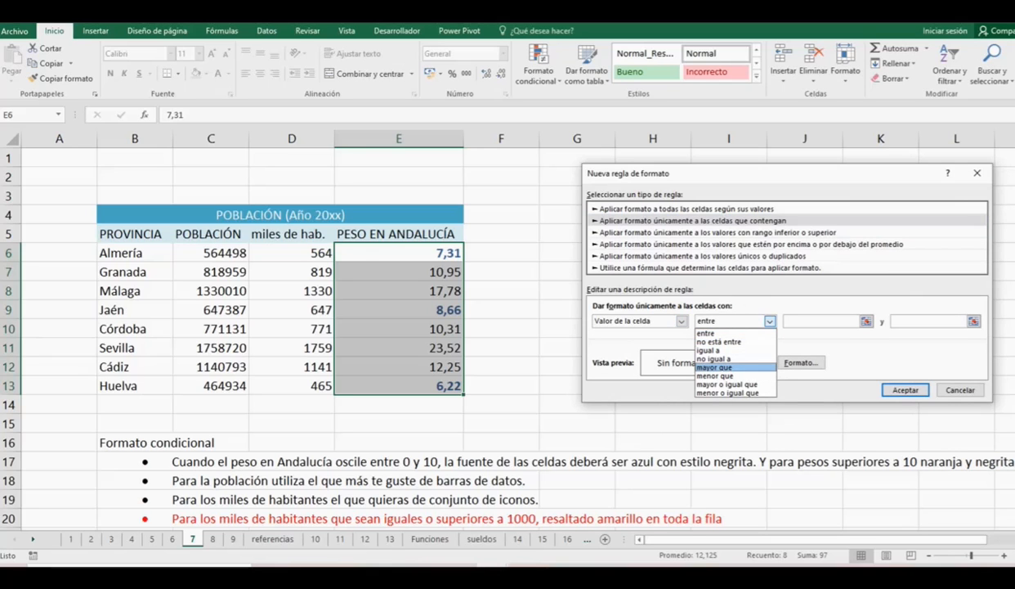
{"action": "key", "text": "Return"}
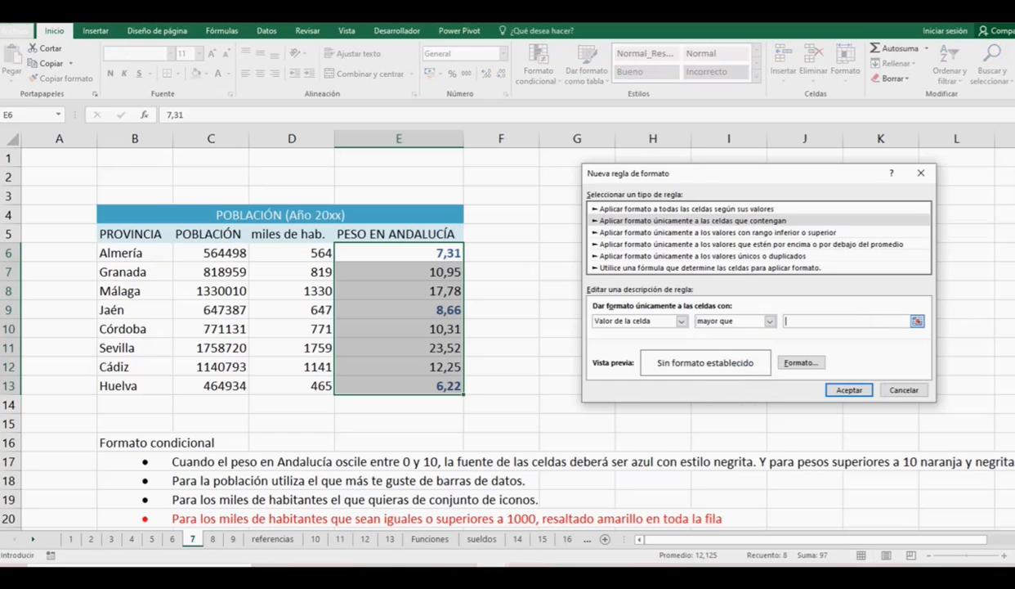
{"action": "type", "text": "10"}
- Give the greater-than-10 rule a bold (Negrita) orange font and apply it to the weights
{"action": "left_click", "coordinate": [801, 362]}
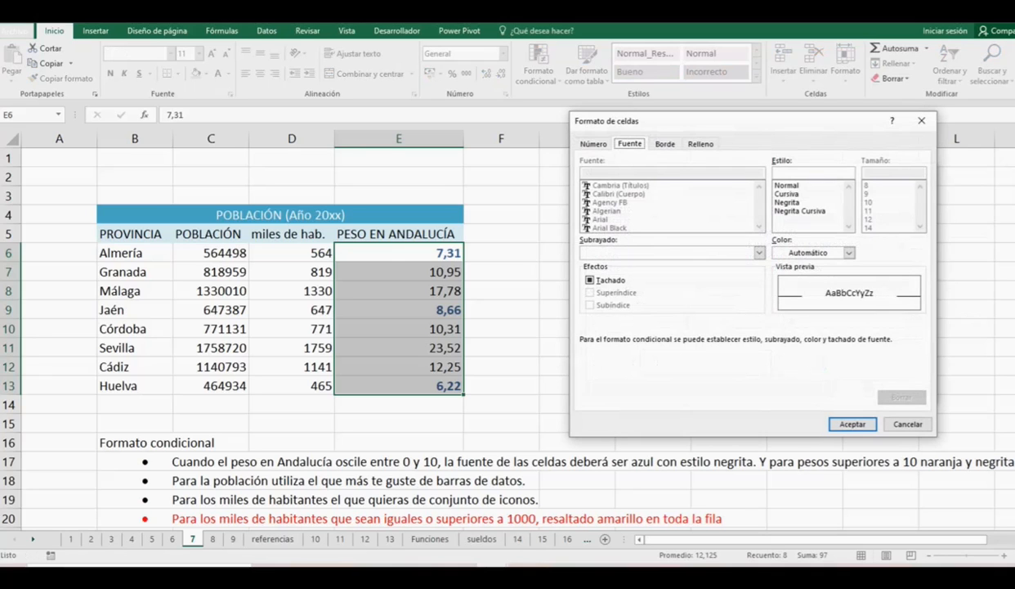
{"action": "left_click", "coordinate": [786, 202]}
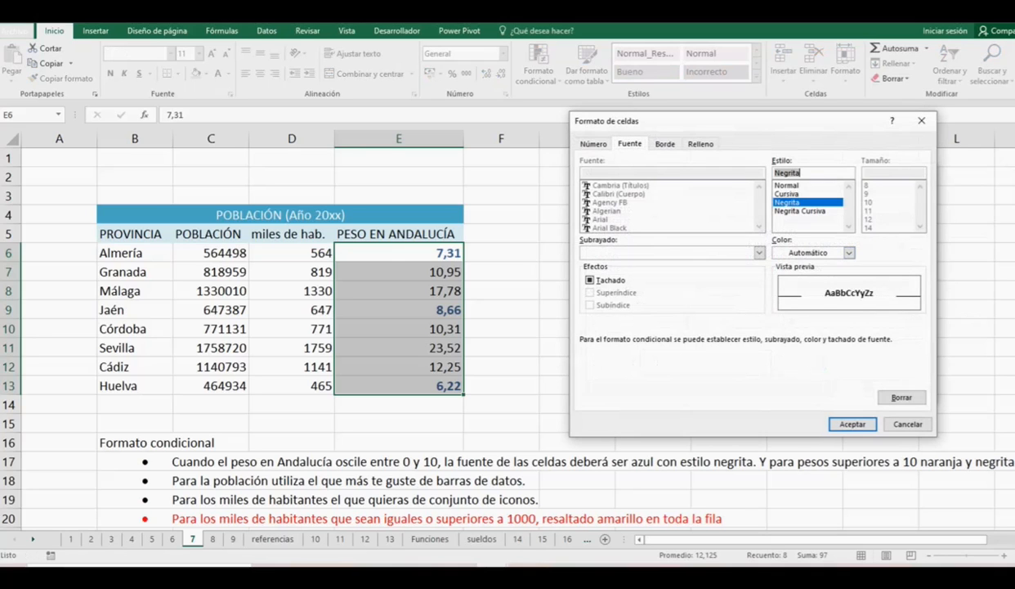
{"action": "left_click", "coordinate": [849, 253]}
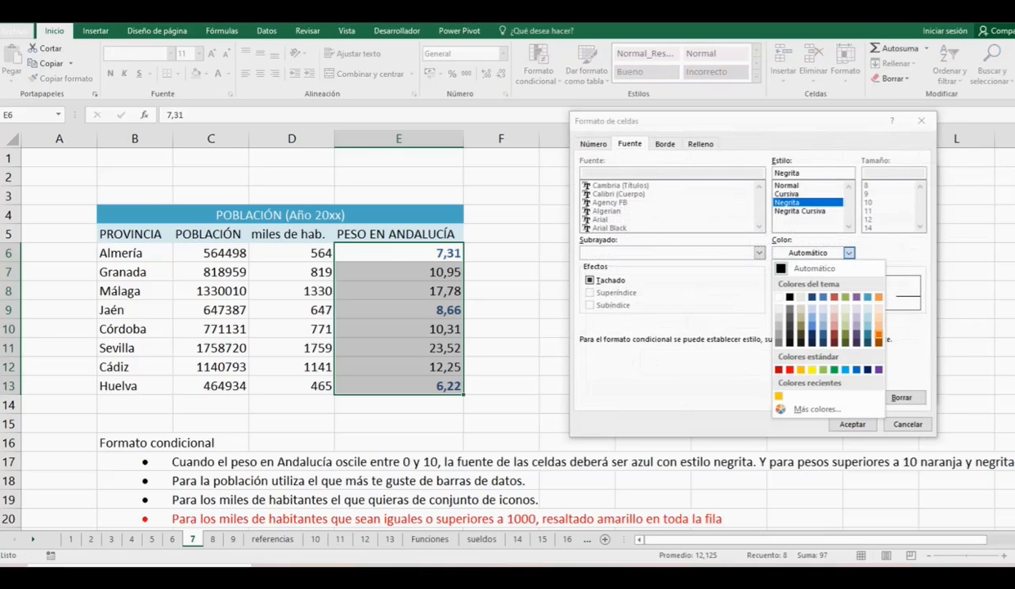
{"action": "left_click", "coordinate": [879, 334]}
{"action": "left_click", "coordinate": [848, 423]}
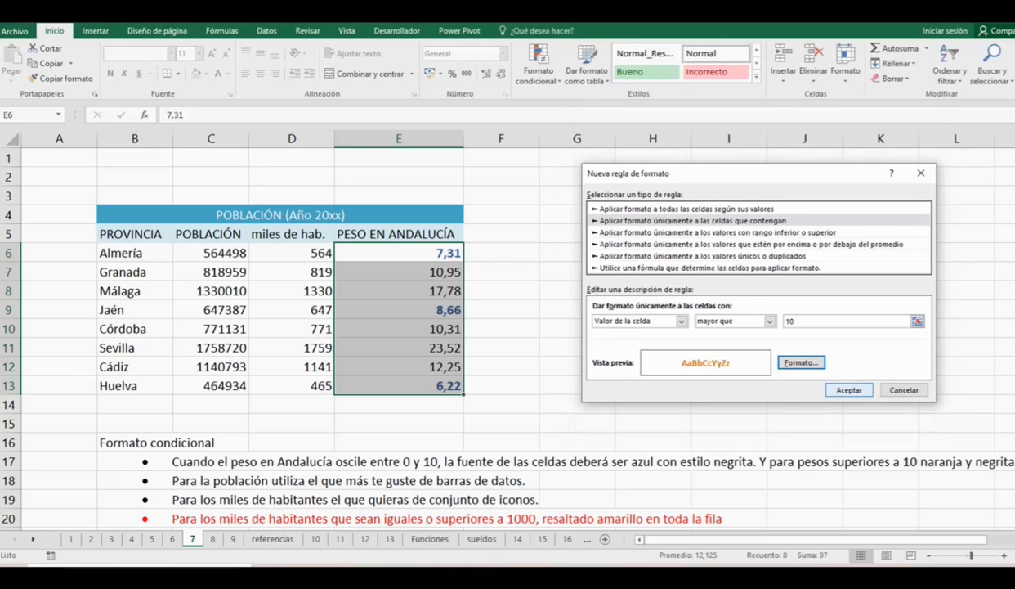
{"action": "left_click", "coordinate": [849, 389]}
{"action": "left_click", "coordinate": [538, 69]}
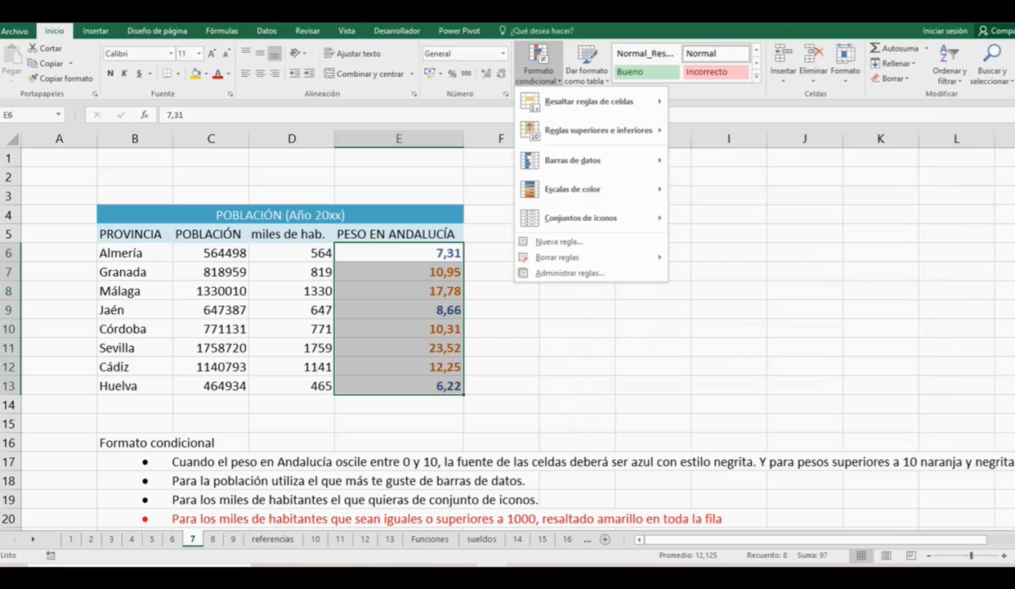
{"action": "mouse_move", "coordinate": [588, 101]}
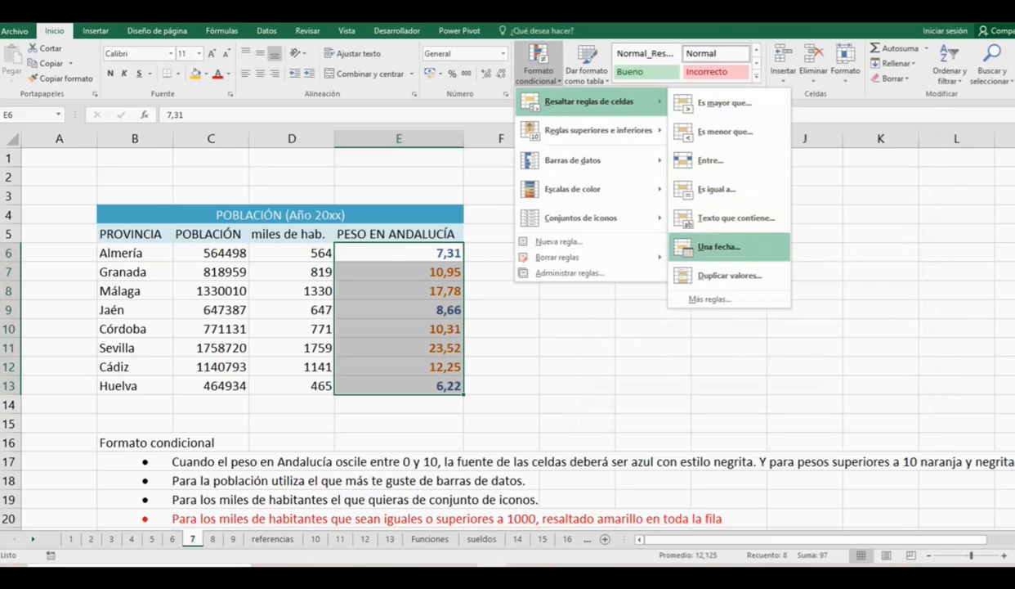
{"action": "mouse_move", "coordinate": [573, 160]}
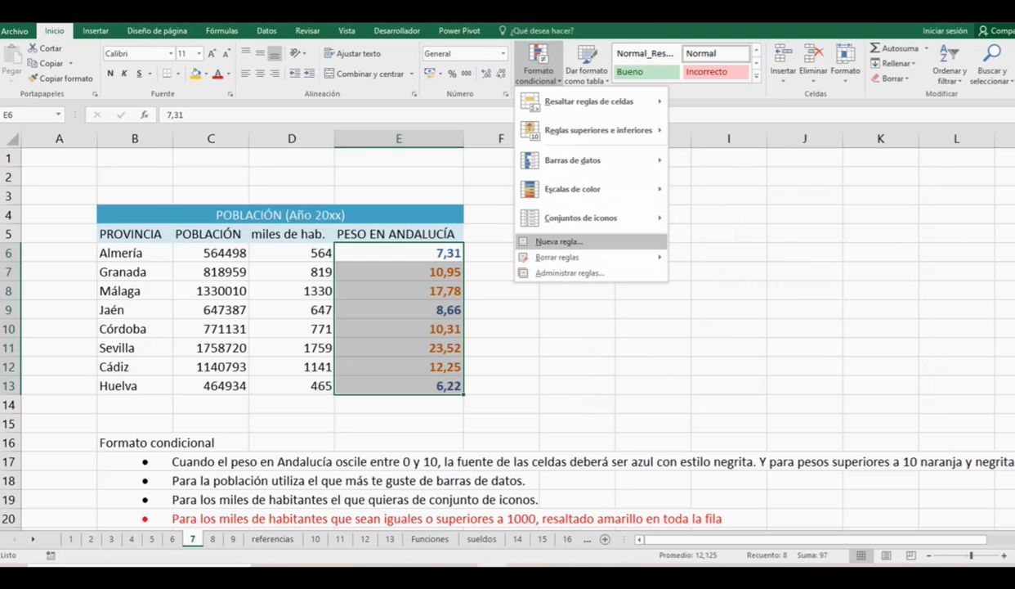
{"action": "mouse_move", "coordinate": [564, 256]}
{"action": "key", "text": "Escape"}
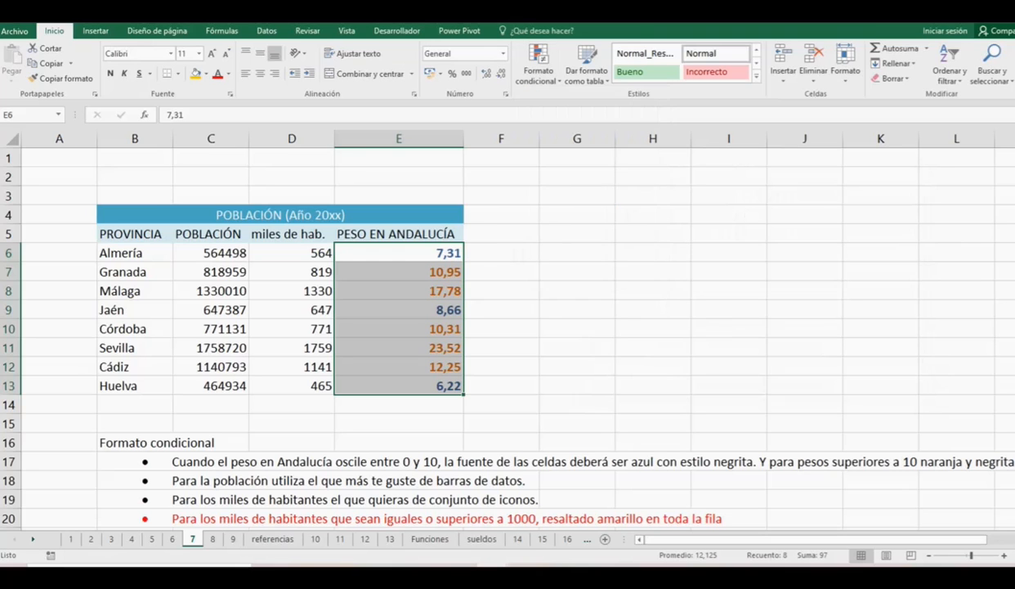
- Try pink gradient-fill data bars on the population figures in C6:C13
{"action": "left_click_drag", "start_coordinate": [211, 481], "coordinate": [515, 483]}
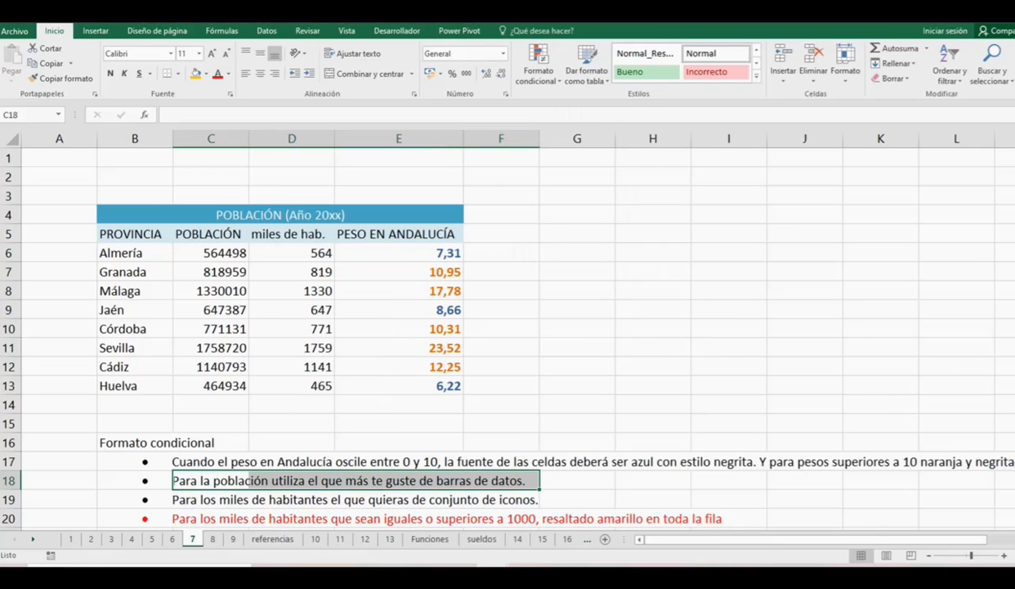
{"action": "left_click_drag", "start_coordinate": [211, 252], "coordinate": [211, 385]}
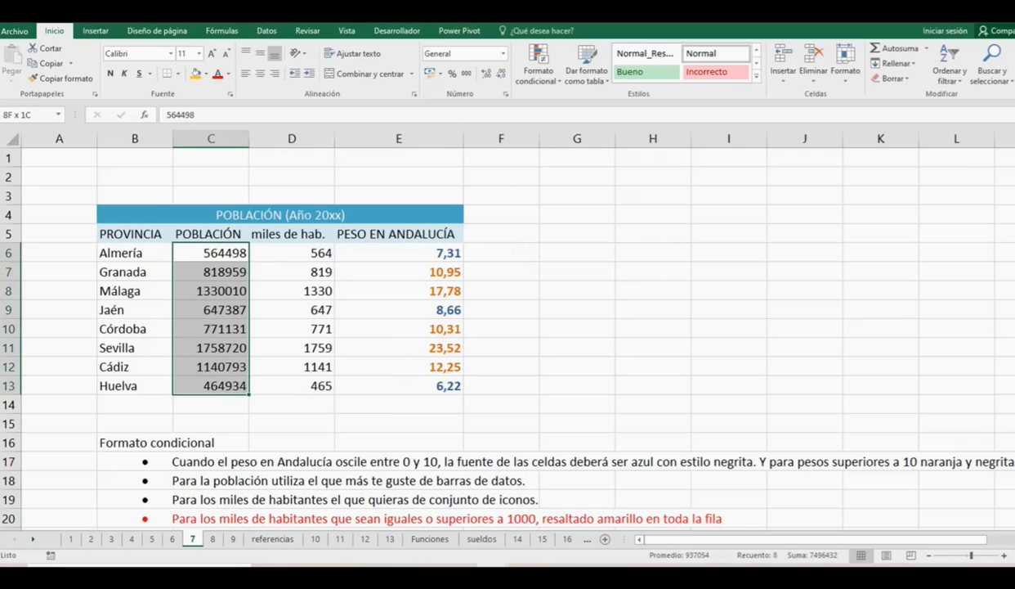
{"action": "left_click", "coordinate": [537, 71]}
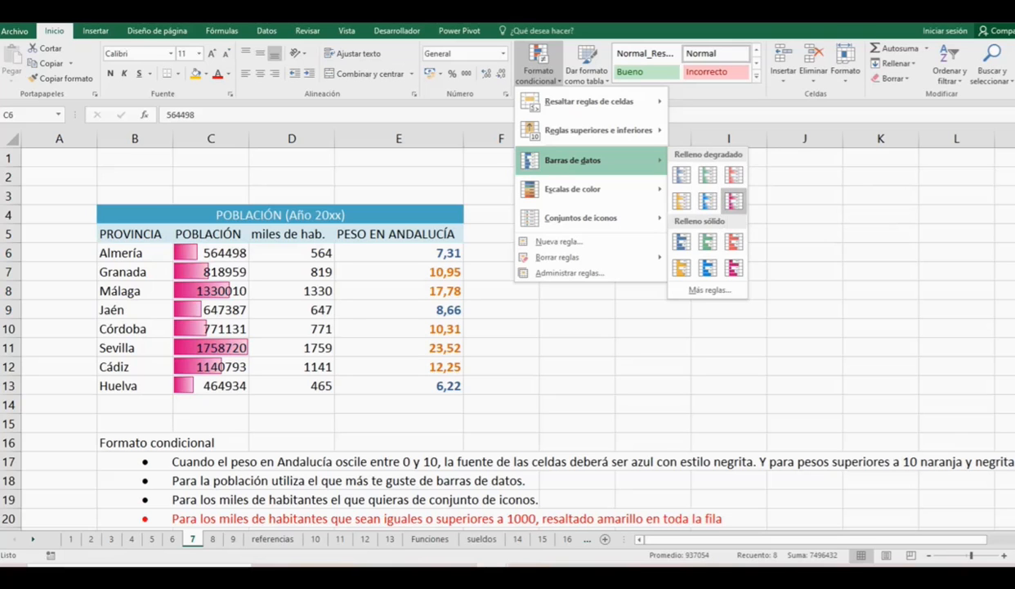
{"action": "left_click", "coordinate": [734, 200]}
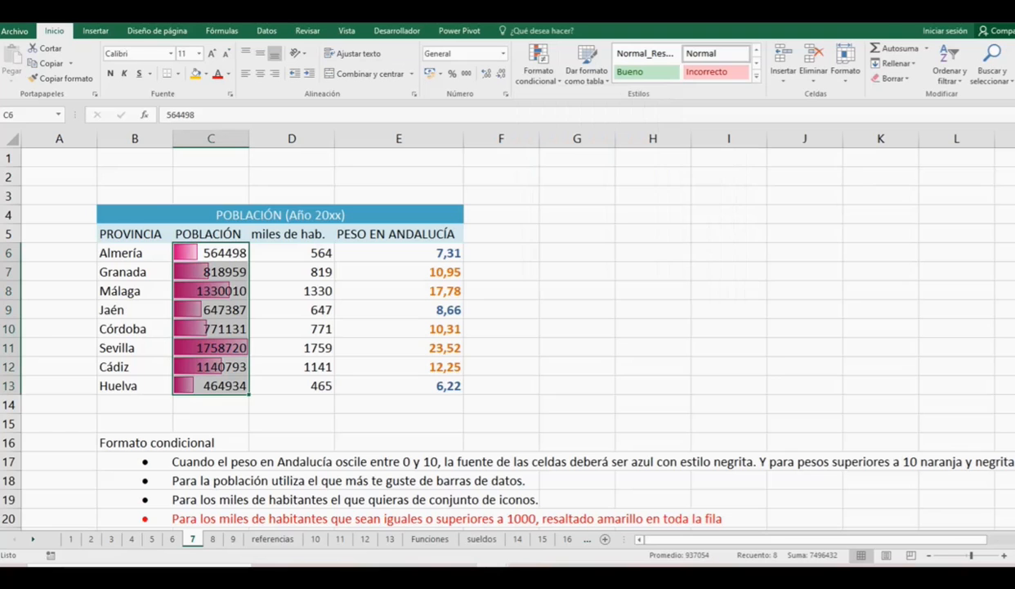
- Try the green, yellow and red colour scale on C6:C13, and undo both it and the data bars
{"action": "left_click", "coordinate": [538, 70]}
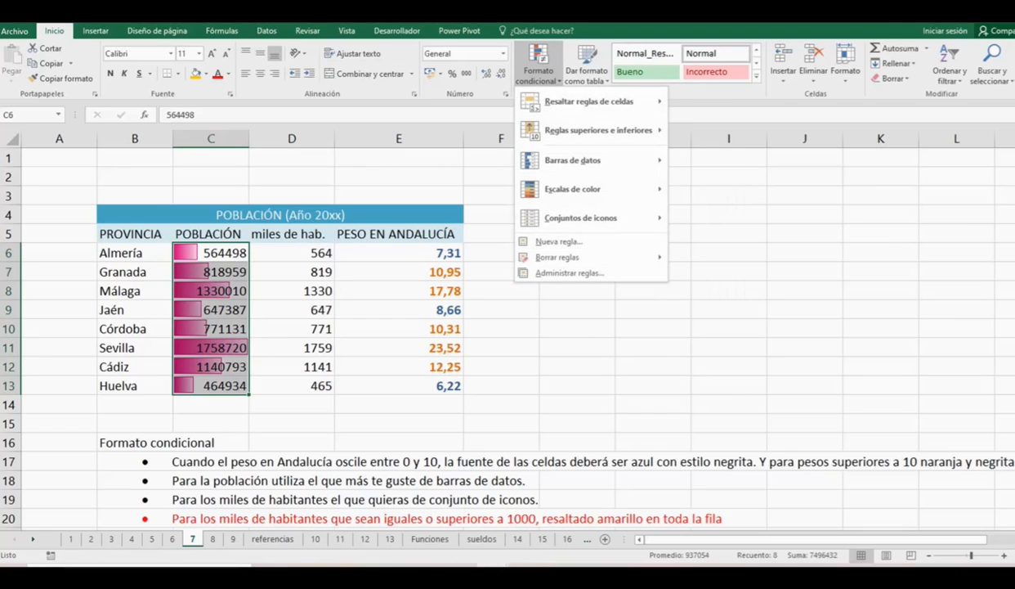
{"action": "mouse_move", "coordinate": [573, 189]}
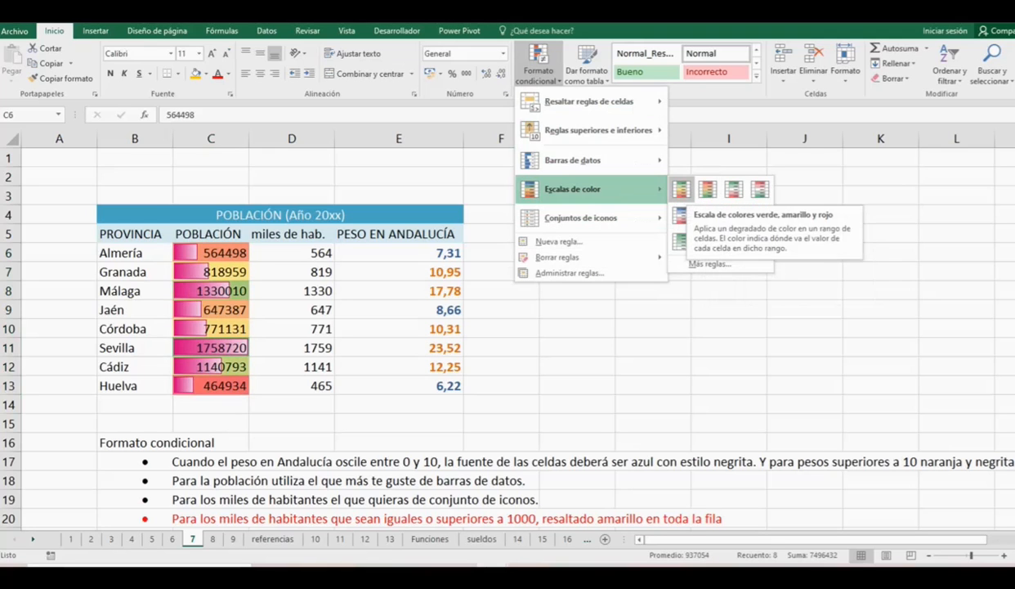
{"action": "left_click", "coordinate": [681, 189]}
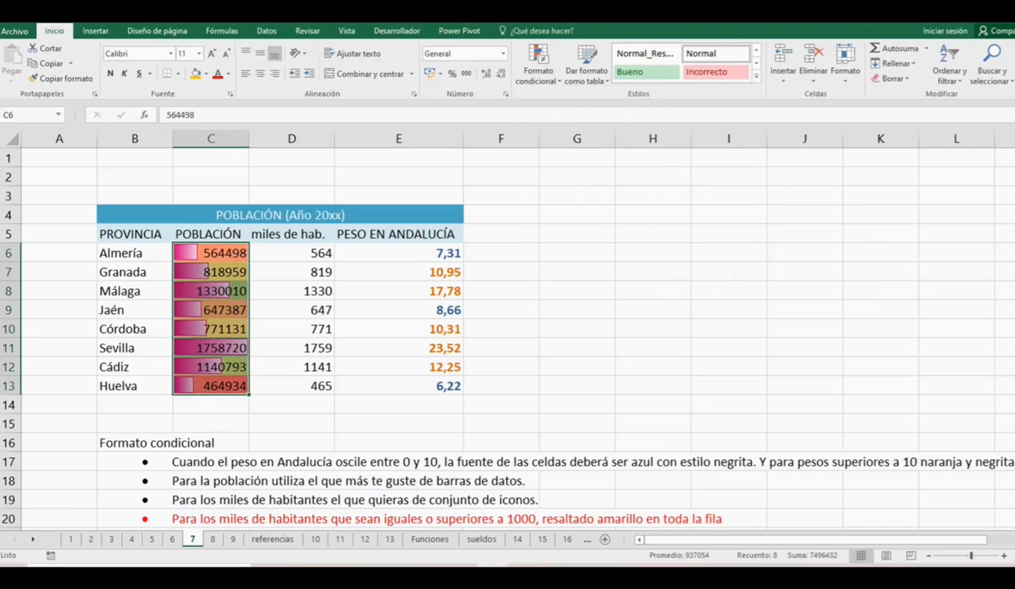
{"action": "key", "text": "ctrl+z"}
{"action": "key", "text": "ctrl+z"}
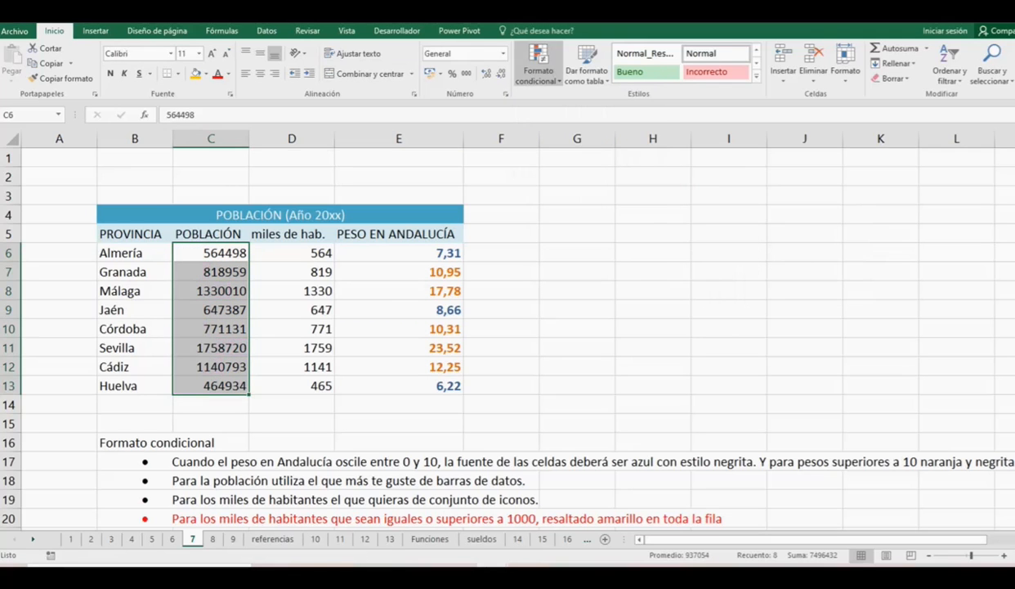
- Try the red, white and blue colour scale on C6:C13 and examine its rule's midpoint type options, leaving them unchanged
{"action": "left_click", "coordinate": [538, 69]}
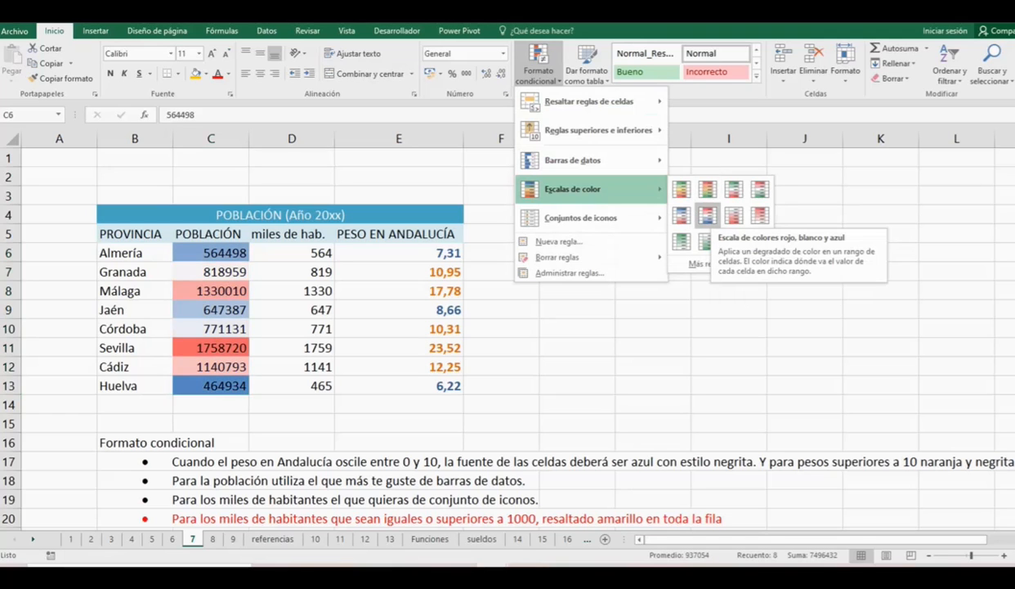
{"action": "left_click", "coordinate": [708, 215]}
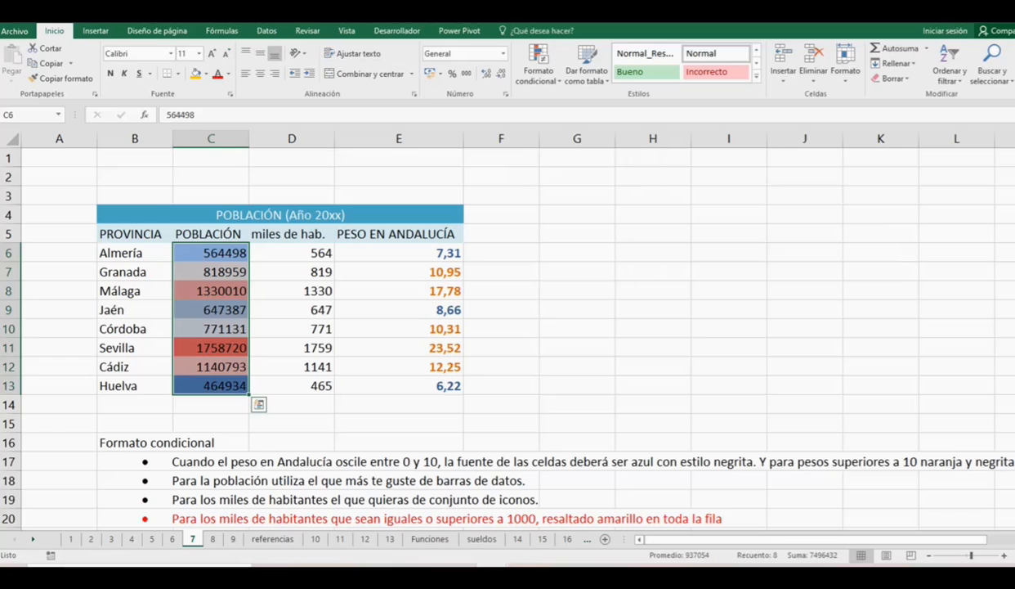
{"action": "left_click", "coordinate": [538, 69]}
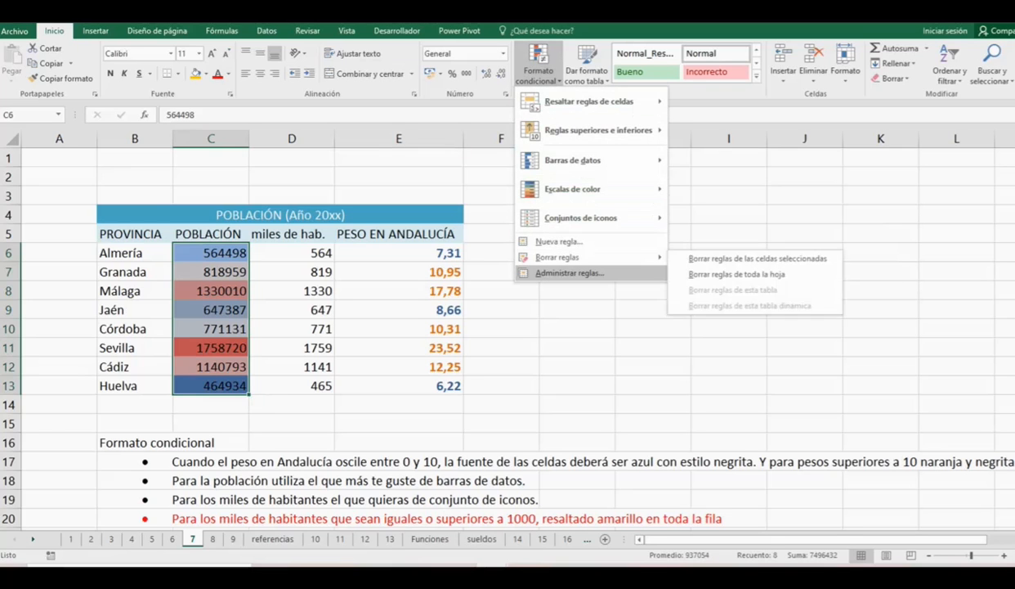
{"action": "left_click", "coordinate": [568, 272]}
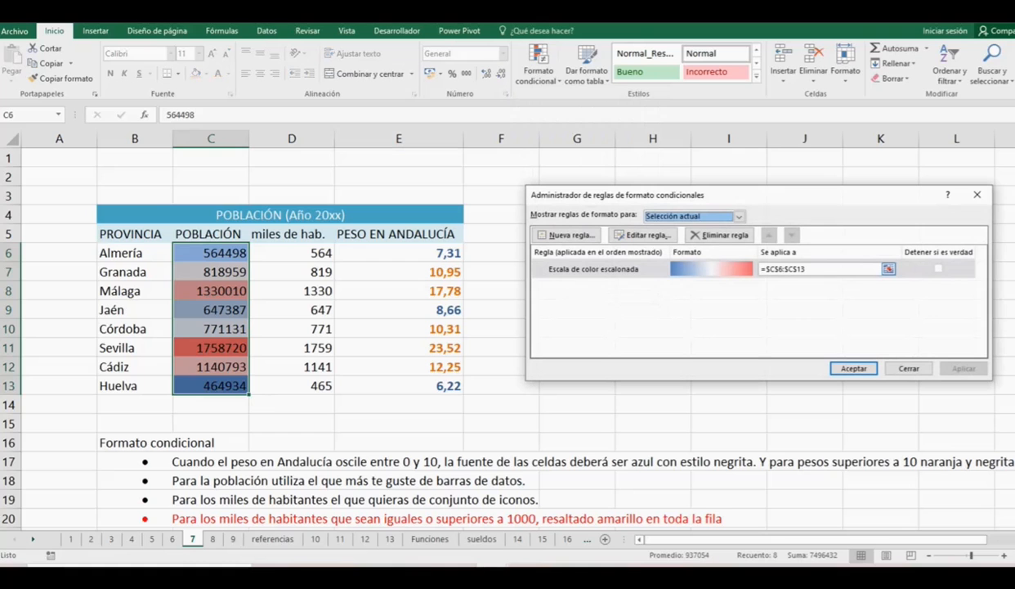
{"action": "left_click", "coordinate": [595, 269]}
{"action": "left_click", "coordinate": [644, 234]}
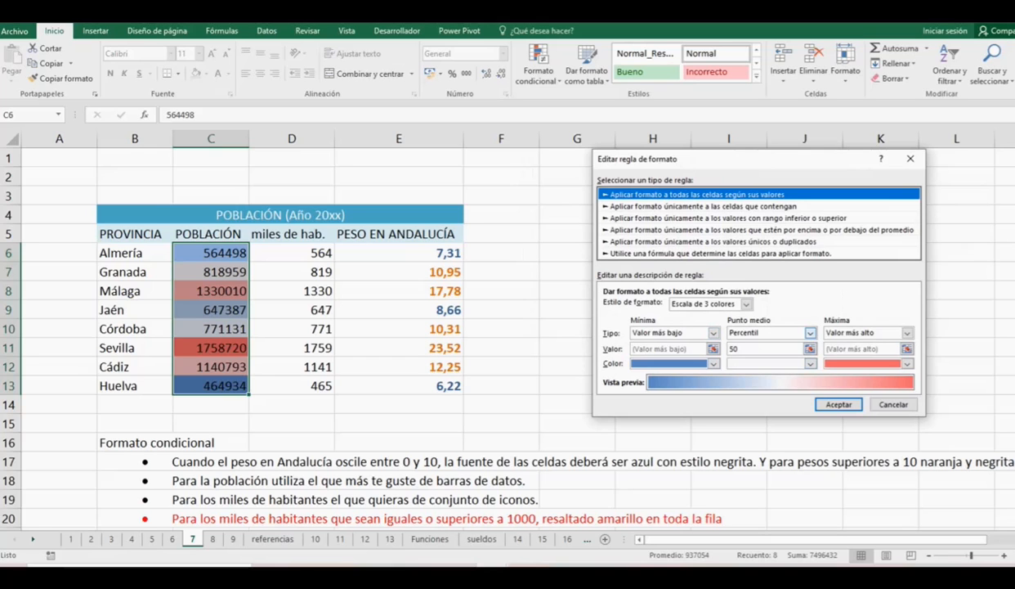
{"action": "left_click", "coordinate": [809, 333]}
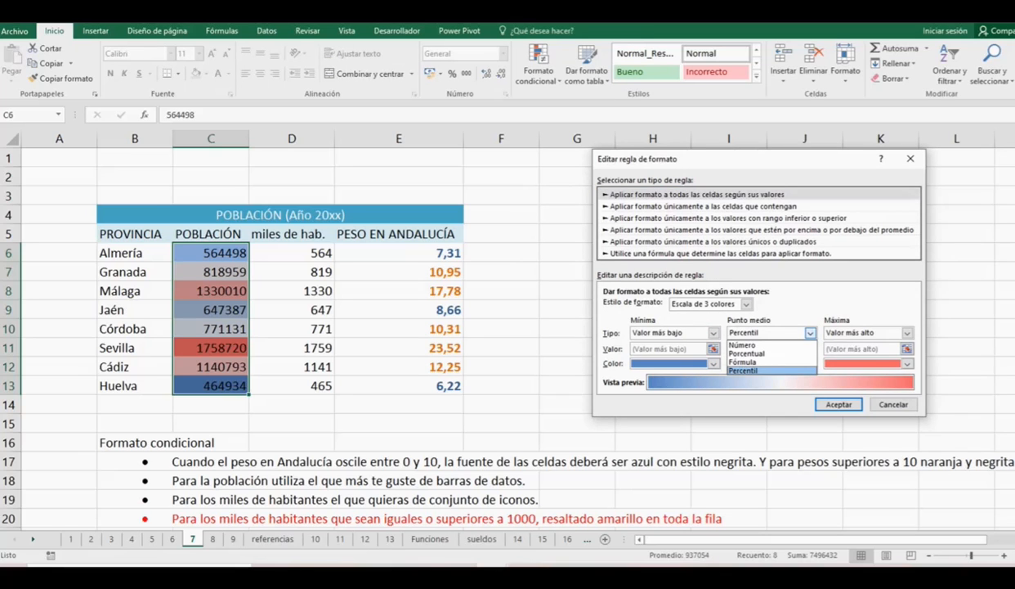
{"action": "left_click", "coordinate": [810, 333]}
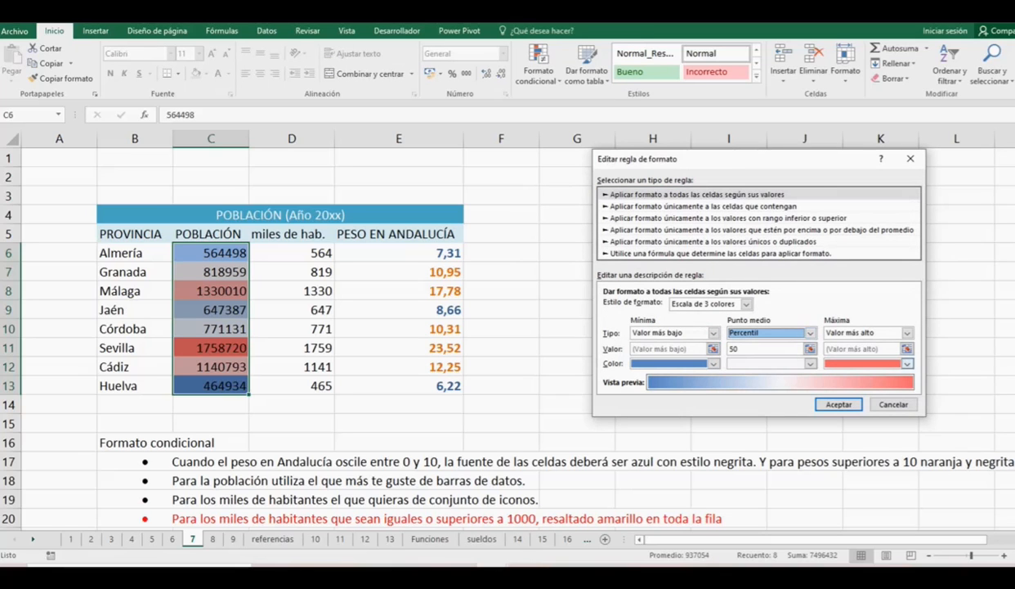
{"action": "left_click", "coordinate": [893, 404]}
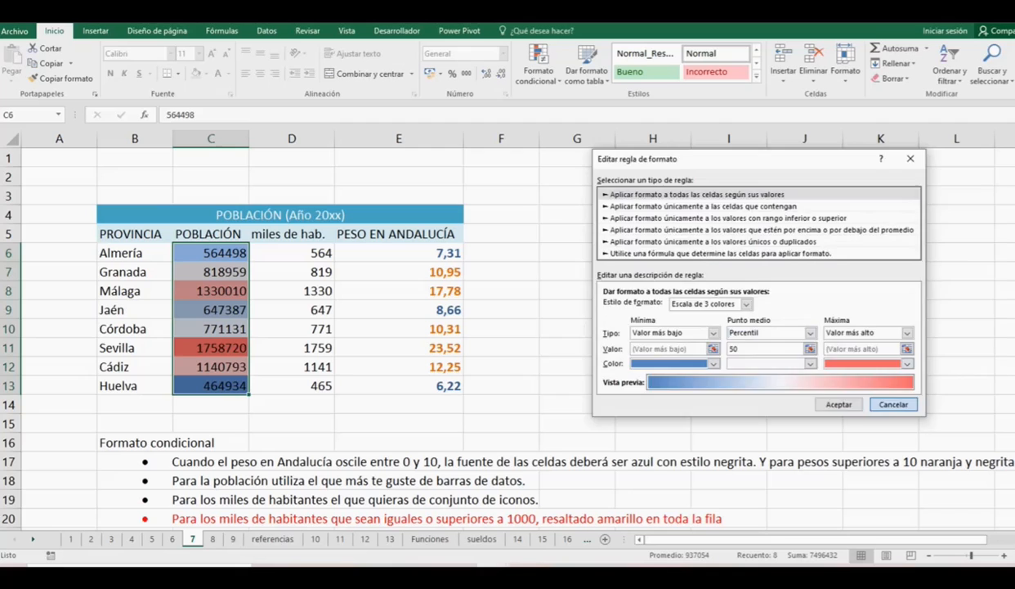
{"action": "left_click", "coordinate": [909, 368]}
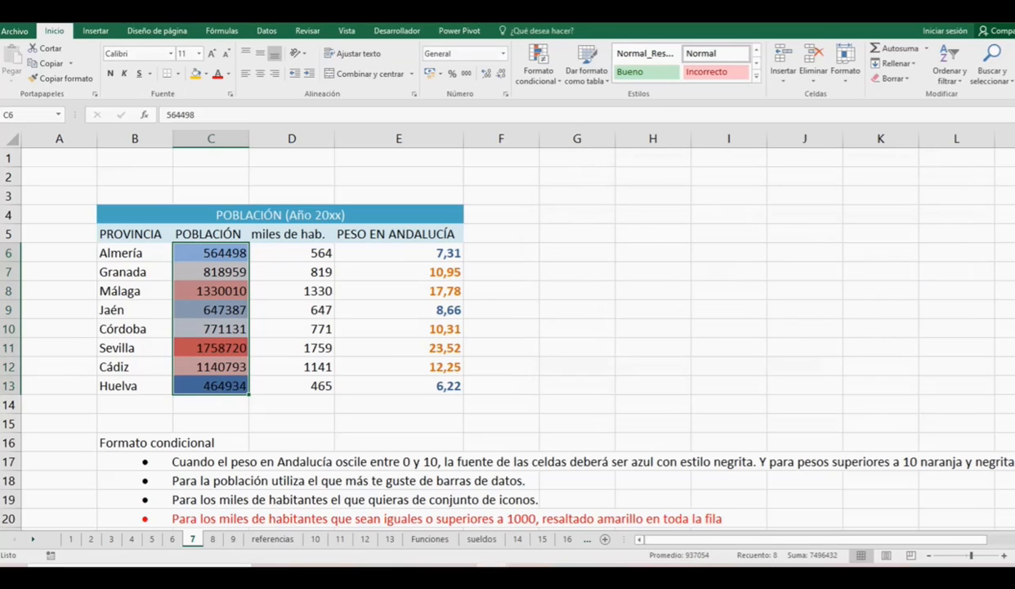
- Try to delete the colour scale rule on C6:C13 through the conditional formatting rules manager
{"action": "left_click", "coordinate": [539, 65]}
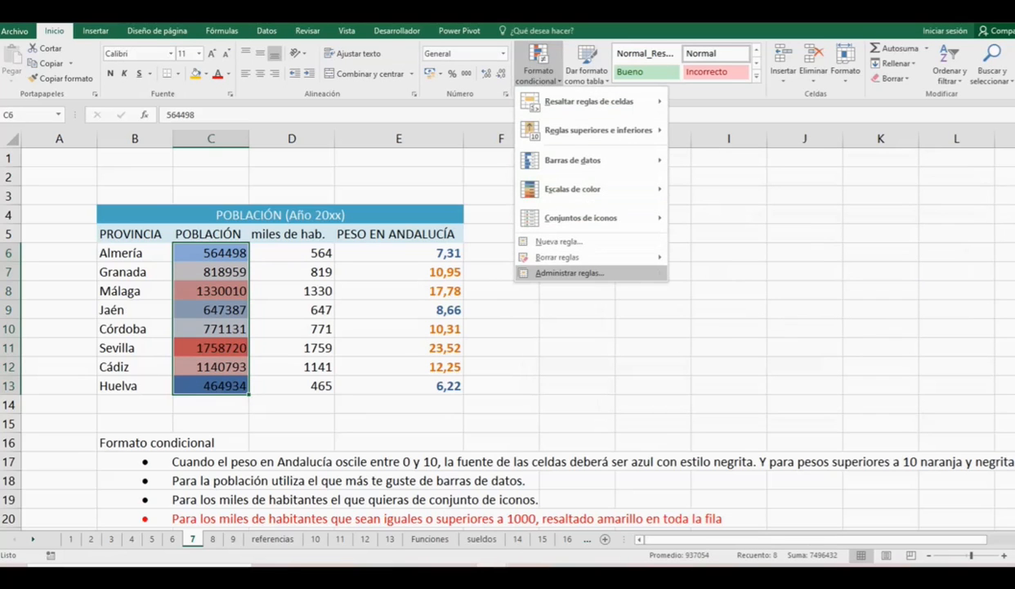
{"action": "left_click", "coordinate": [570, 272]}
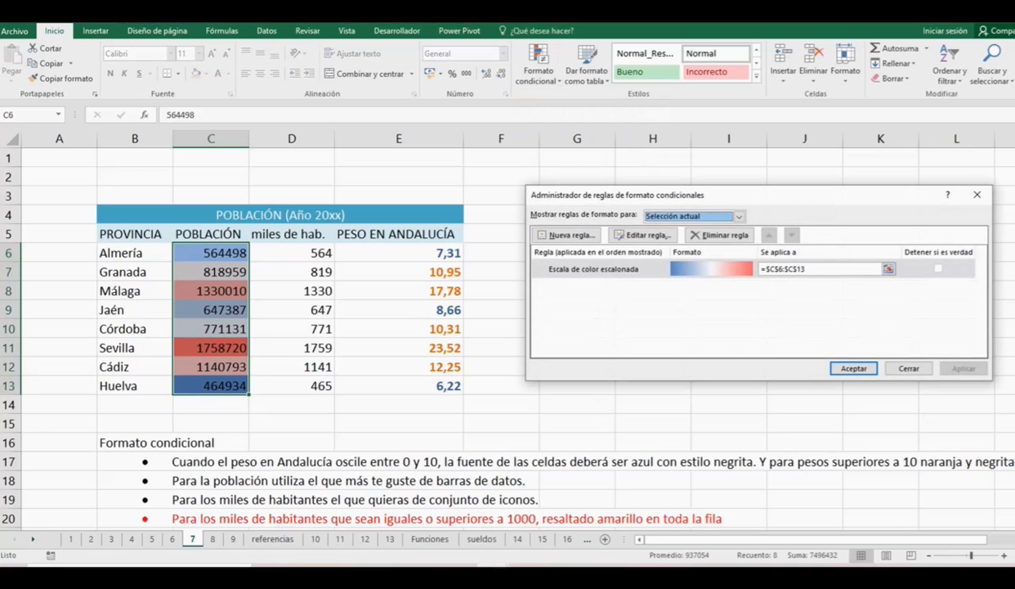
{"action": "left_click", "coordinate": [594, 269]}
{"action": "left_click", "coordinate": [719, 235]}
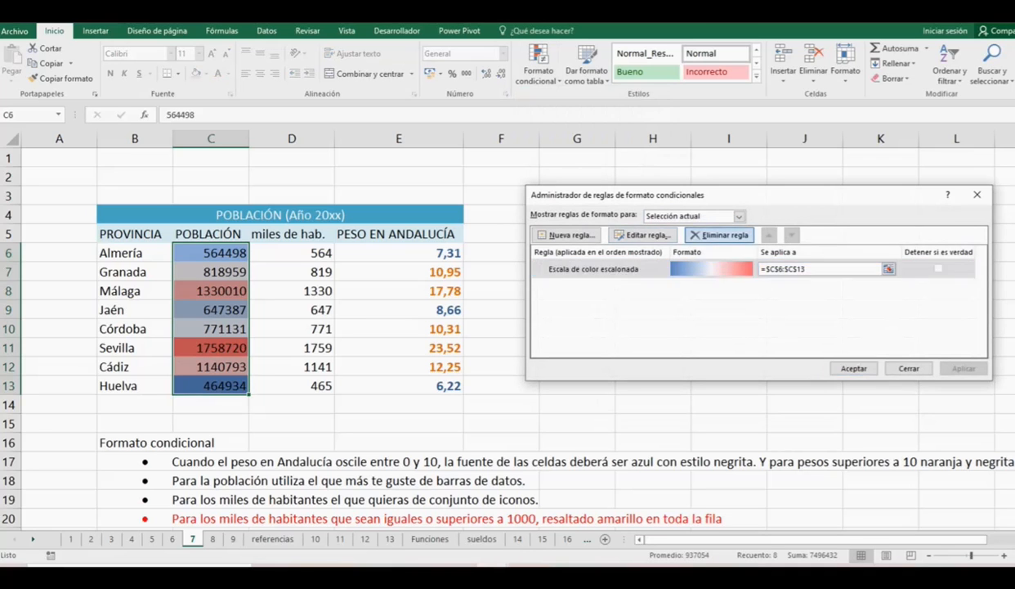
{"action": "left_click", "coordinate": [908, 368]}
- Try green gradient-fill data bars on C6:C13 over the existing colour scale
{"action": "left_click", "coordinate": [538, 65]}
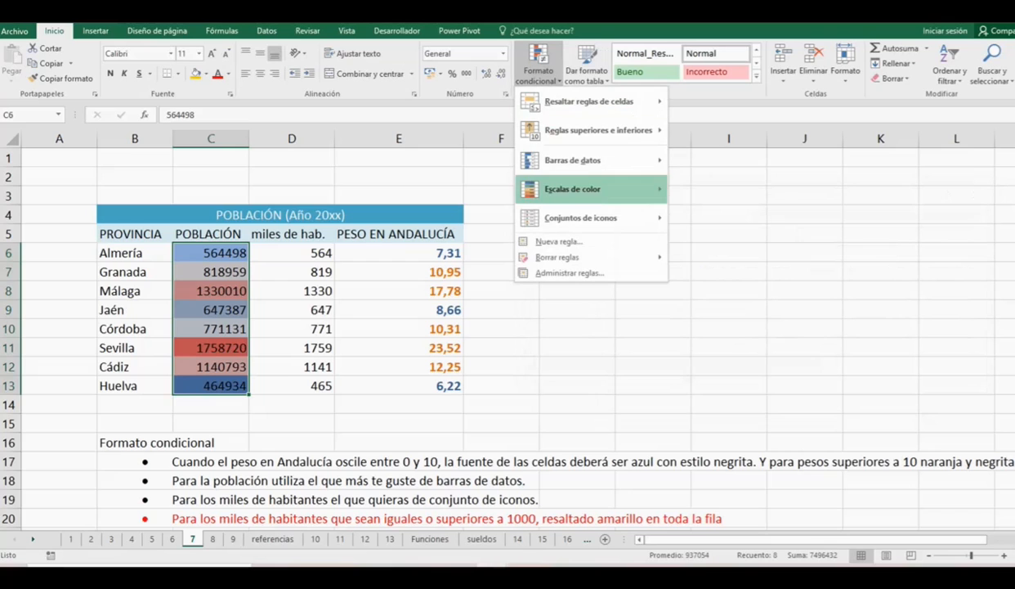
{"action": "mouse_move", "coordinate": [584, 160]}
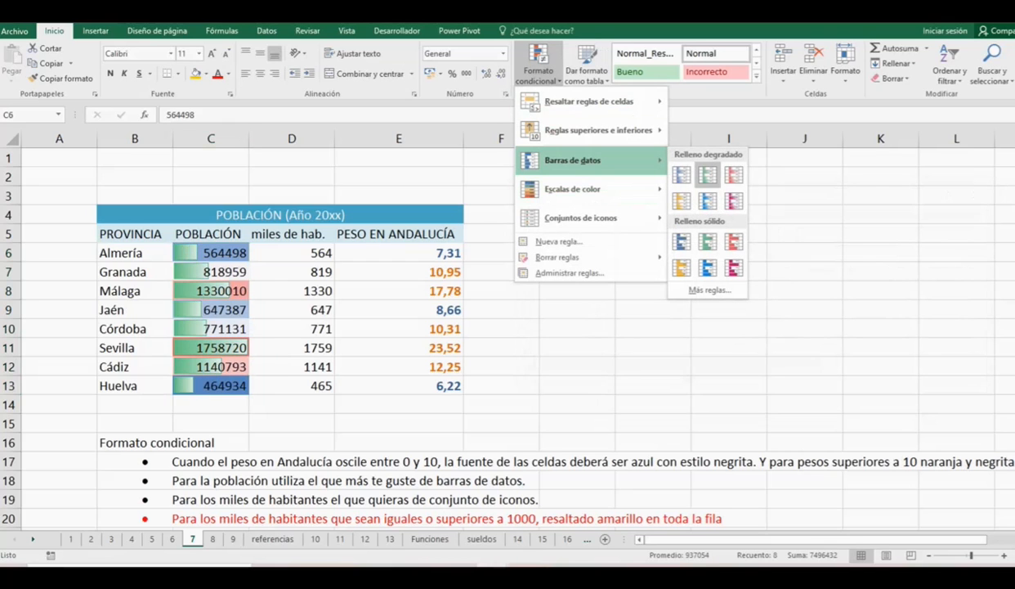
{"action": "left_click", "coordinate": [707, 175]}
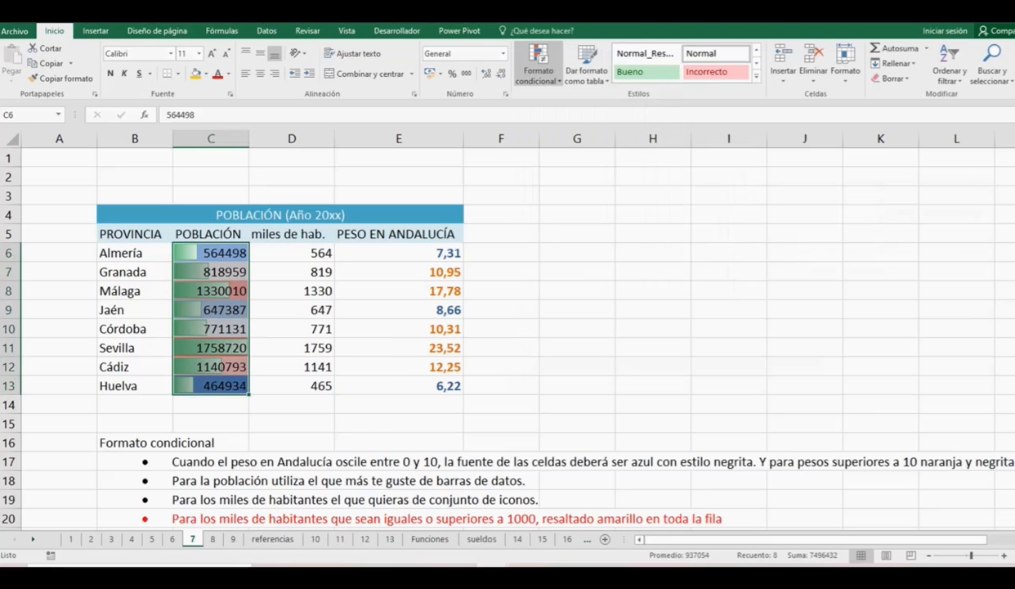
- Clear the conditional formatting rules from the selected population cells C6:C13 only
{"action": "left_click", "coordinate": [539, 69]}
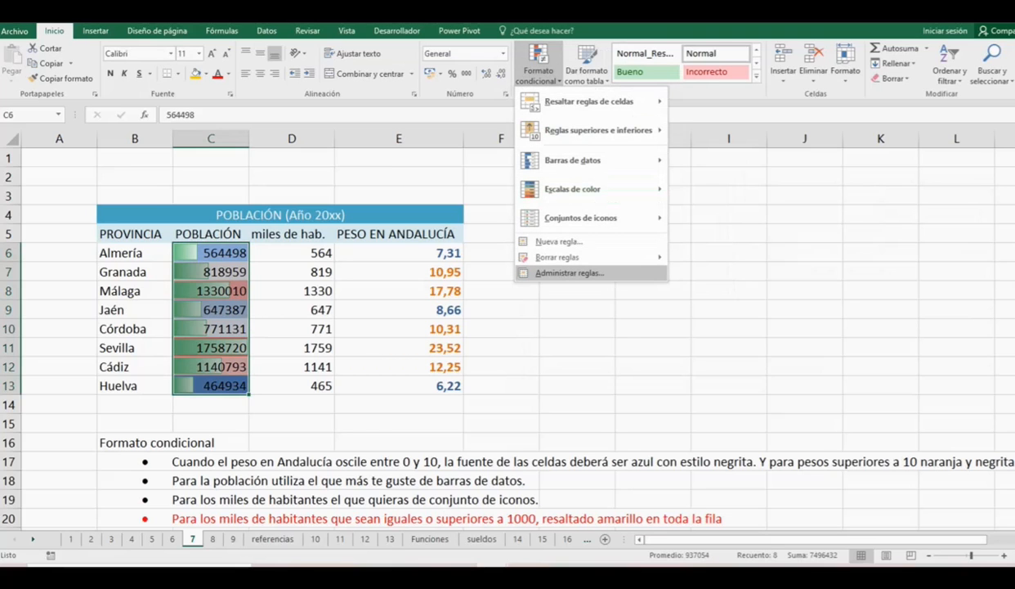
{"action": "mouse_move", "coordinate": [572, 256]}
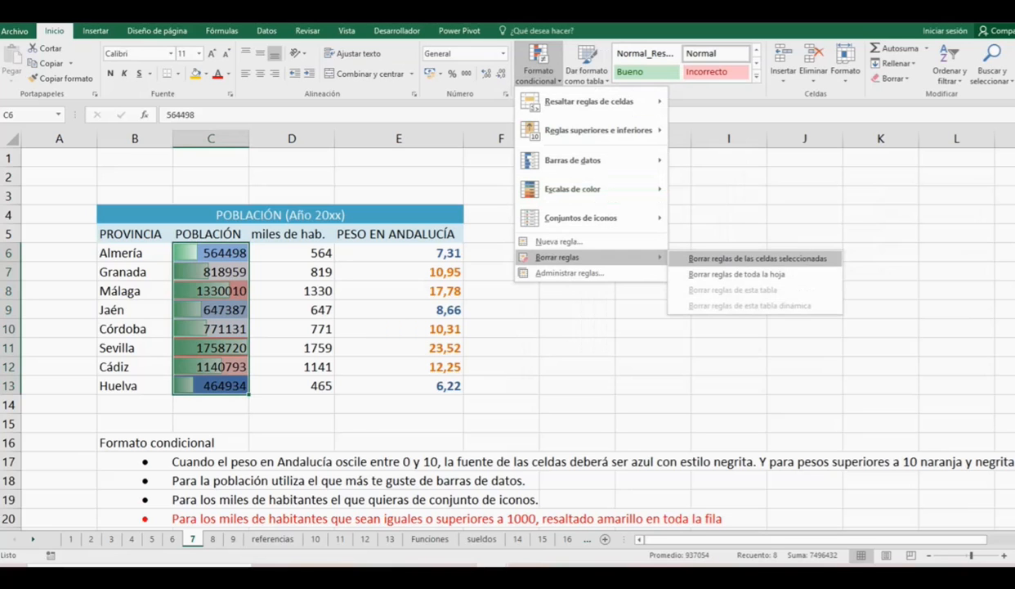
{"action": "left_click", "coordinate": [758, 259]}
{"action": "left_click", "coordinate": [728, 272]}
{"action": "left_click_drag", "start_coordinate": [210, 253], "coordinate": [210, 385]}
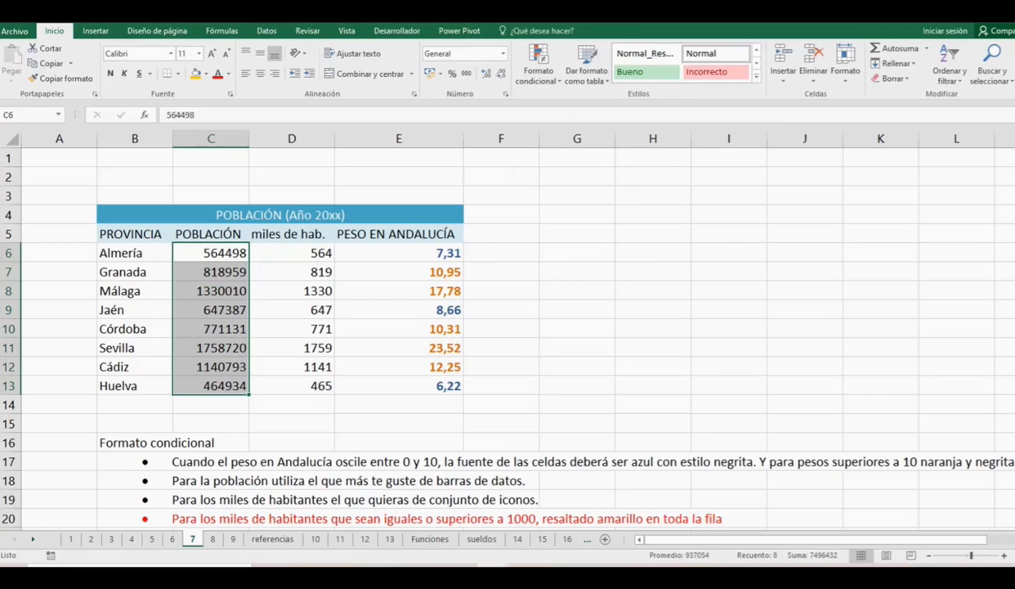
- Apply light blue gradient-fill data bars to the population figures in C6:C13
{"action": "left_click", "coordinate": [539, 72]}
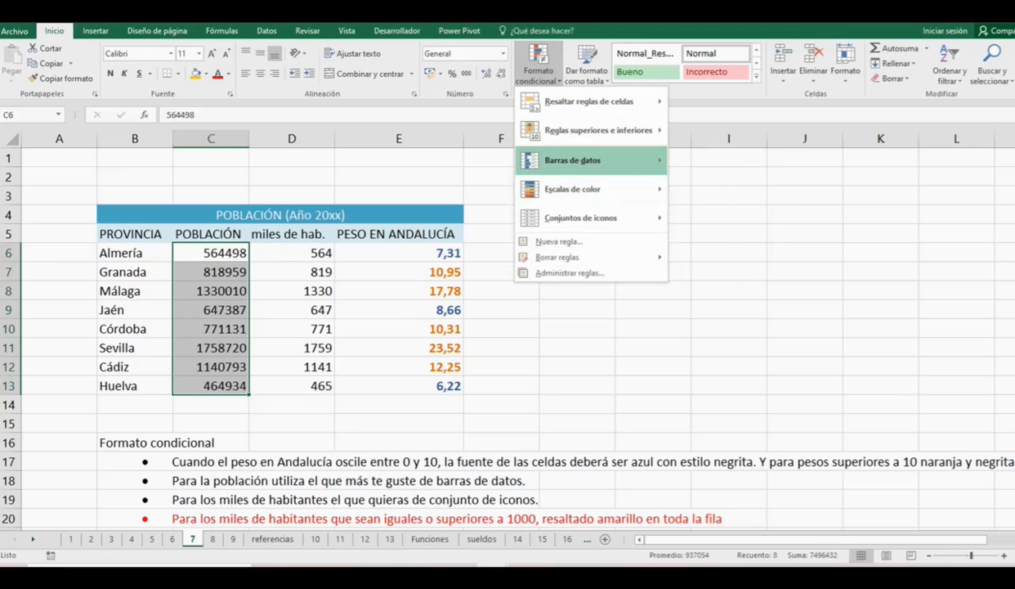
{"action": "mouse_move", "coordinate": [588, 161]}
{"action": "left_click", "coordinate": [708, 202]}
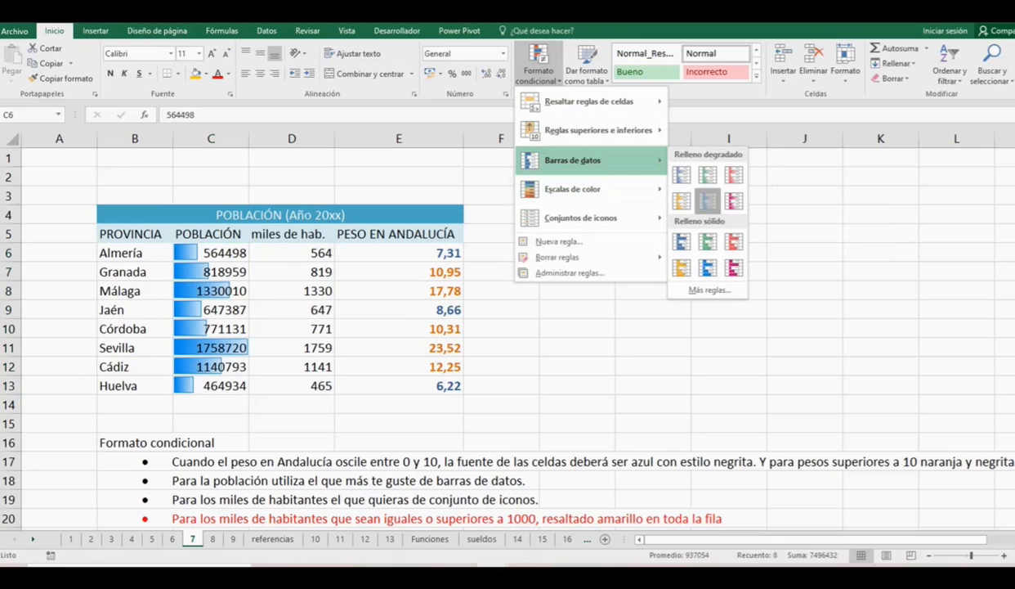
{"action": "left_click", "coordinate": [653, 271]}
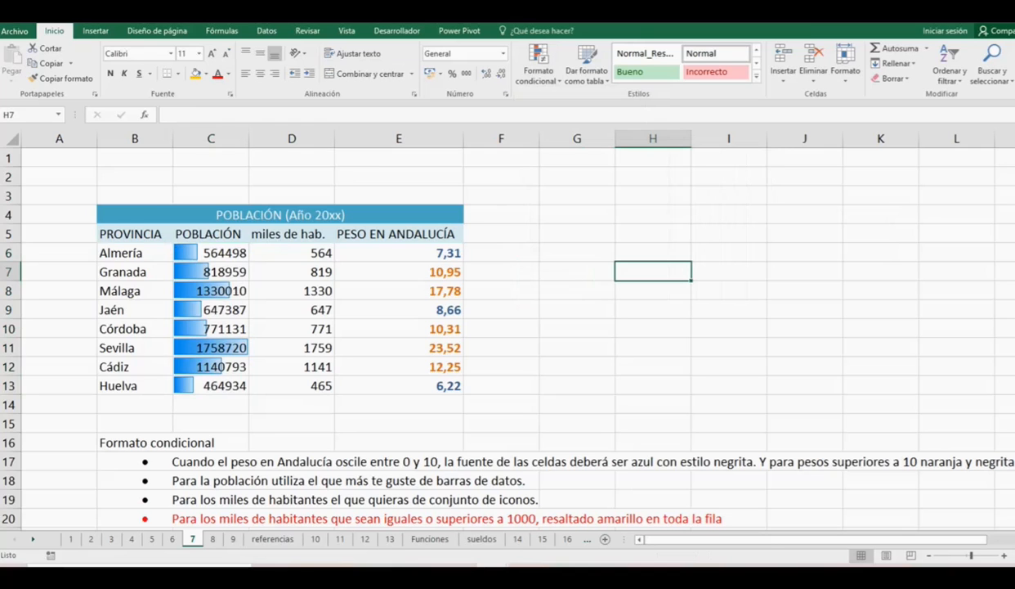
- Apply the coloured three-arrow icon set (3 flechas de color) to the thousands of inhabitants in D6:D13
{"action": "left_click_drag", "start_coordinate": [292, 253], "coordinate": [292, 385]}
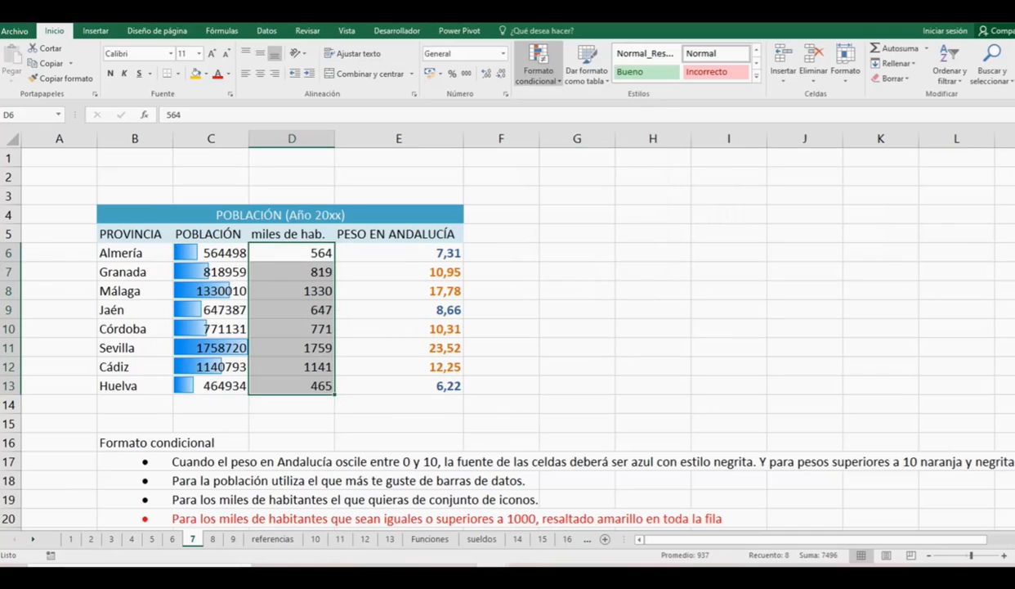
{"action": "left_click", "coordinate": [538, 65]}
{"action": "mouse_move", "coordinate": [580, 218]}
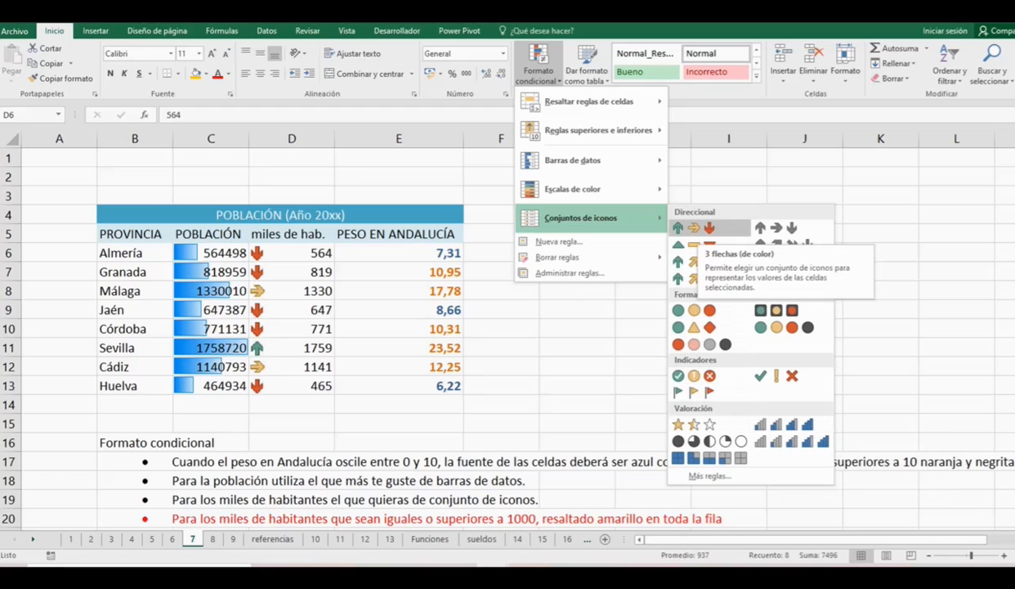
{"action": "left_click", "coordinate": [699, 228]}
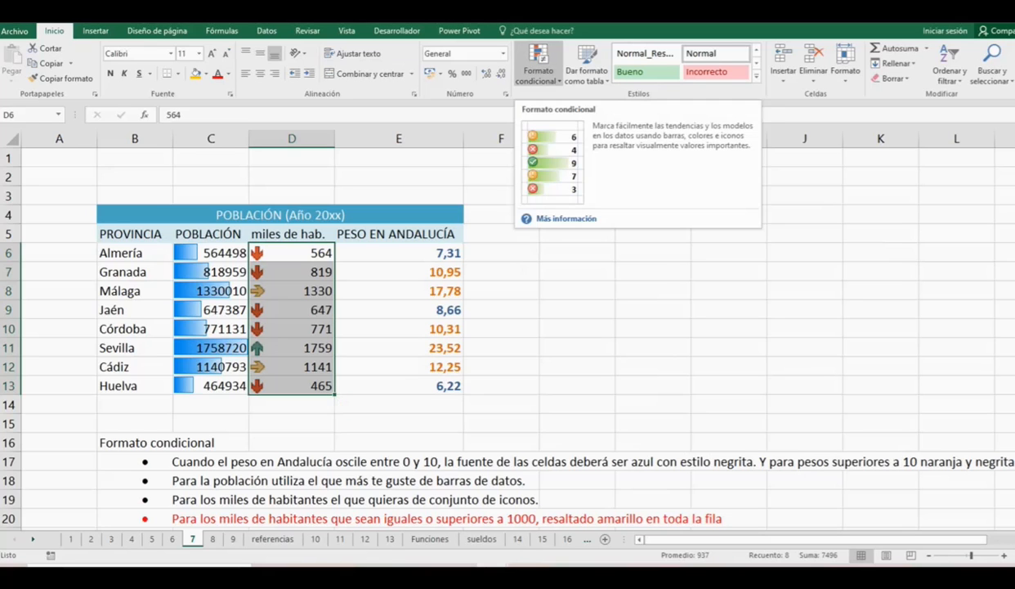
- Edit the arrow icon set rule on D6:D13 so the green arrow marks values >= 1500, with type Número
{"action": "left_click", "coordinate": [538, 69]}
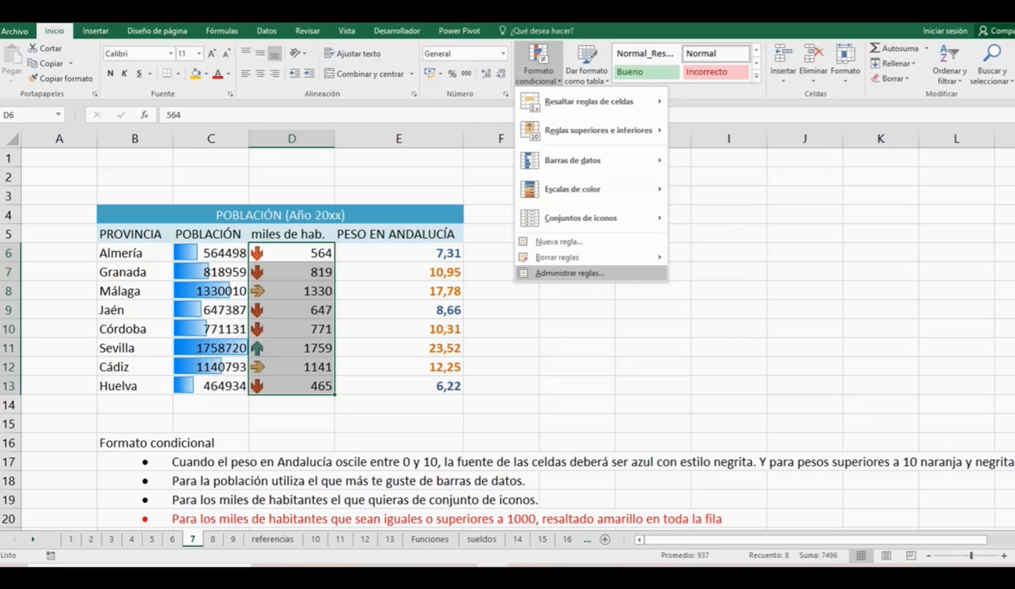
{"action": "left_click", "coordinate": [570, 273]}
{"action": "left_click", "coordinate": [614, 272]}
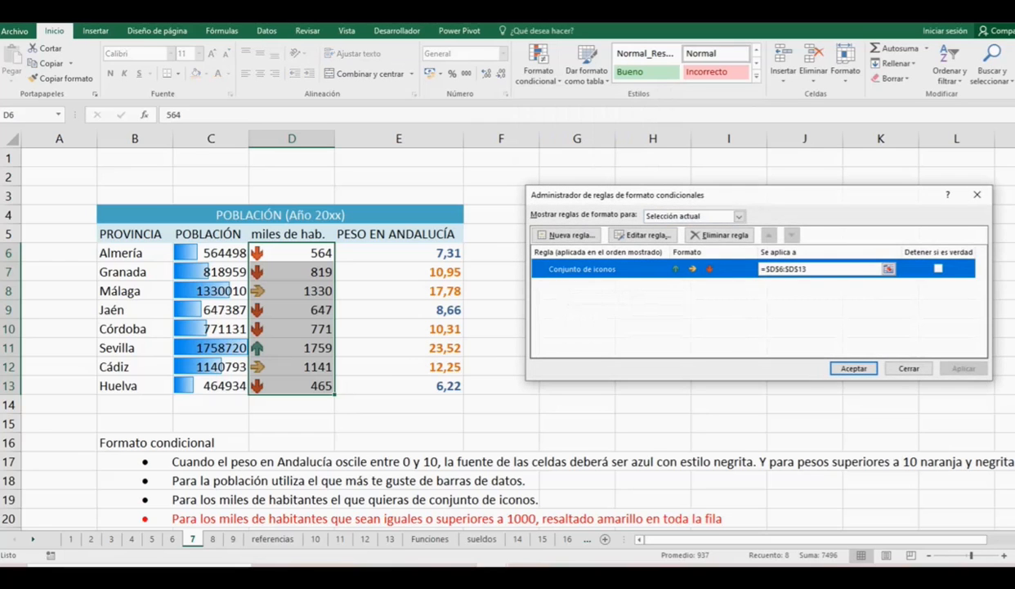
{"action": "left_click", "coordinate": [643, 234]}
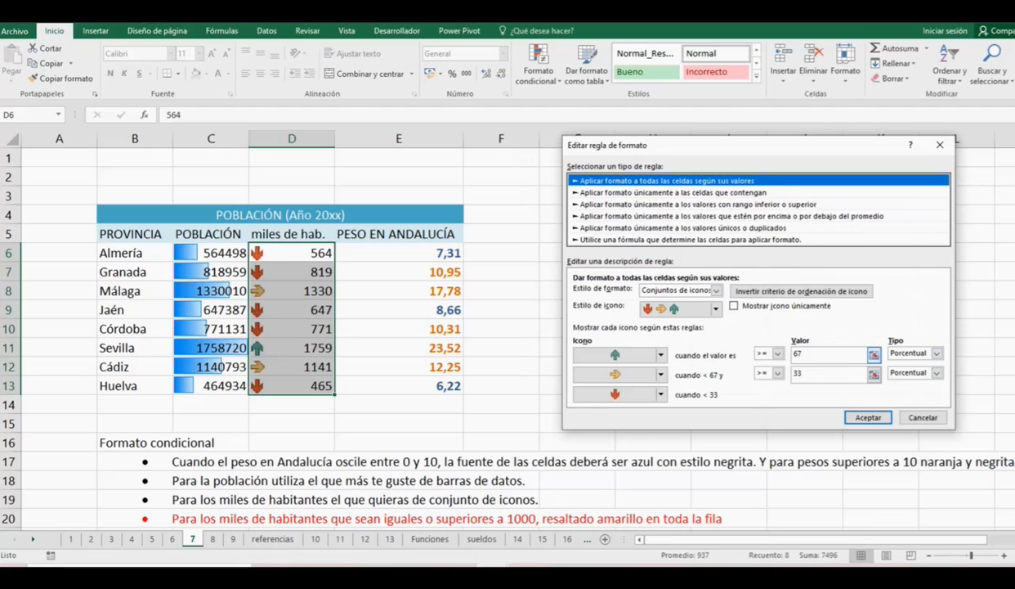
{"action": "left_click_drag", "start_coordinate": [808, 354], "coordinate": [793, 354]}
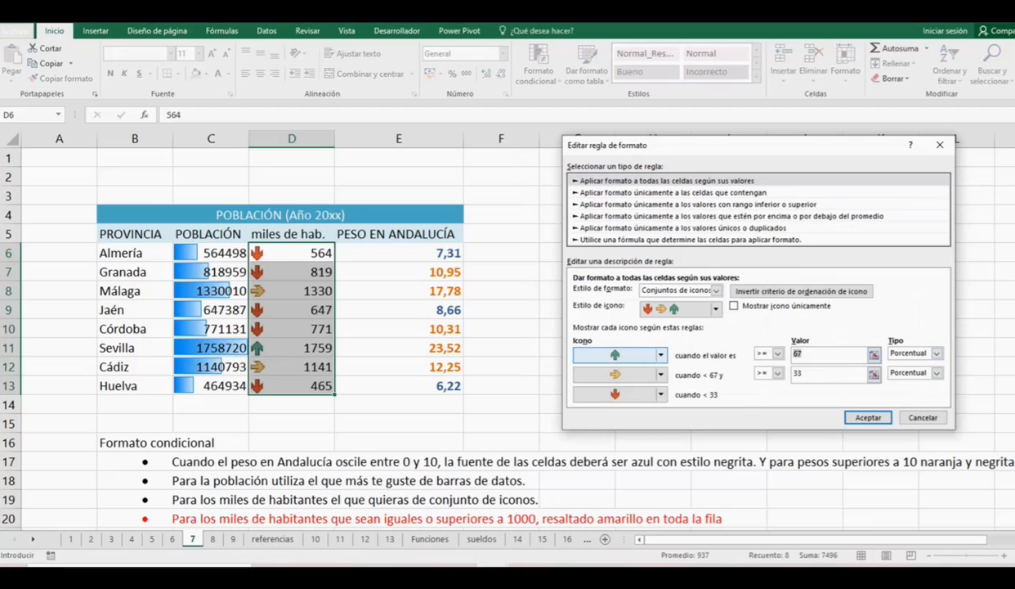
{"action": "left_click_drag", "start_coordinate": [806, 373], "coordinate": [792, 354]}
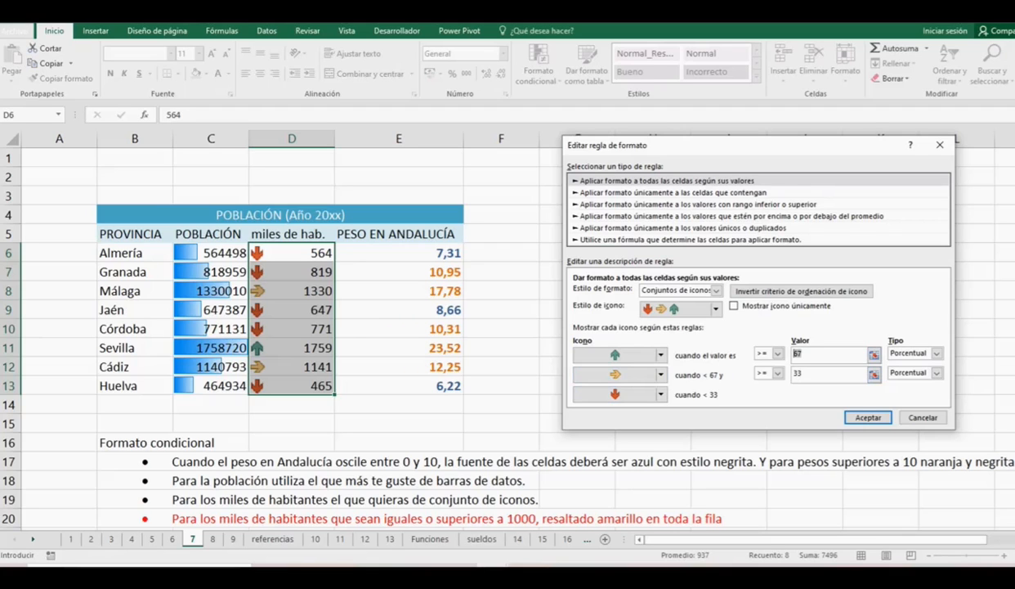
{"action": "left_click", "coordinate": [937, 354]}
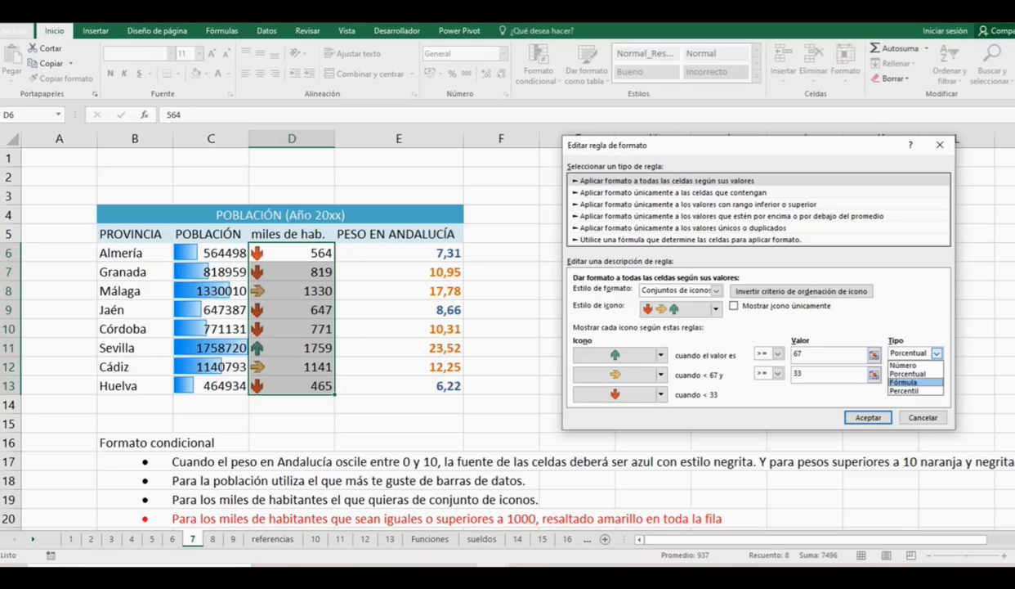
{"action": "key", "text": "Return"}
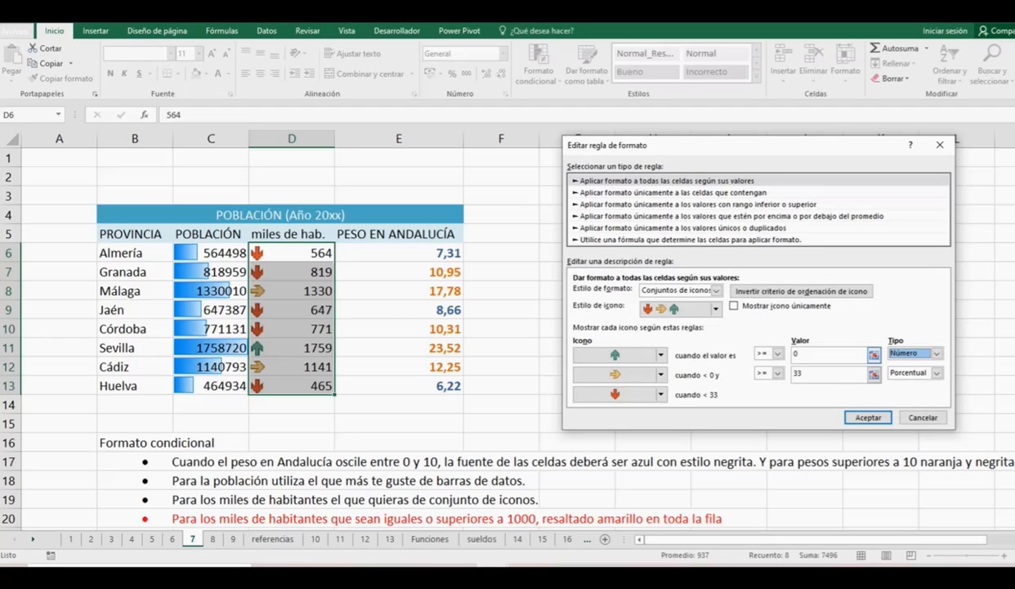
{"action": "left_click", "coordinate": [816, 354]}
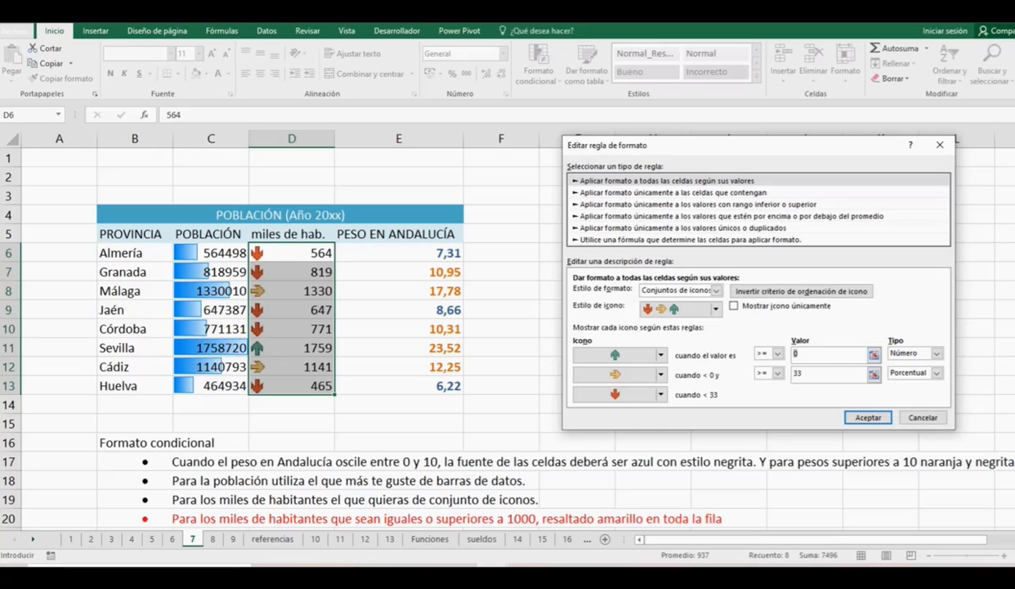
{"action": "key", "text": "BackSpace"}
{"action": "type", "text": "1500"}
- Set the yellow arrow's threshold to >= 1000 with type Número in the same icon set rule
{"action": "left_click", "coordinate": [935, 372]}
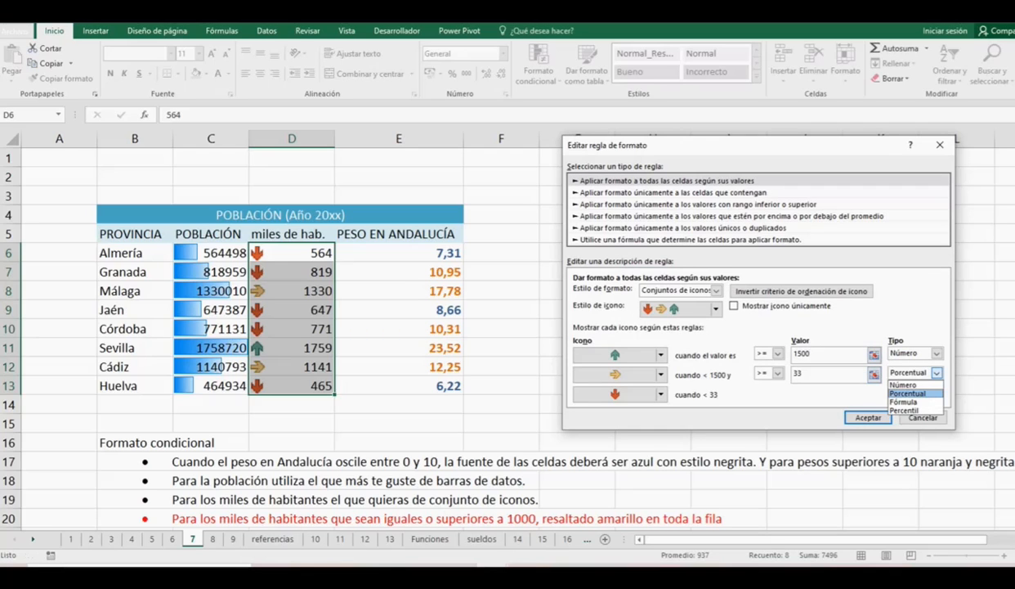
{"action": "left_click", "coordinate": [904, 385]}
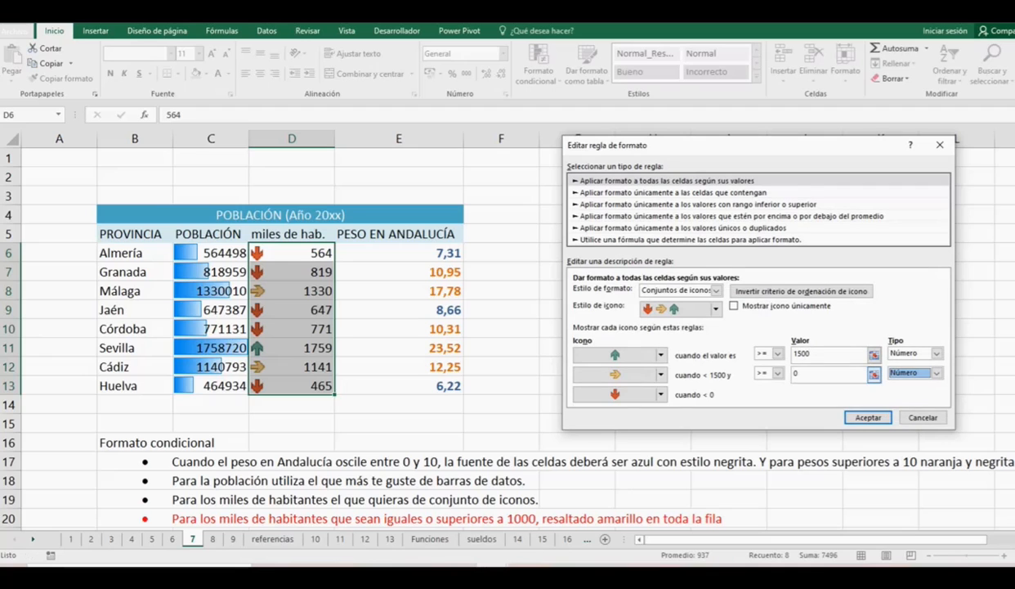
{"action": "left_click", "coordinate": [795, 373]}
{"action": "type", "text": "1000"}
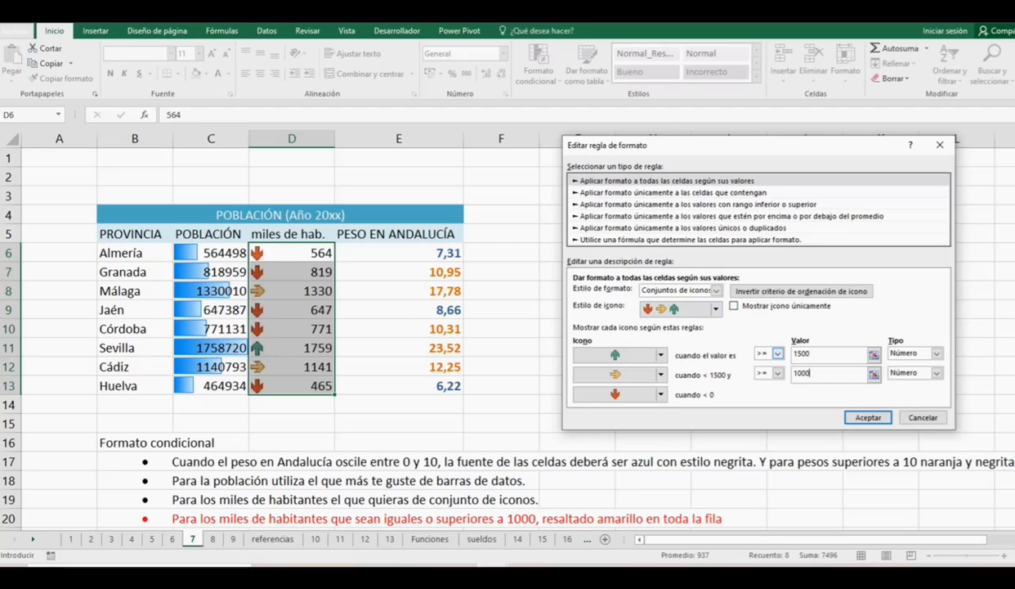
- Keep >= as the green arrow's comparison and apply the edited icon set rule to D6:D13
{"action": "left_click", "coordinate": [777, 353]}
{"action": "left_click", "coordinate": [748, 352]}
{"action": "left_click", "coordinate": [869, 417]}
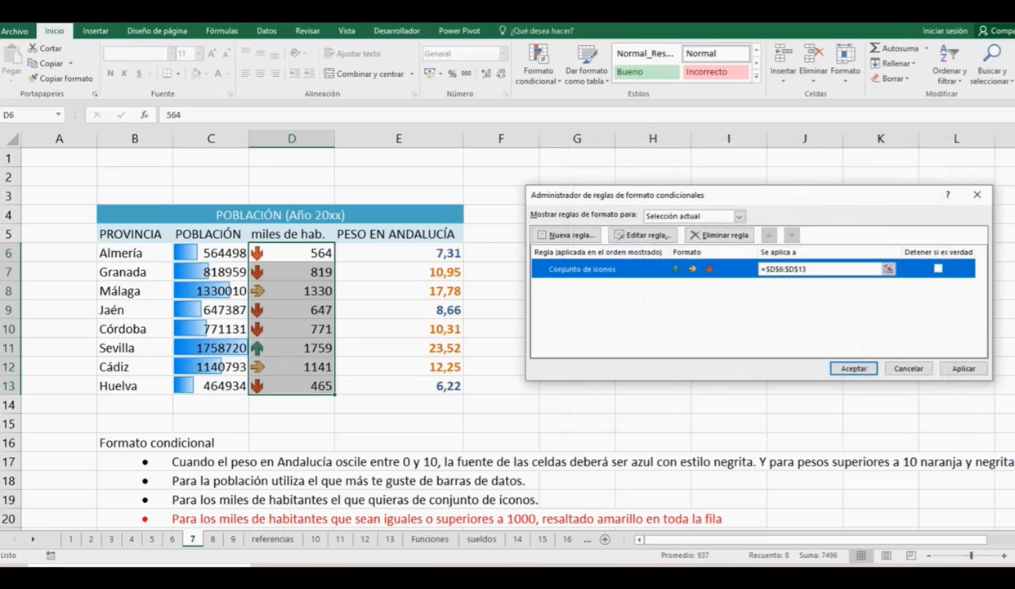
{"action": "left_click", "coordinate": [834, 362]}
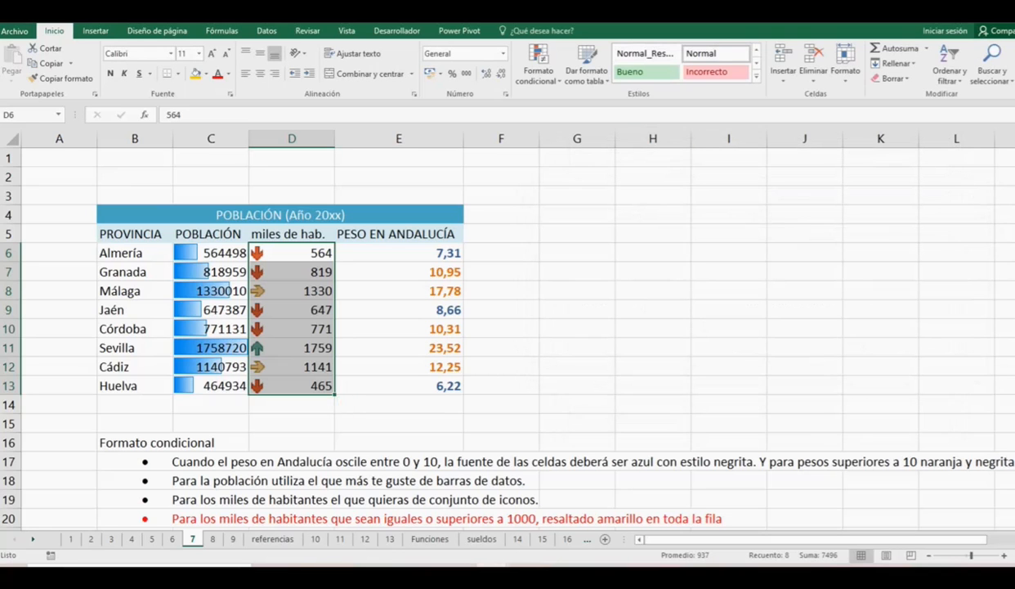
- Change the icon set rule on D6:D13 so green arrows mark values >= 1000 and yellow arrows values >= 500
{"action": "left_click", "coordinate": [538, 65]}
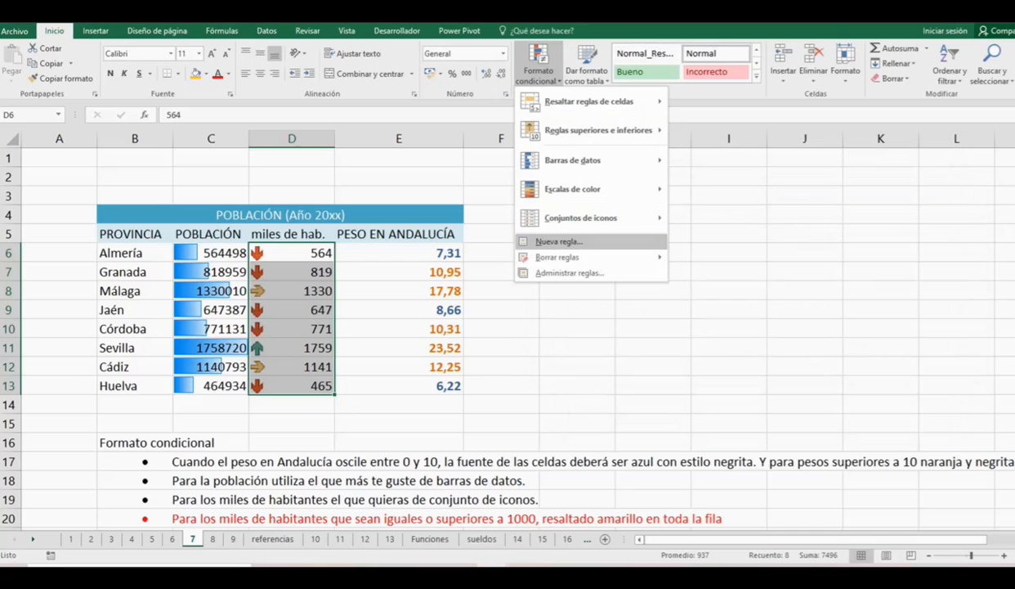
{"action": "left_click", "coordinate": [570, 273]}
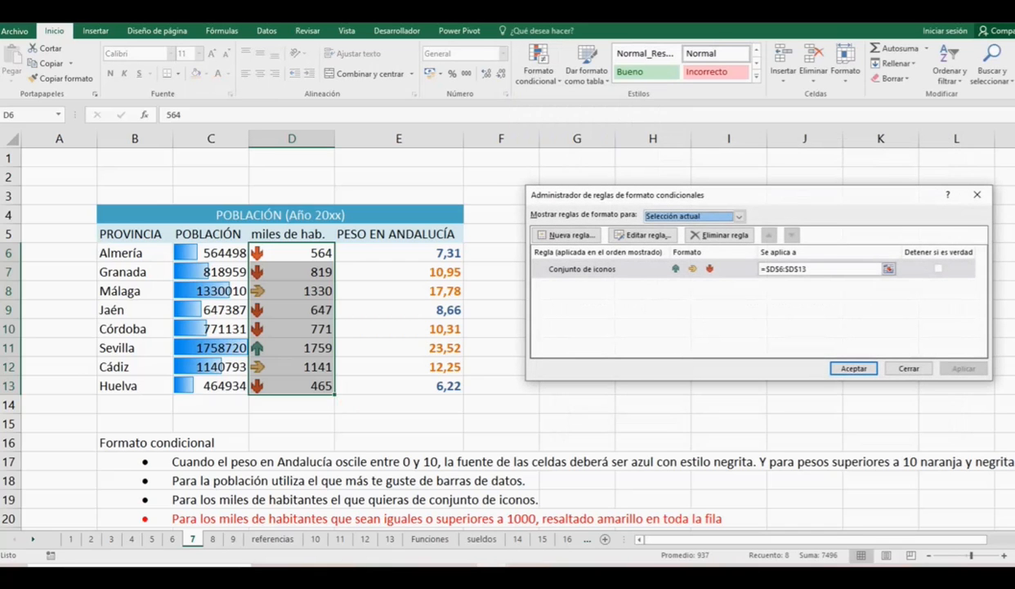
{"action": "left_click", "coordinate": [582, 269]}
{"action": "left_click", "coordinate": [643, 235]}
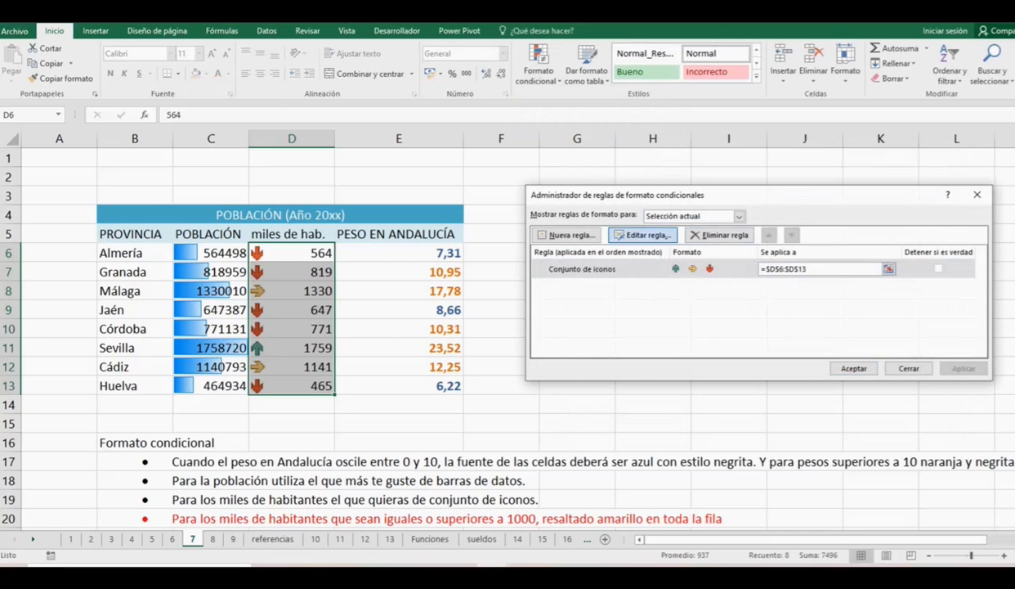
{"action": "left_click_drag", "start_coordinate": [811, 354], "coordinate": [798, 354]}
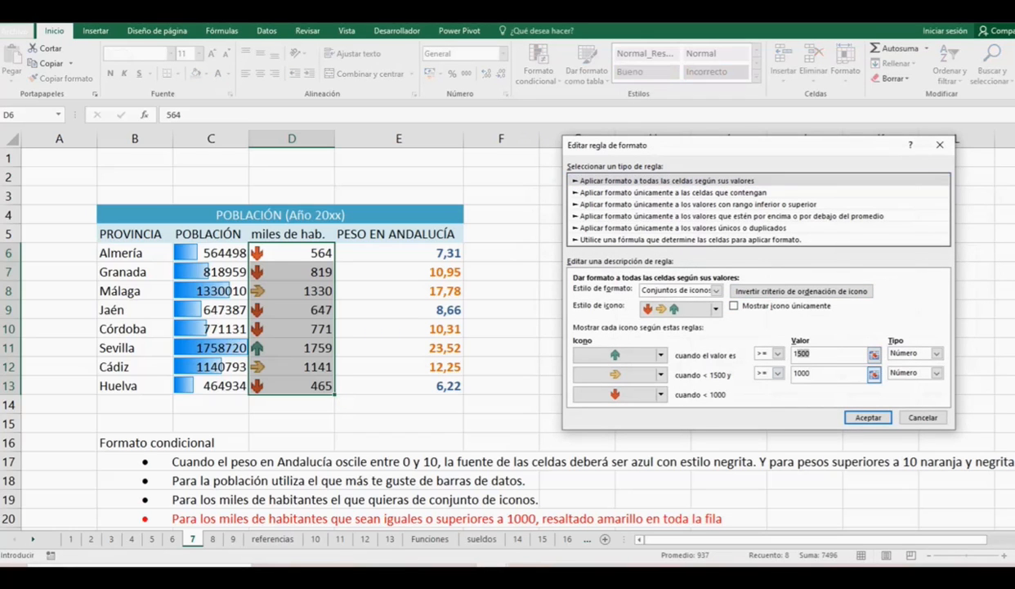
{"action": "type", "text": "000"}
{"action": "double_click", "coordinate": [803, 373]}
{"action": "type", "text": "500"}
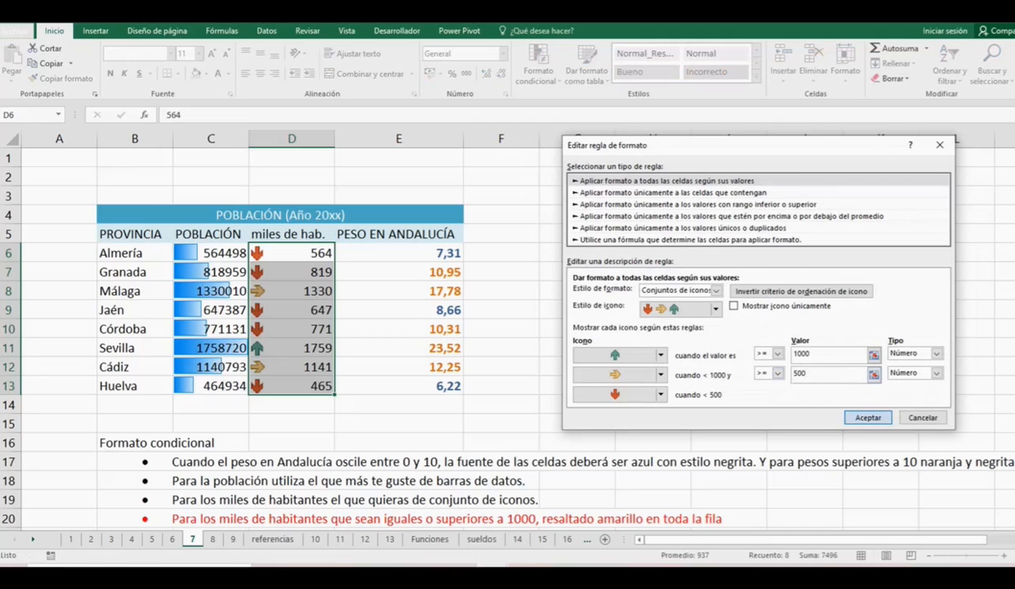
{"action": "key", "text": "Return"}
{"action": "key", "text": "Return"}
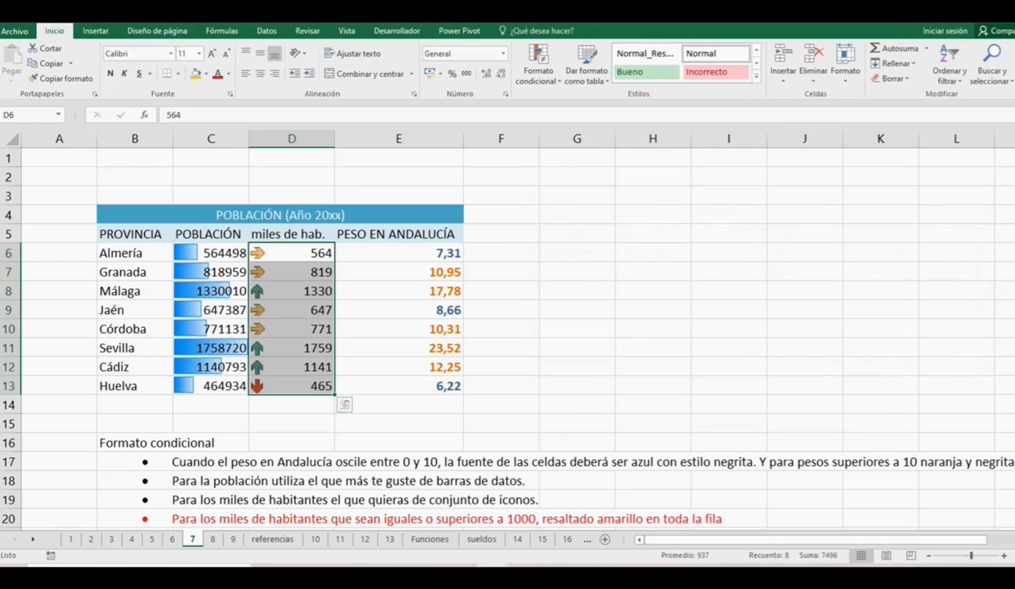
{"action": "left_click", "coordinate": [728, 253]}
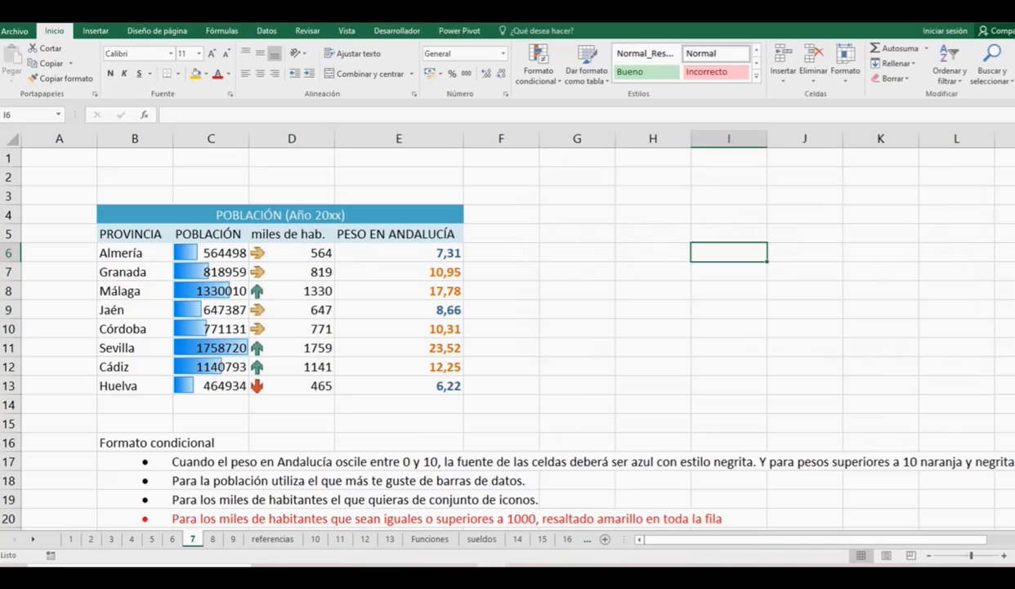
{"action": "left_click", "coordinate": [577, 309]}
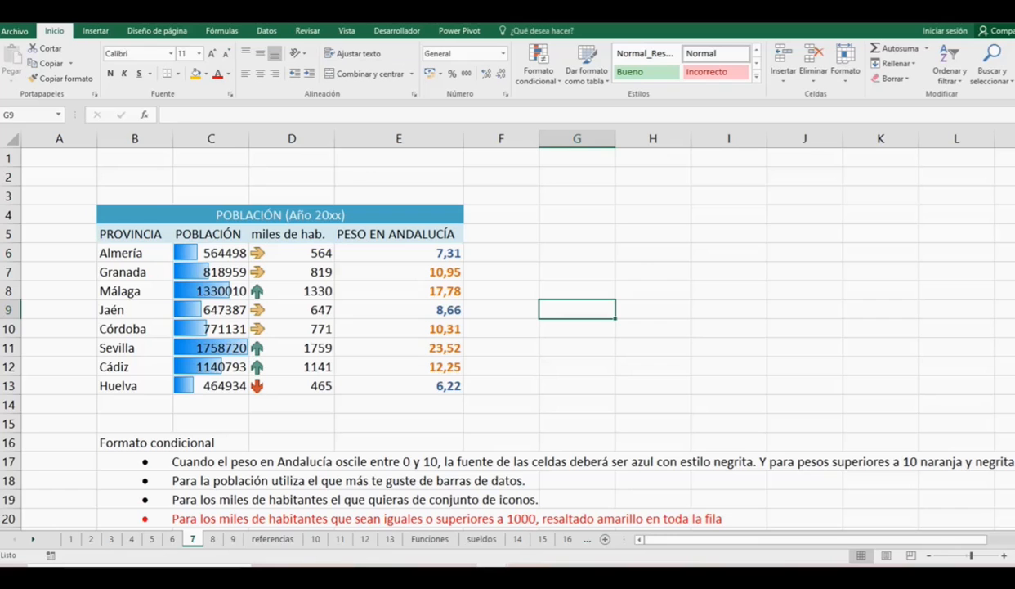
{"action": "left_click", "coordinate": [577, 253]}
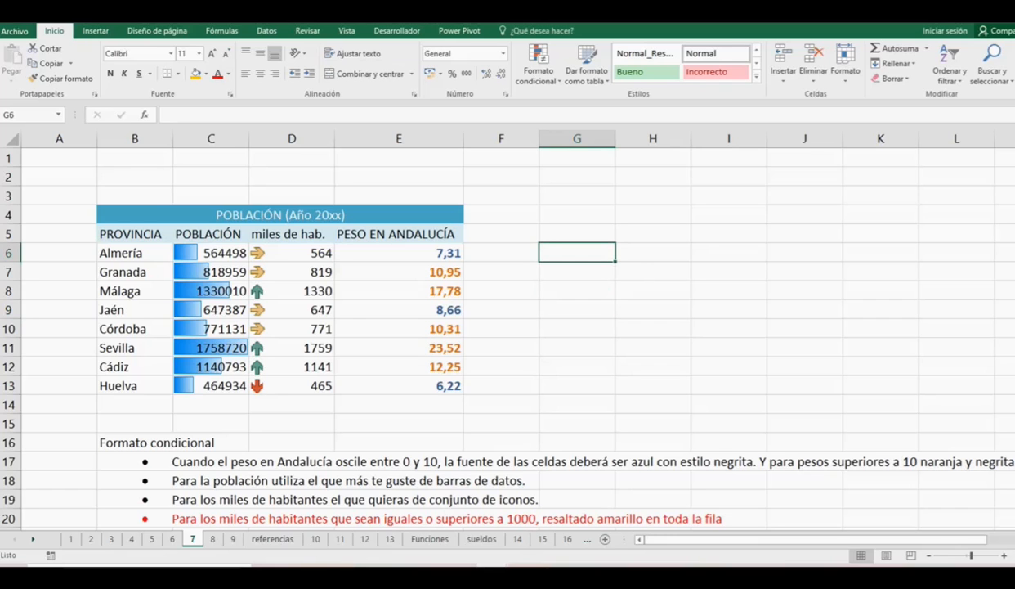
- Start a new conditional formatting rule for the table rows B6:E13 that uses a formula to determine the cells
{"action": "scroll", "coordinate": [491, 327], "scroll_direction": "down", "scroll_amount": 1}
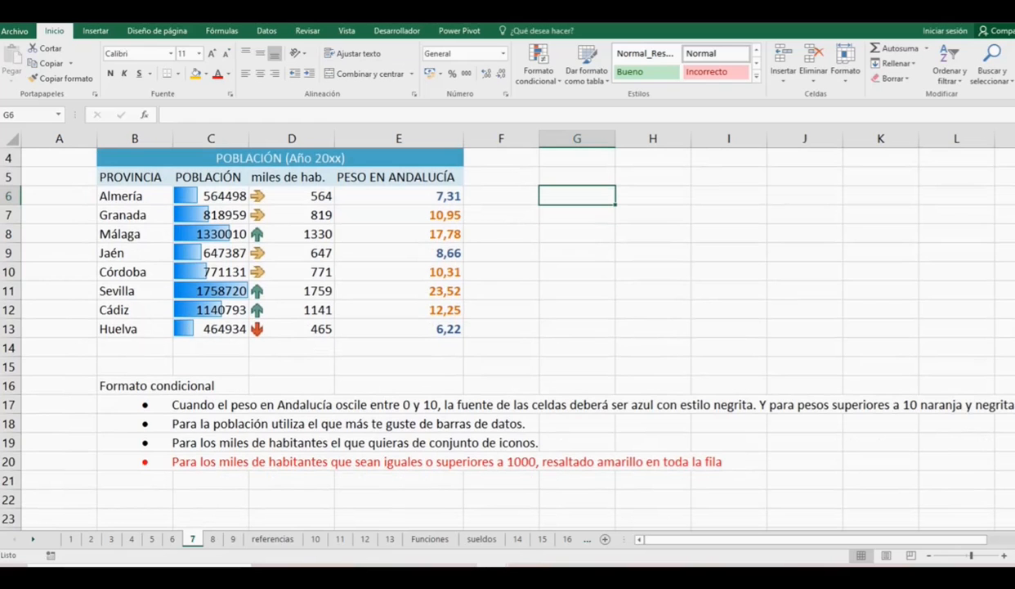
{"action": "left_click_drag", "start_coordinate": [123, 195], "coordinate": [408, 329]}
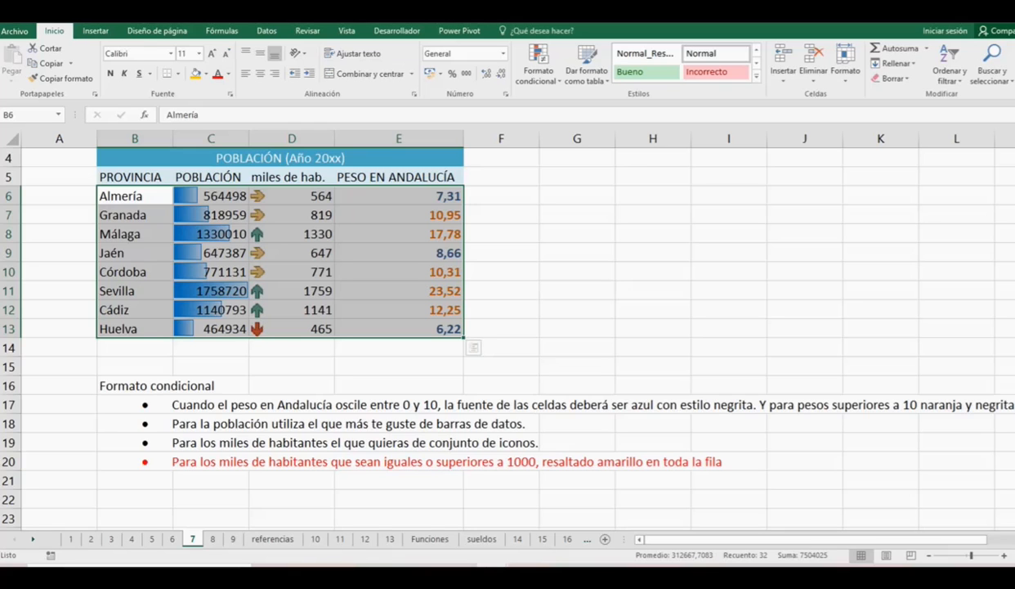
{"action": "left_click", "coordinate": [538, 63]}
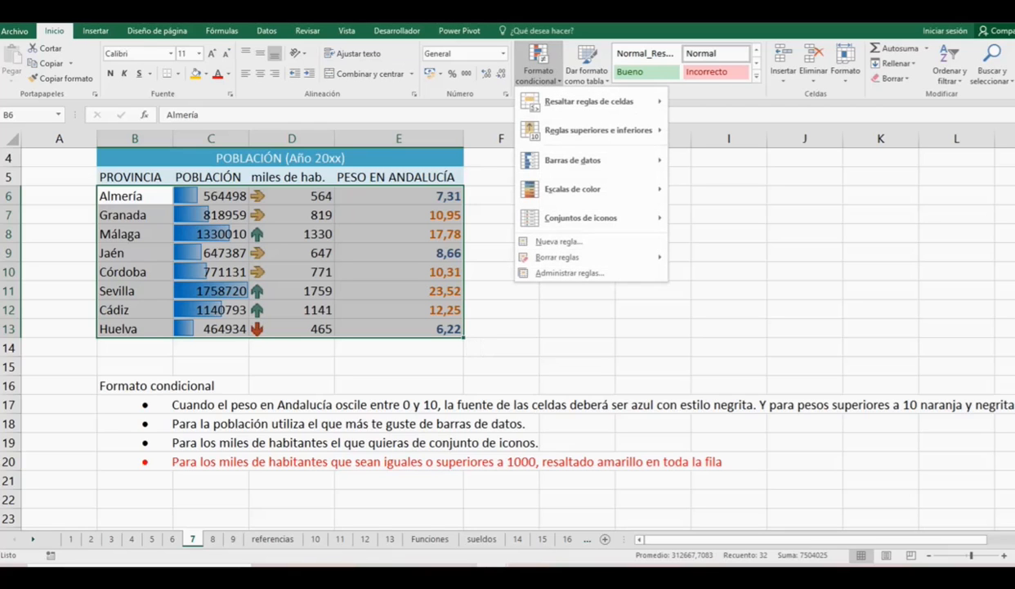
{"action": "left_click", "coordinate": [572, 272]}
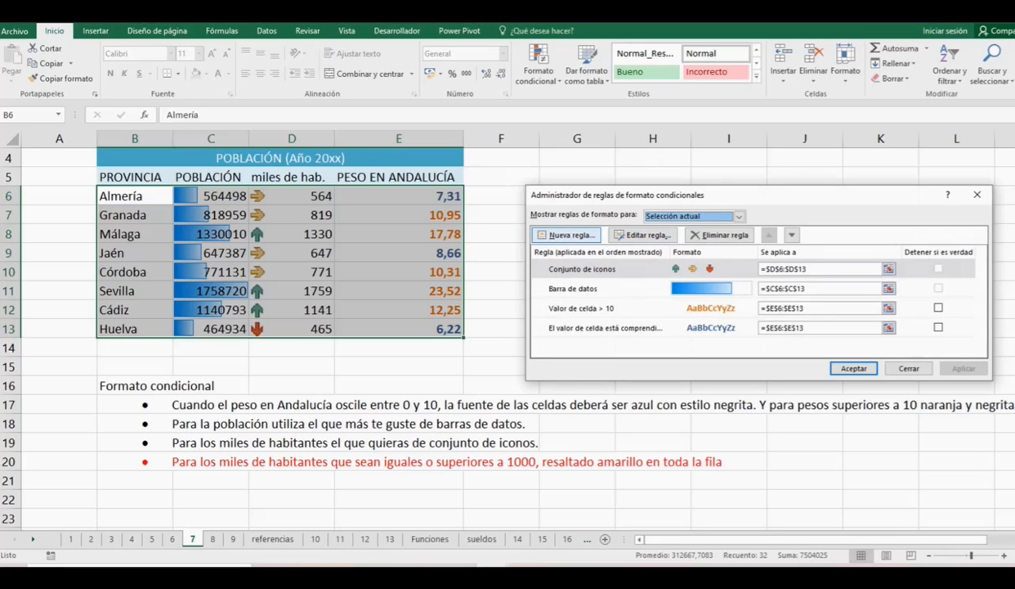
{"action": "left_click", "coordinate": [566, 234]}
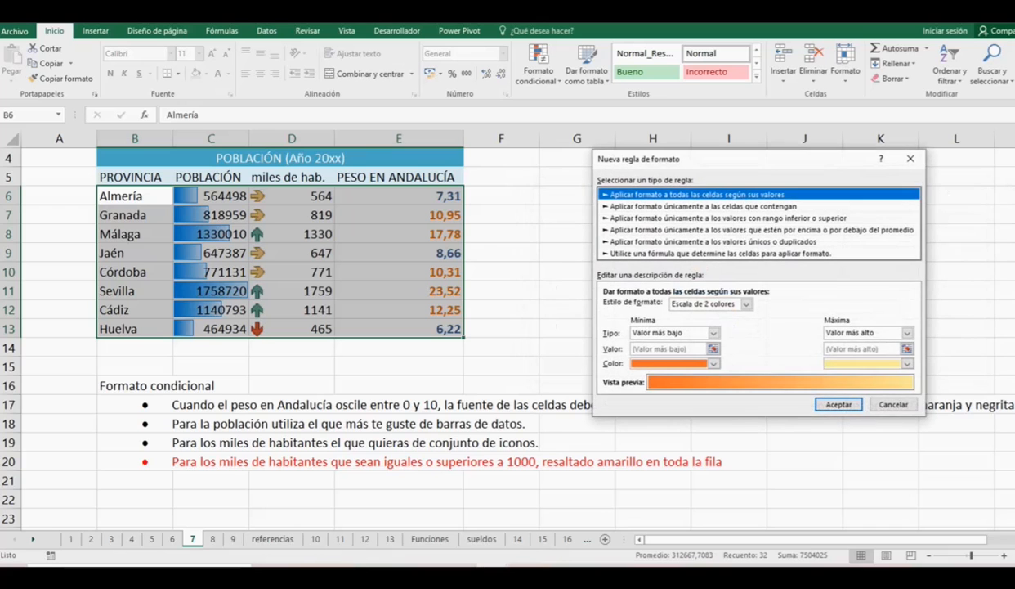
{"action": "left_click_drag", "start_coordinate": [736, 158], "coordinate": [685, 105]}
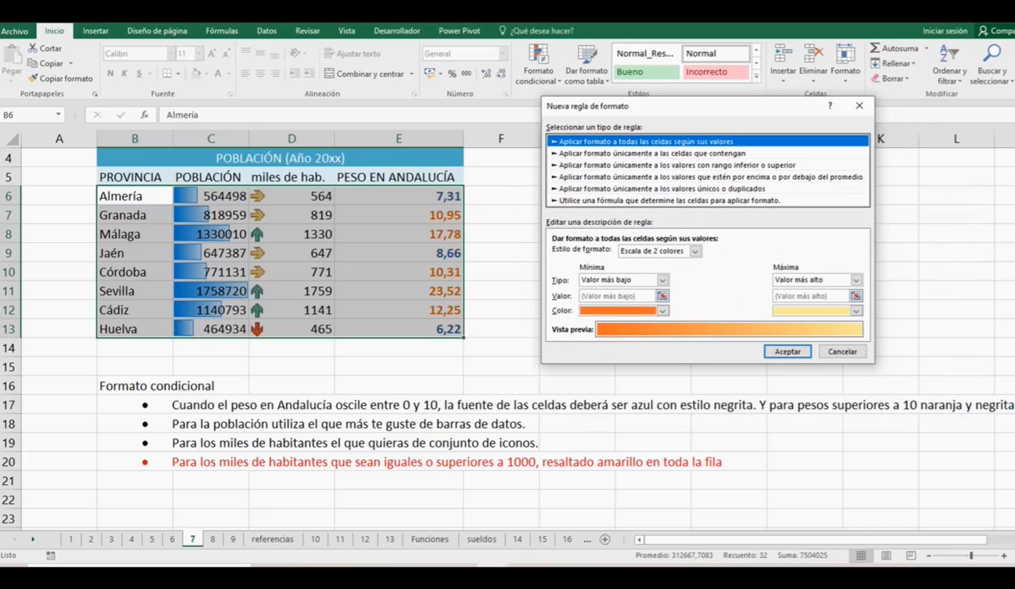
{"action": "left_click", "coordinate": [668, 199]}
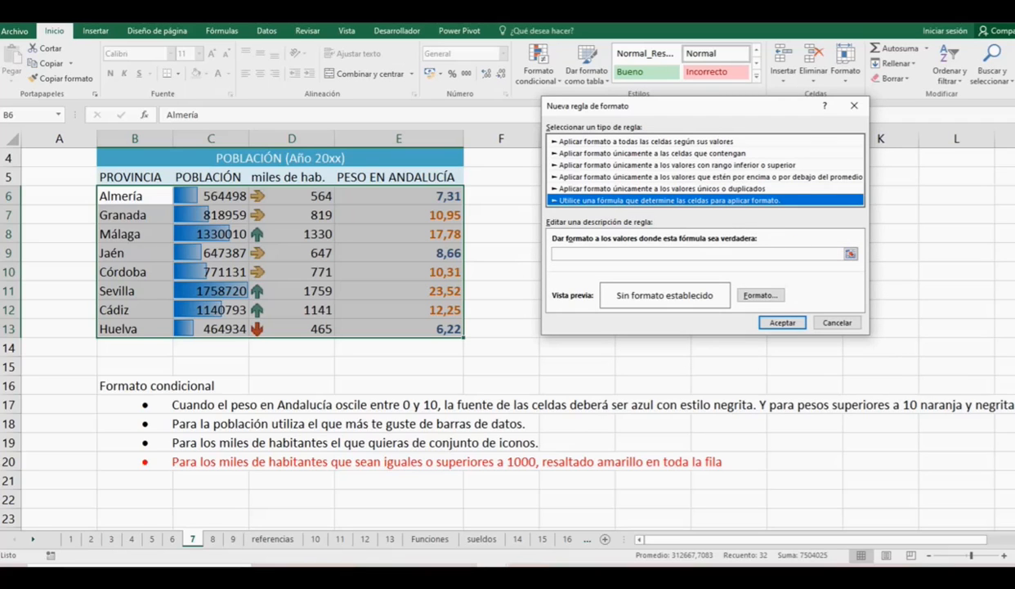
- Enter the rule formula =$E6<=10, with only the column of the PESO EN ANDALUCÍA reference fixed
{"action": "left_click", "coordinate": [695, 254]}
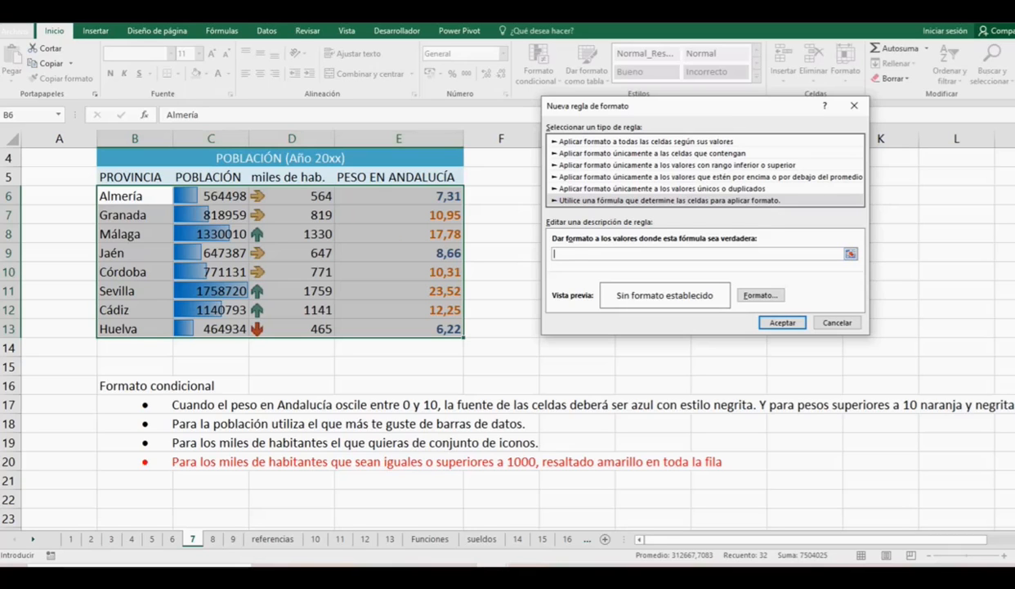
{"action": "left_click", "coordinate": [399, 196]}
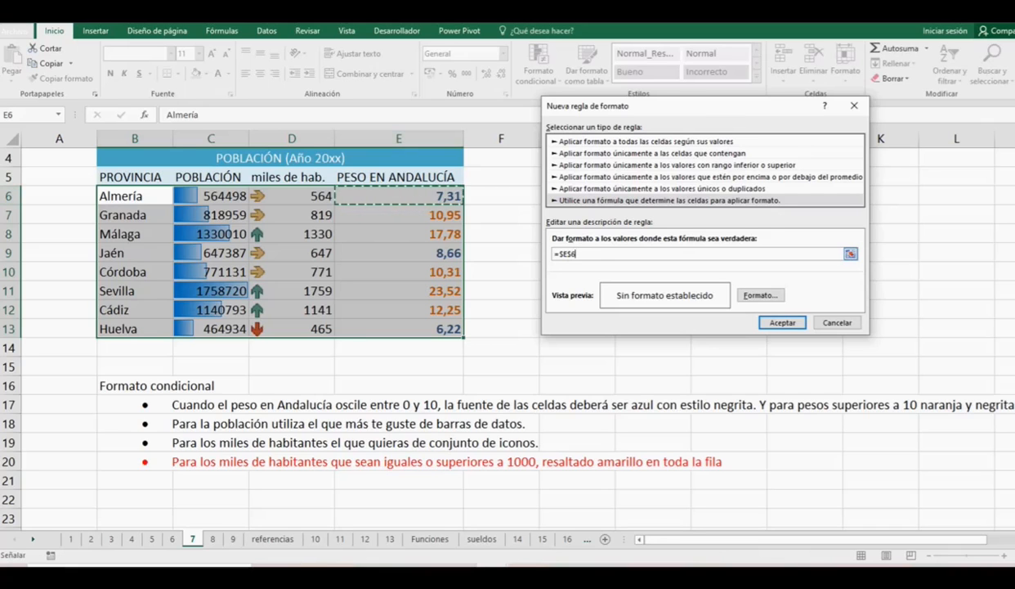
{"action": "left_click", "coordinate": [577, 254]}
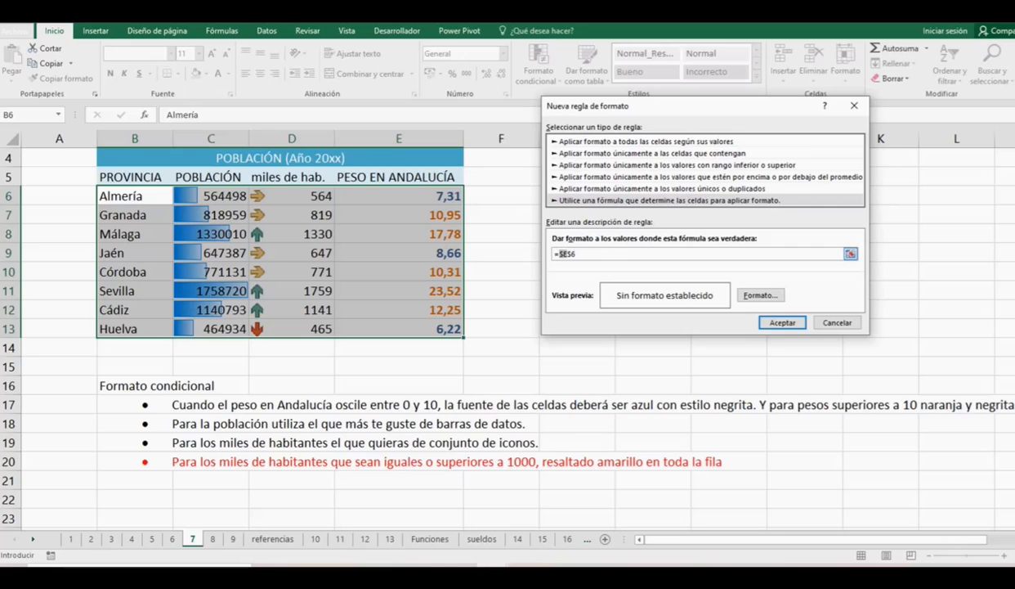
{"action": "left_click", "coordinate": [577, 254]}
{"action": "key", "text": "BackSpace"}
{"action": "left_click", "coordinate": [573, 254]}
{"action": "type", "text": ">"}
{"action": "key", "text": "BackSpace"}
{"action": "type", "text": "<="}
{"action": "type", "text": "10"}
- Give the formula rule a yellow fill and apply it to B6:E13
{"action": "left_click", "coordinate": [760, 295]}
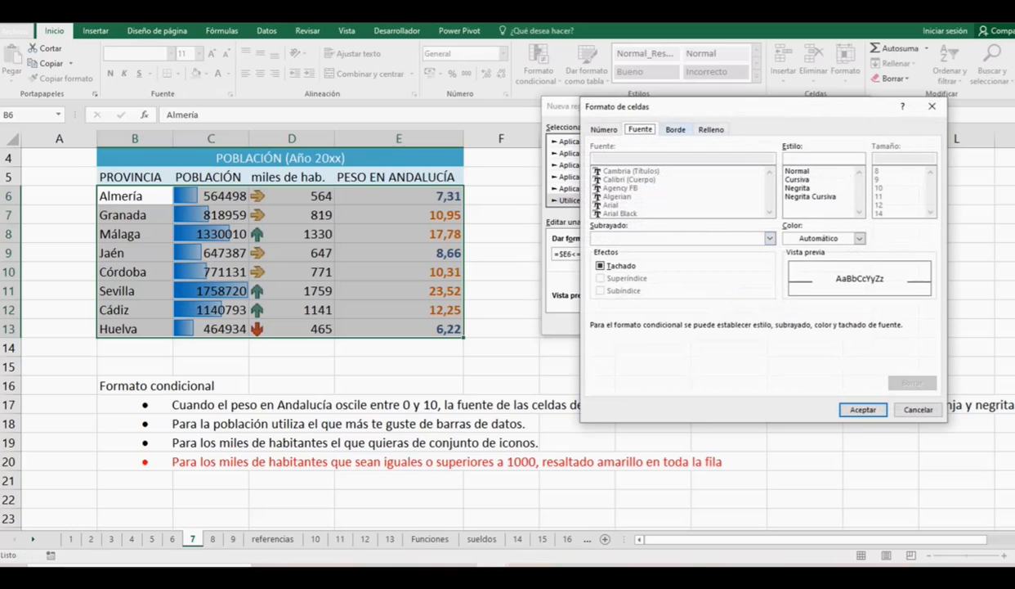
{"action": "left_click", "coordinate": [711, 129]}
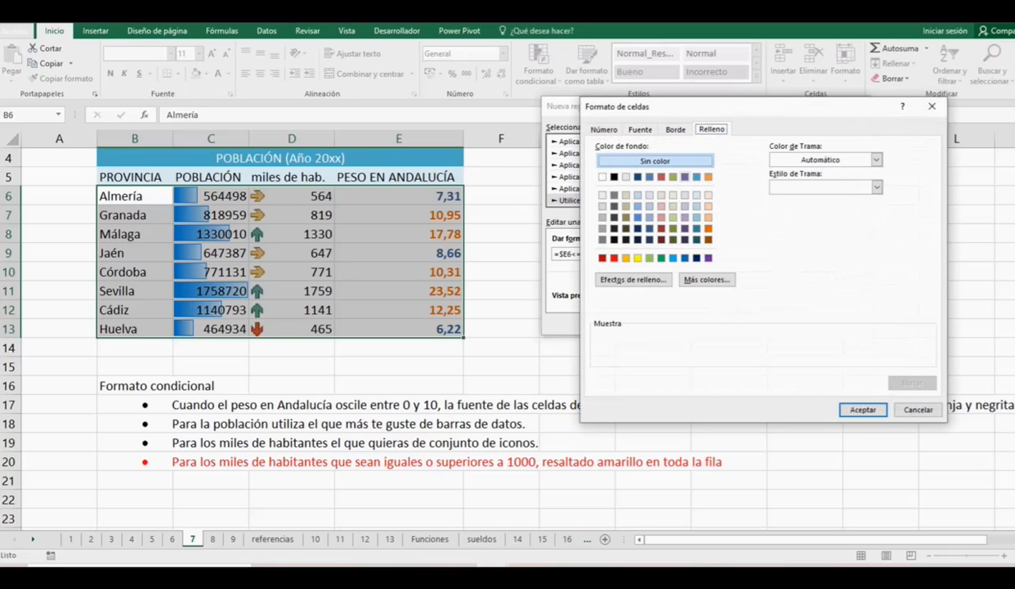
{"action": "left_click", "coordinate": [638, 258]}
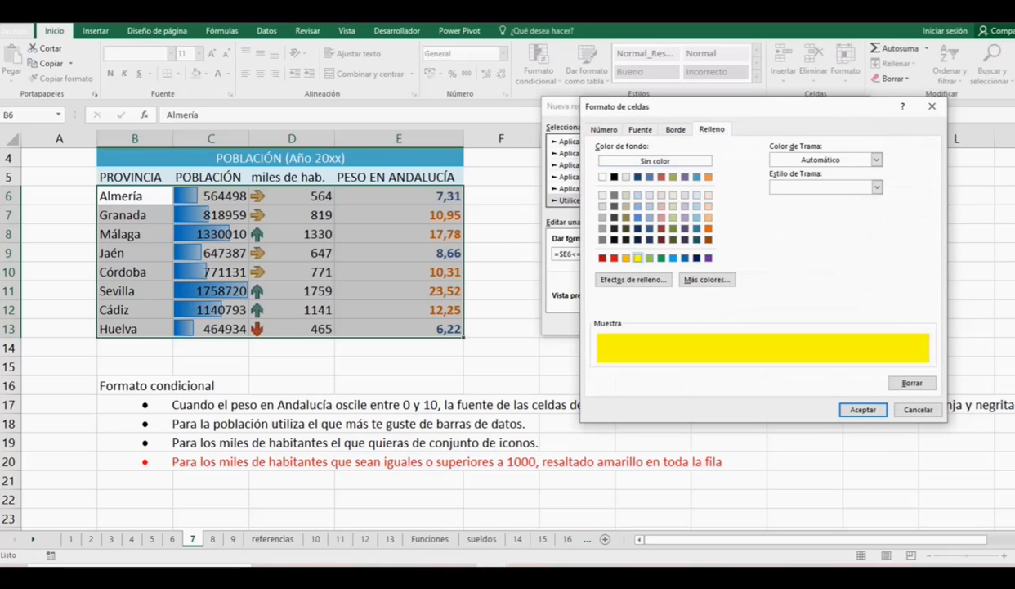
{"action": "key", "text": "Return"}
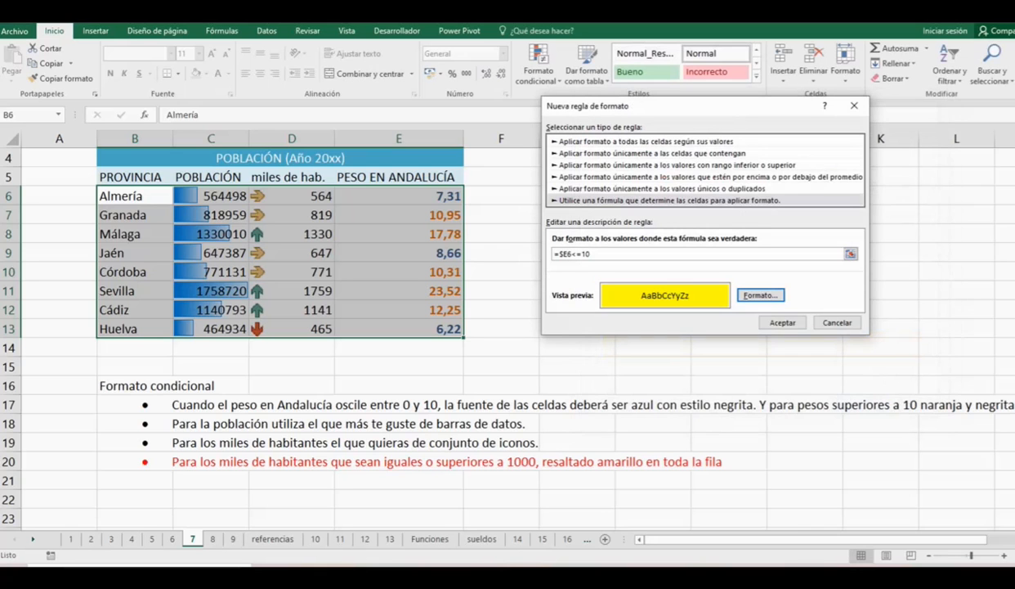
{"action": "left_click", "coordinate": [782, 322]}
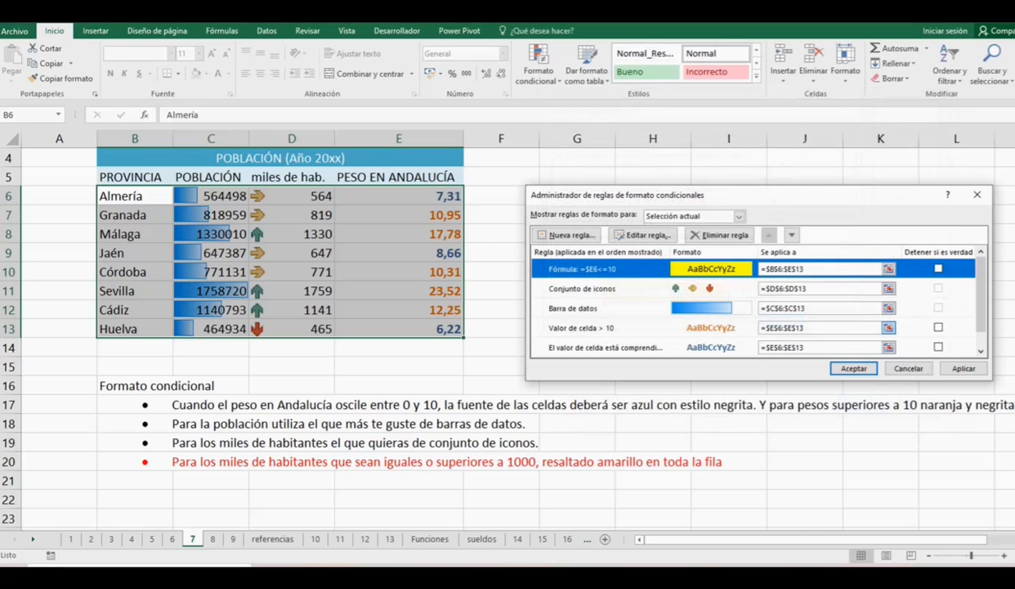
{"action": "key", "text": "Return"}
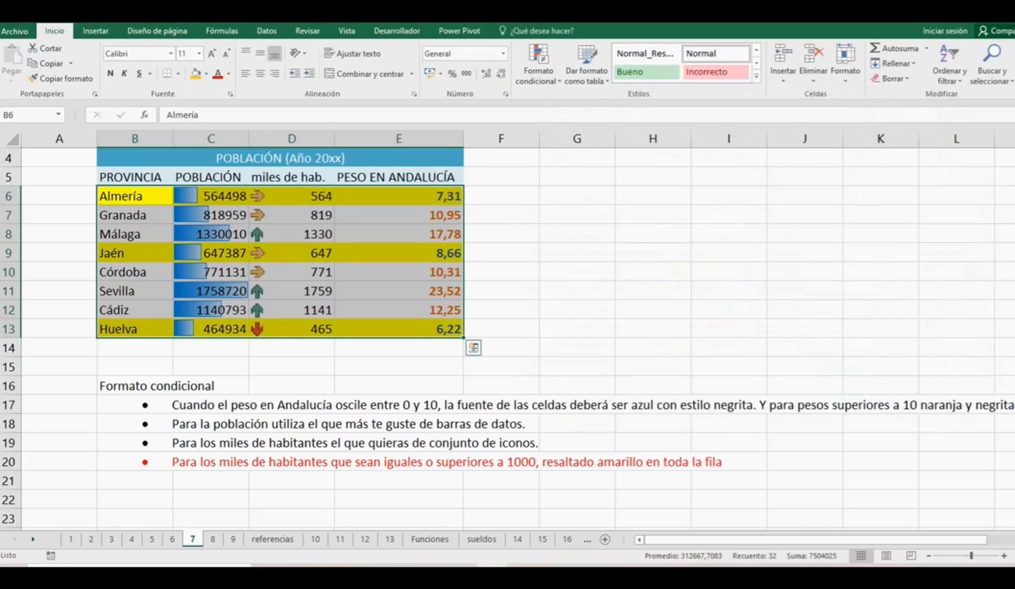
{"action": "left_click", "coordinate": [577, 253]}
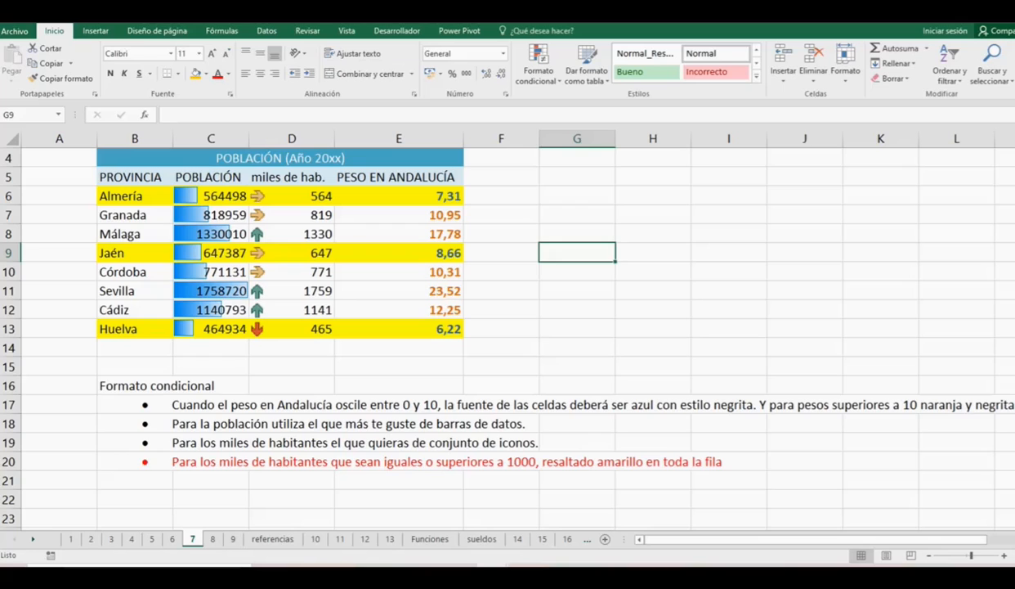
{"action": "left_click", "coordinate": [587, 565]}
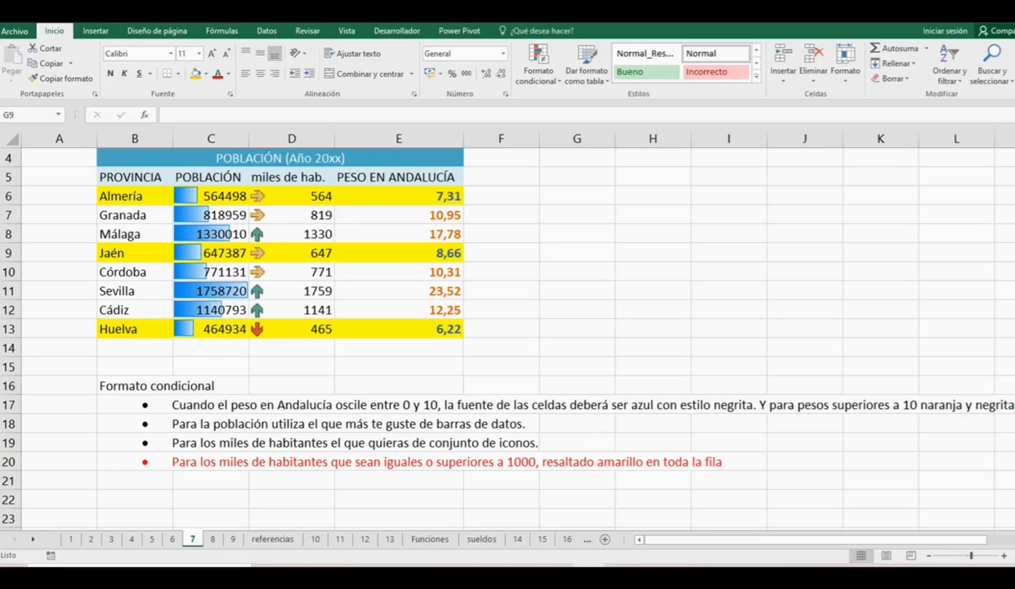